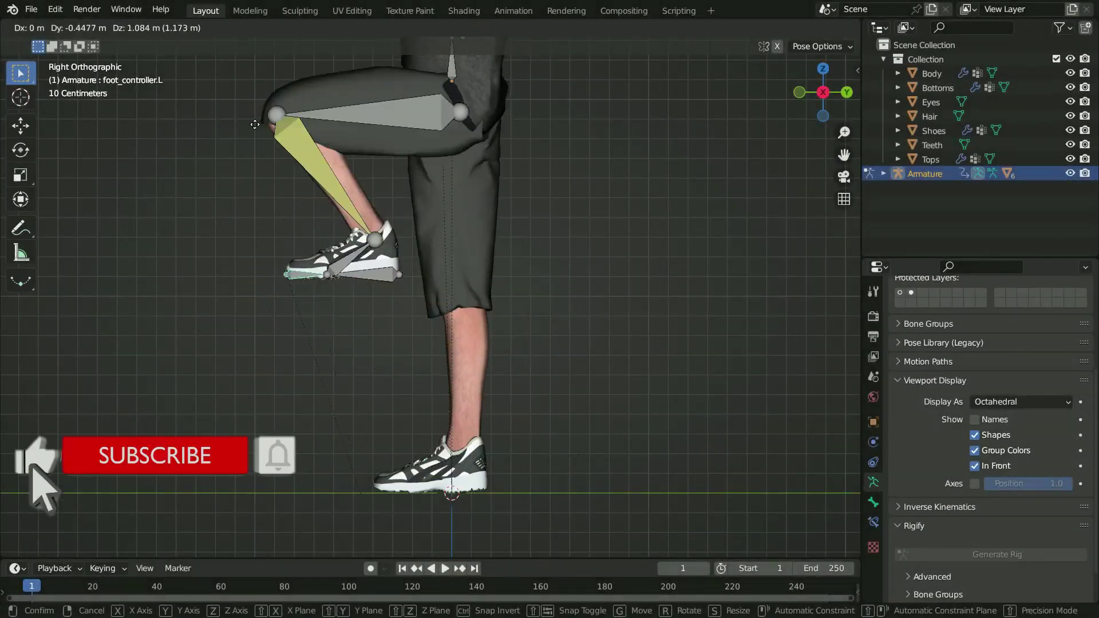
- Try out the finished leg rig by moving the left foot controller and lowering the hip along Z
key("Escape")
left_click(446, 475)
key("r")
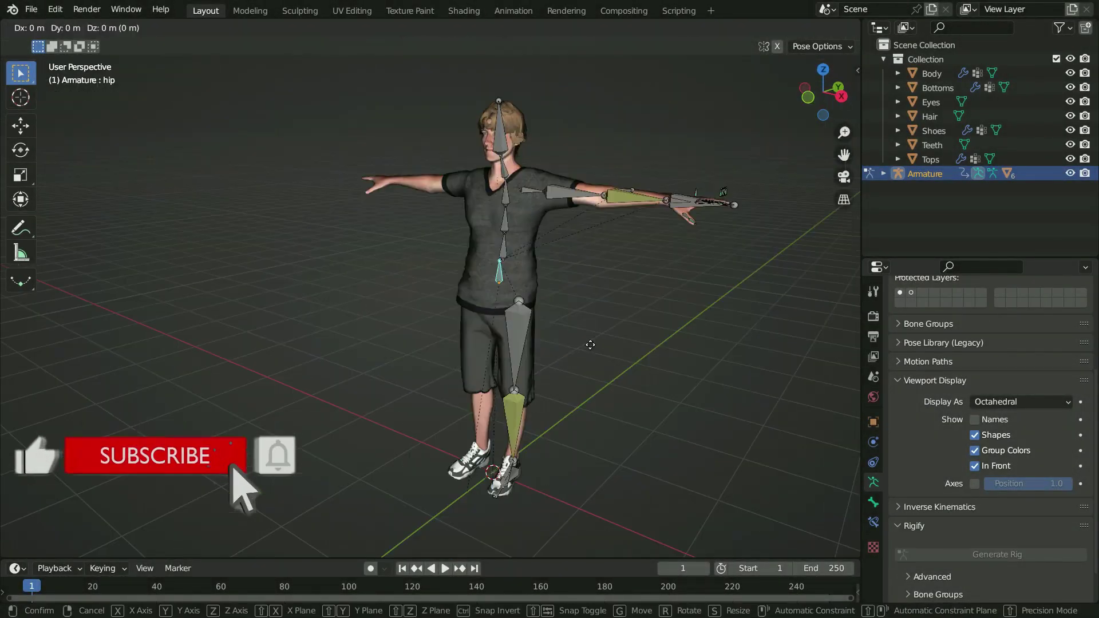
key("g")
key("z")
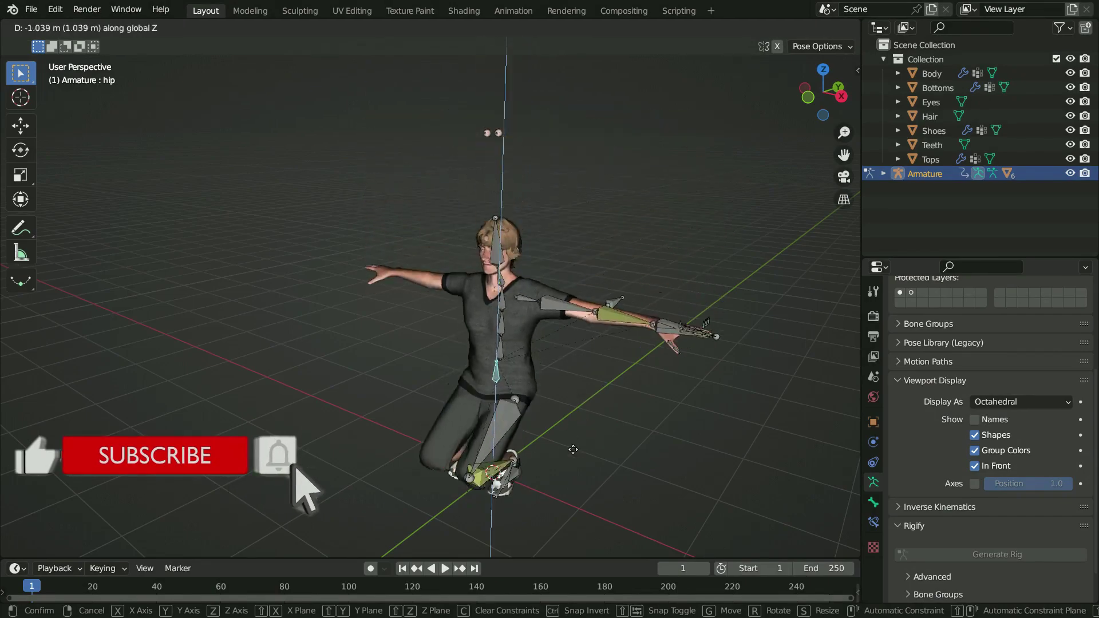
key("Escape")
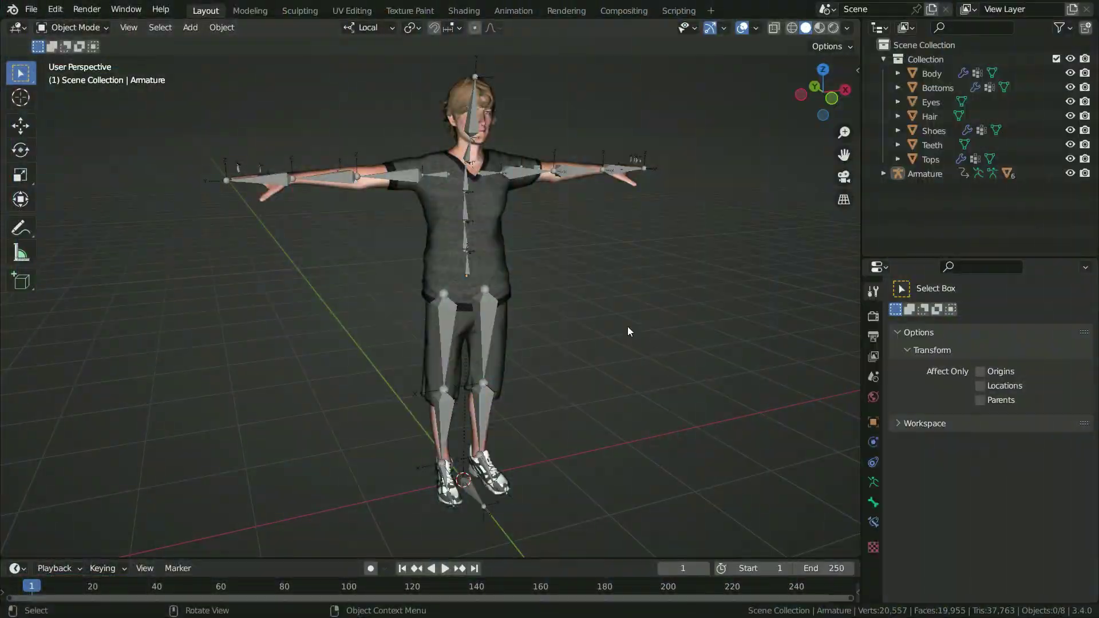
- Hide the armature's right leg bones and root bone in Edit Mode
left_click(489, 321)
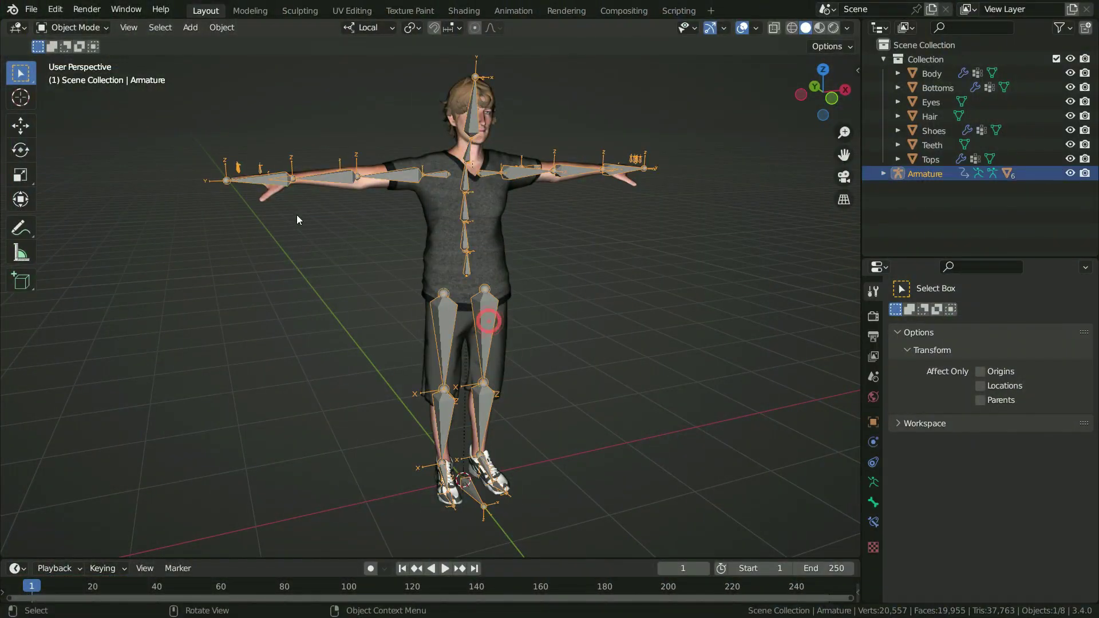
left_click(80, 30)
left_click(75, 59)
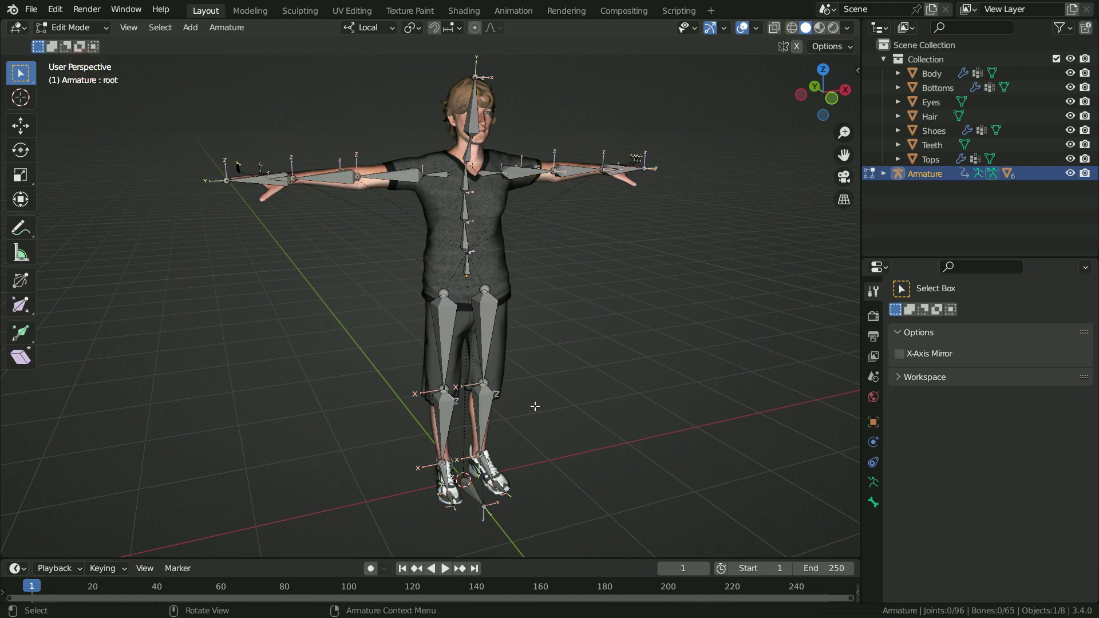
key("KP_1")
left_click_drag(401, 271, 470, 535)
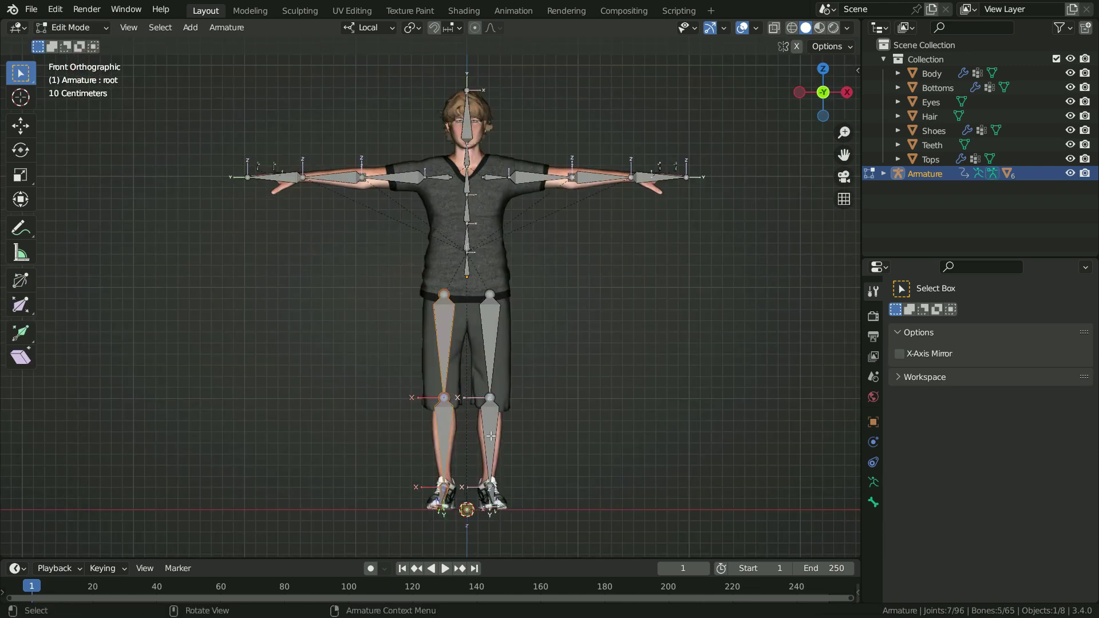
middle_click_drag(506, 480, 521, 477)
key("h")
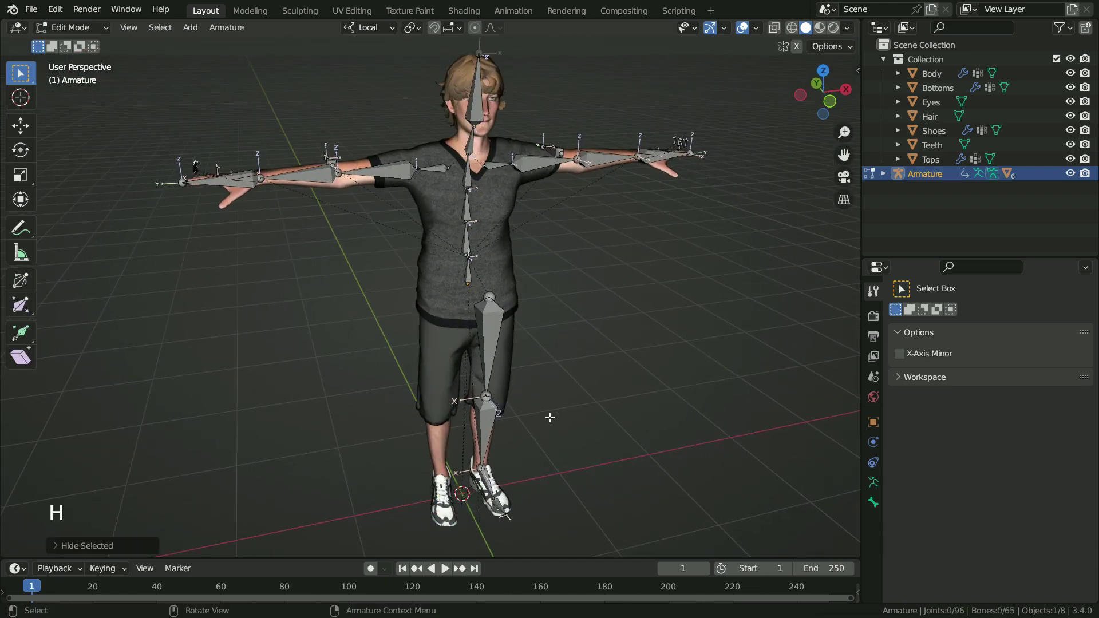
- Hide the same right leg bones and root bone in Pose Mode
left_click(68, 28)
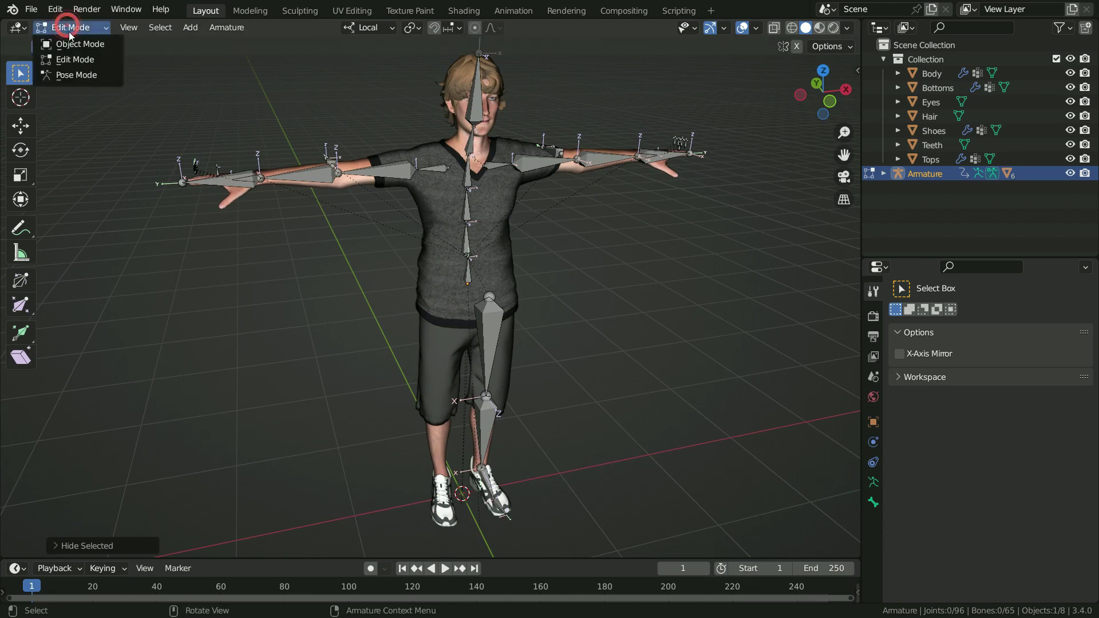
left_click(77, 72)
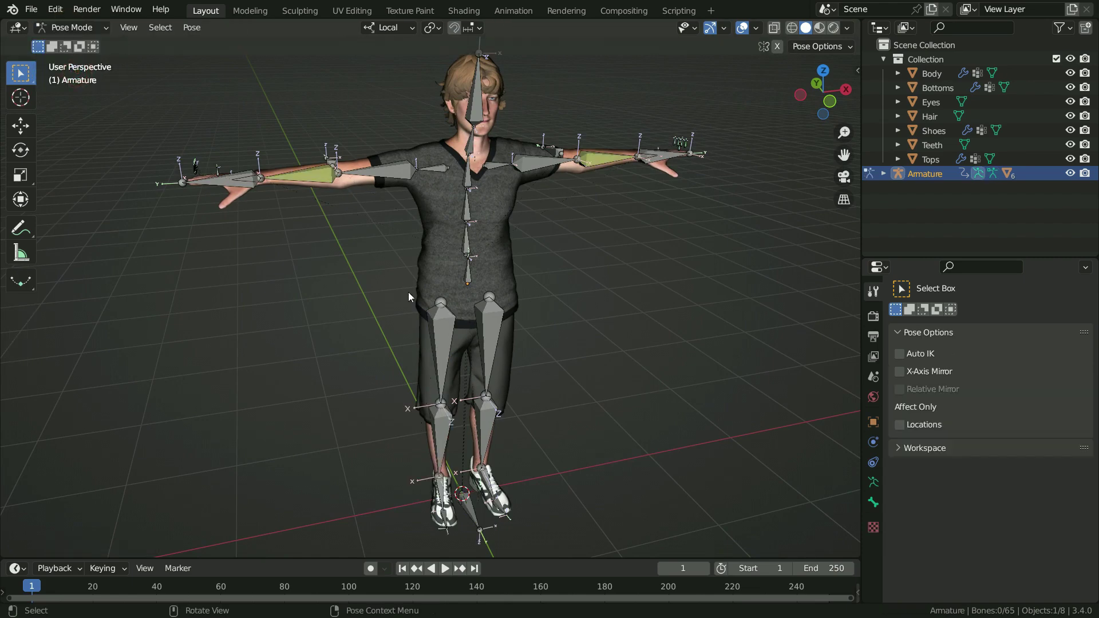
key("KP_1")
left_click_drag(394, 264, 439, 515)
middle_click_drag(458, 486, 536, 404)
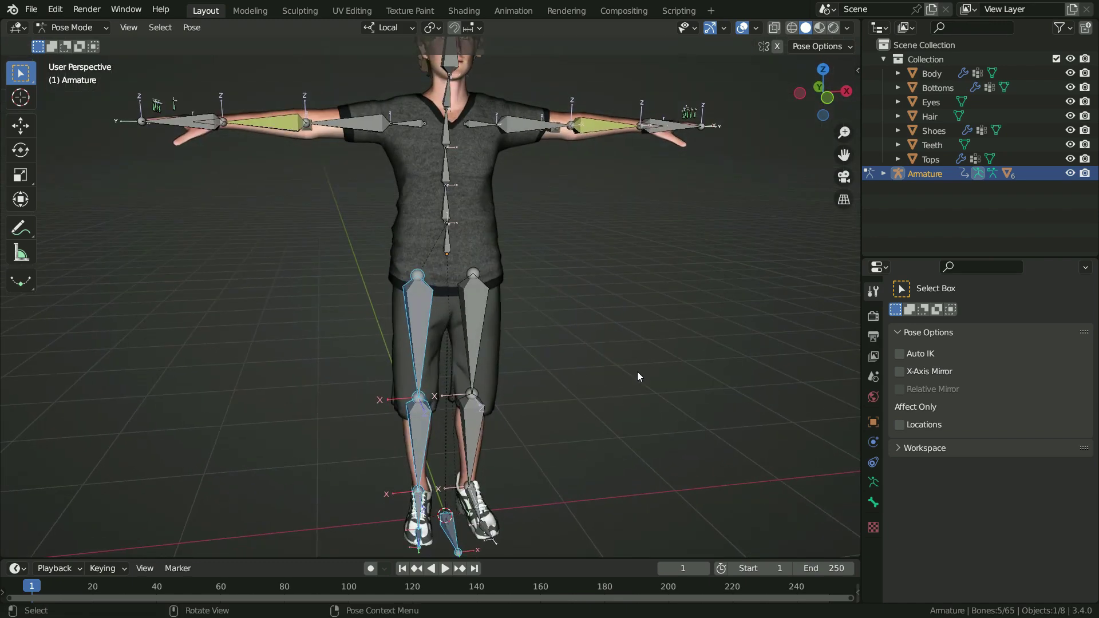
key("h")
scroll(572, 336, "down", 2)
- In Edit Mode, extrude a bone about 0.31 m straight back along Y from the left ankle joint
left_click(70, 27)
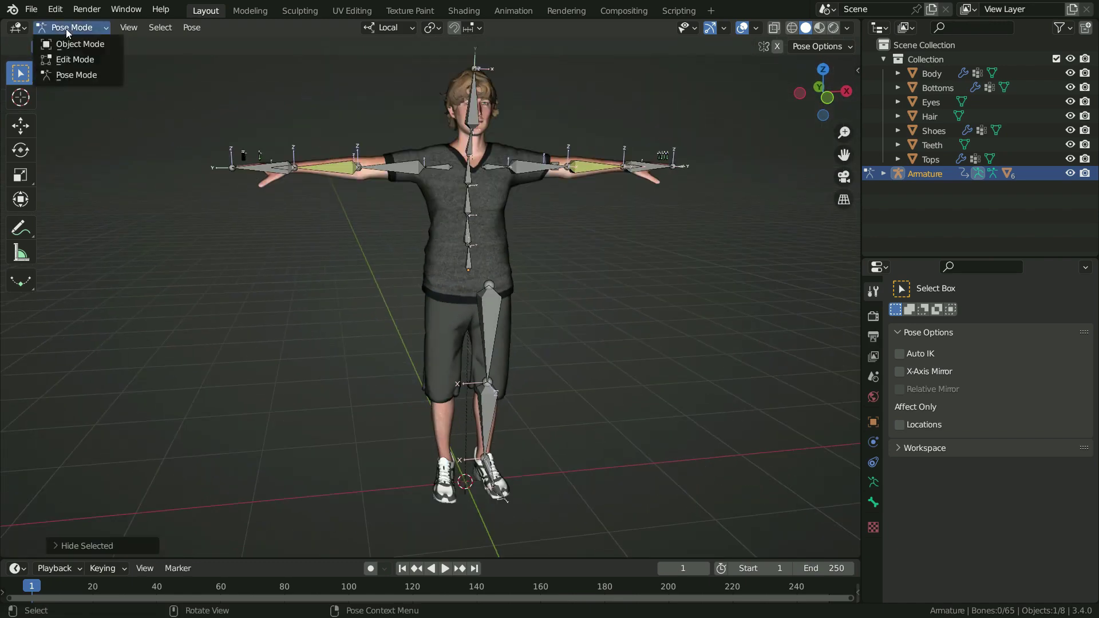
left_click(80, 58)
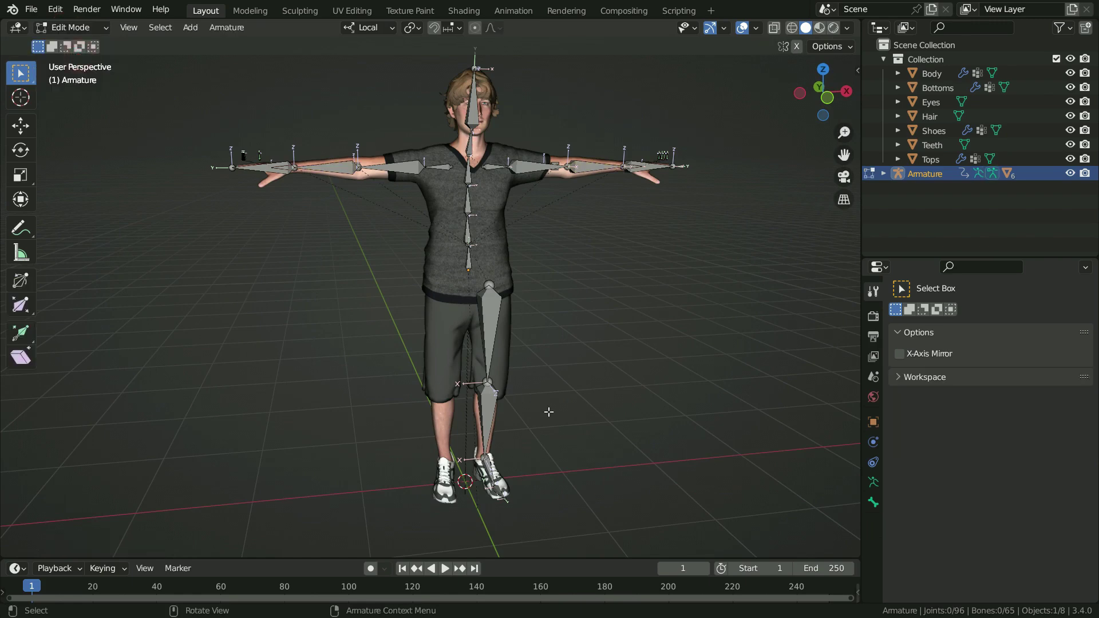
key("KP_3")
scroll(263, 374, "up", 8)
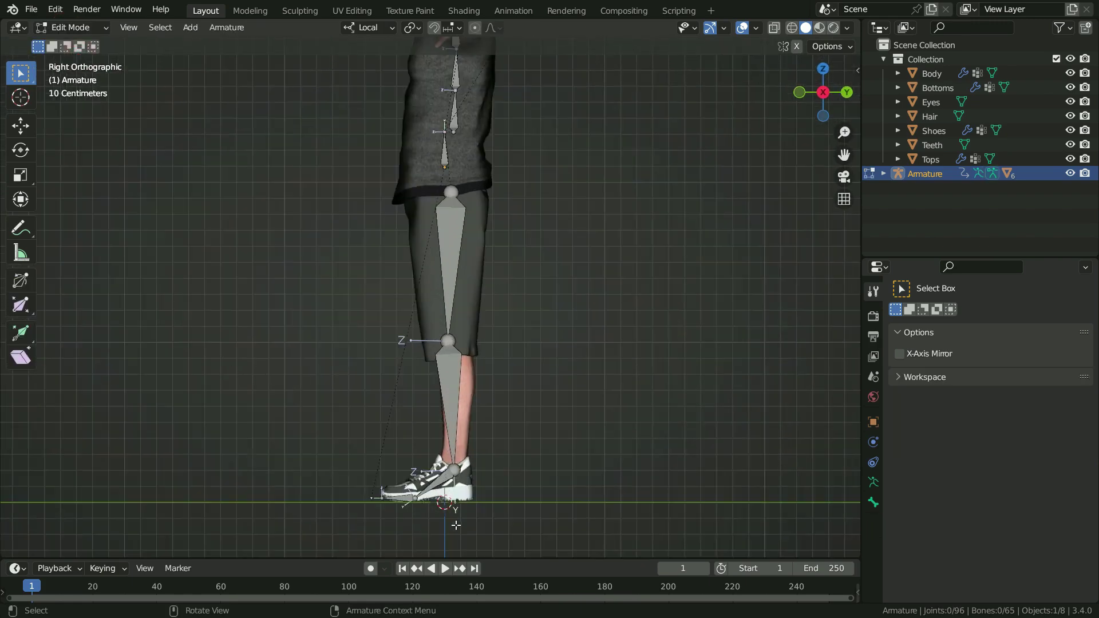
middle_click_drag(424, 515, 392, 485, "shift")
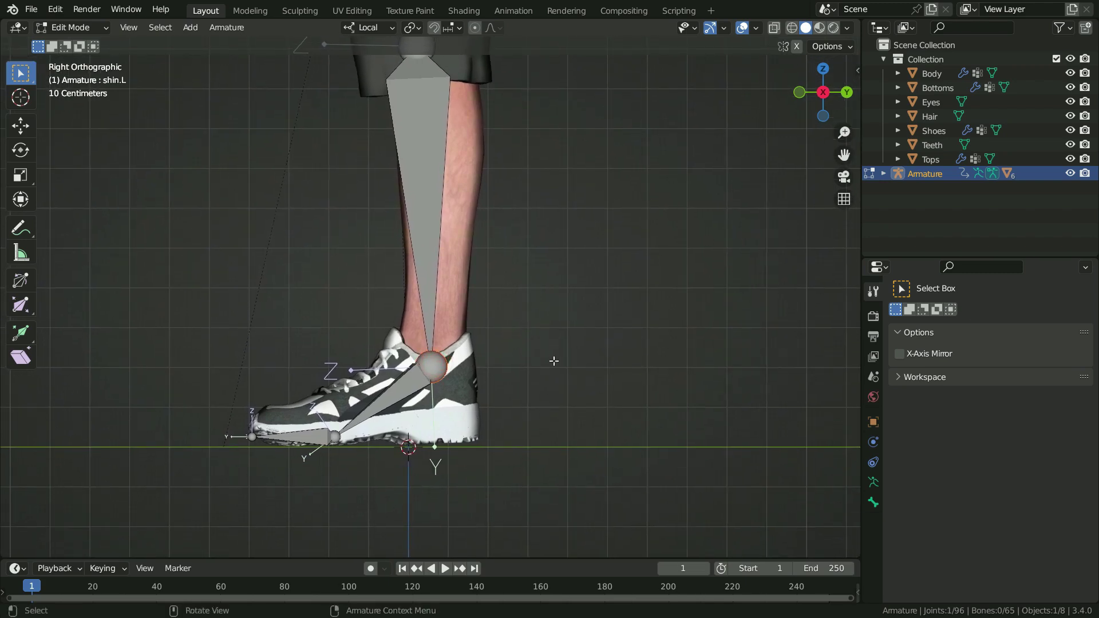
key("e")
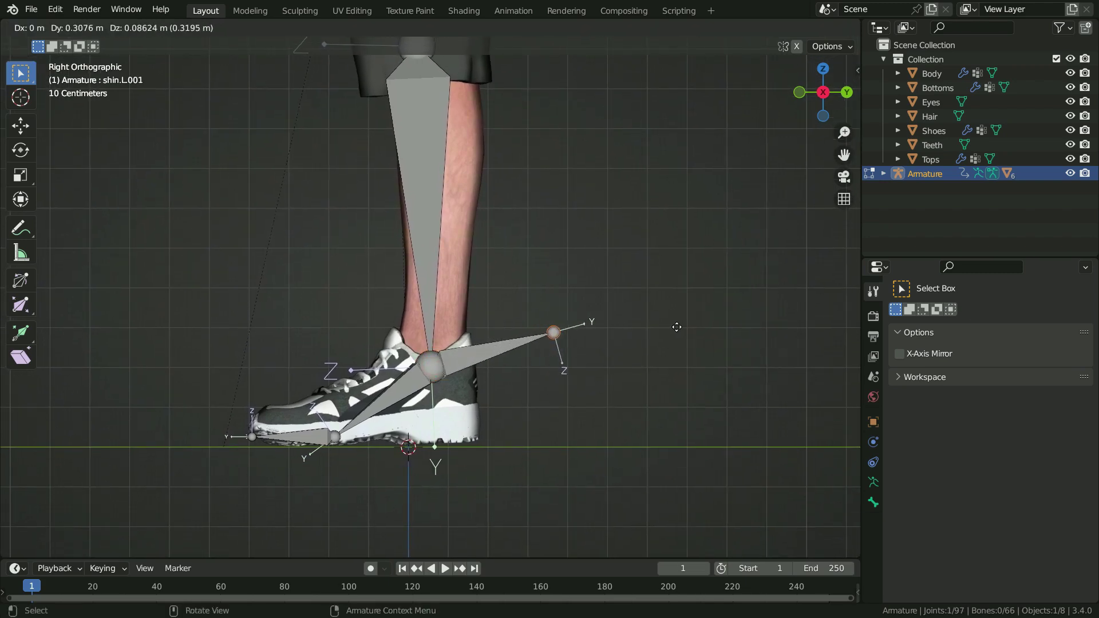
key("y")
left_click(678, 328)
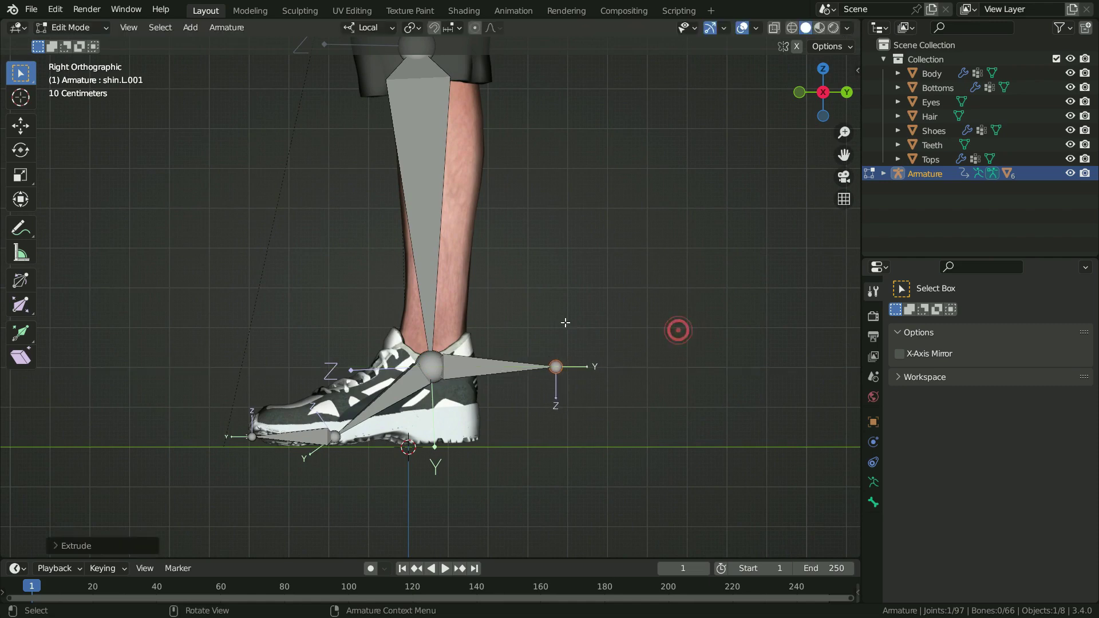
- Clear the parent of the new bone behind the left ankle
left_click(488, 367)
key("alt+p")
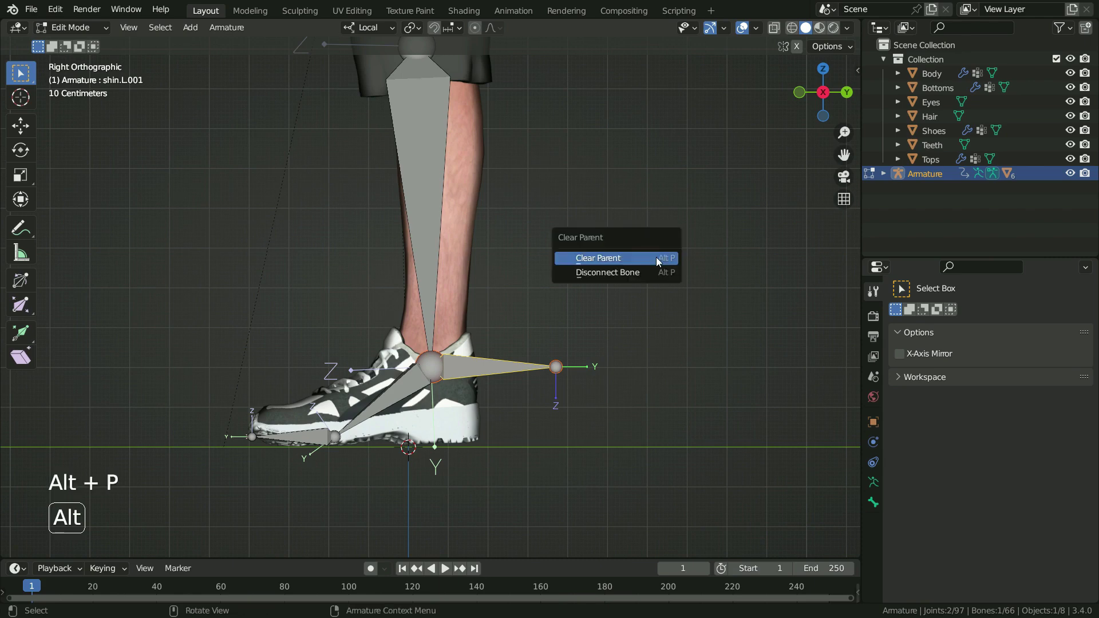
left_click(656, 257)
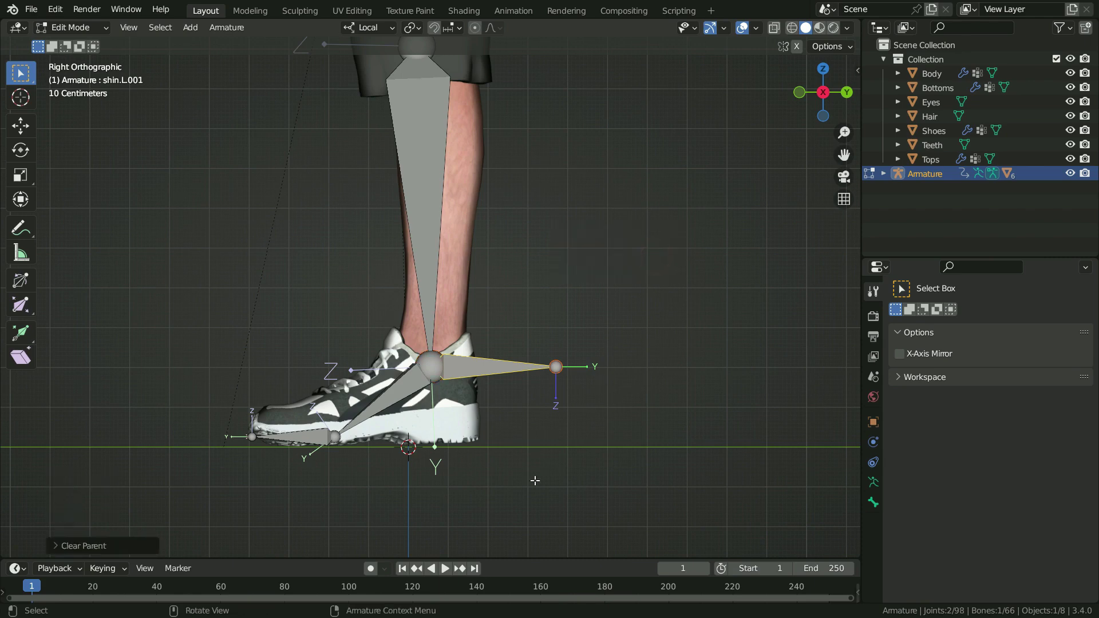
key("g")
key("Escape")
- Rename the new ankle bone to foot_IK.L and turn off its Deform option
key("F2")
type("foo")
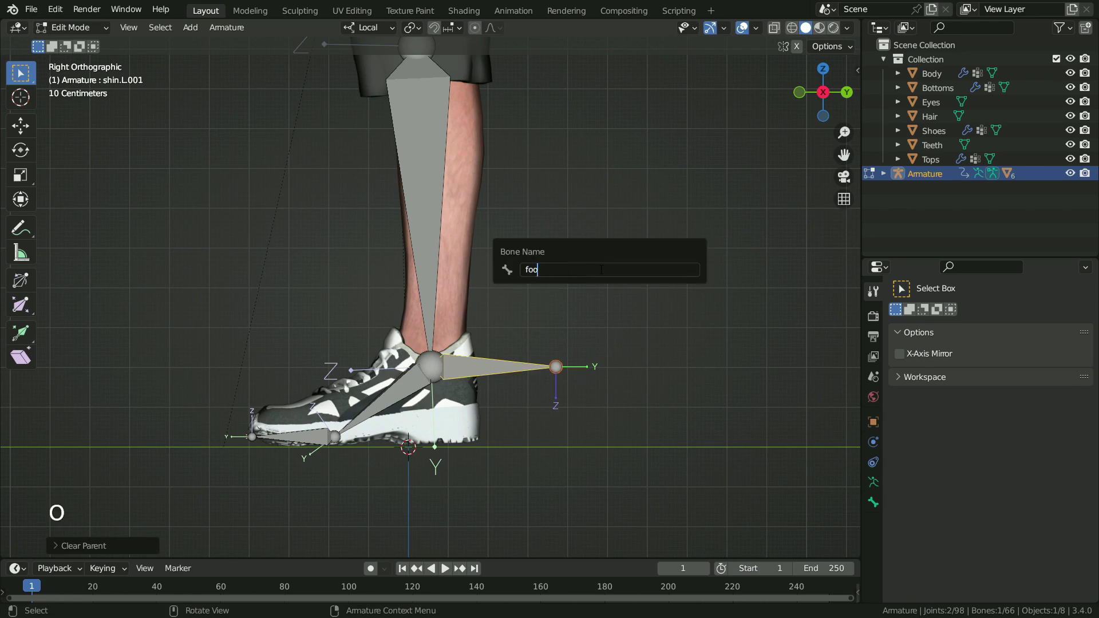
type("t_IK.L")
key("Return")
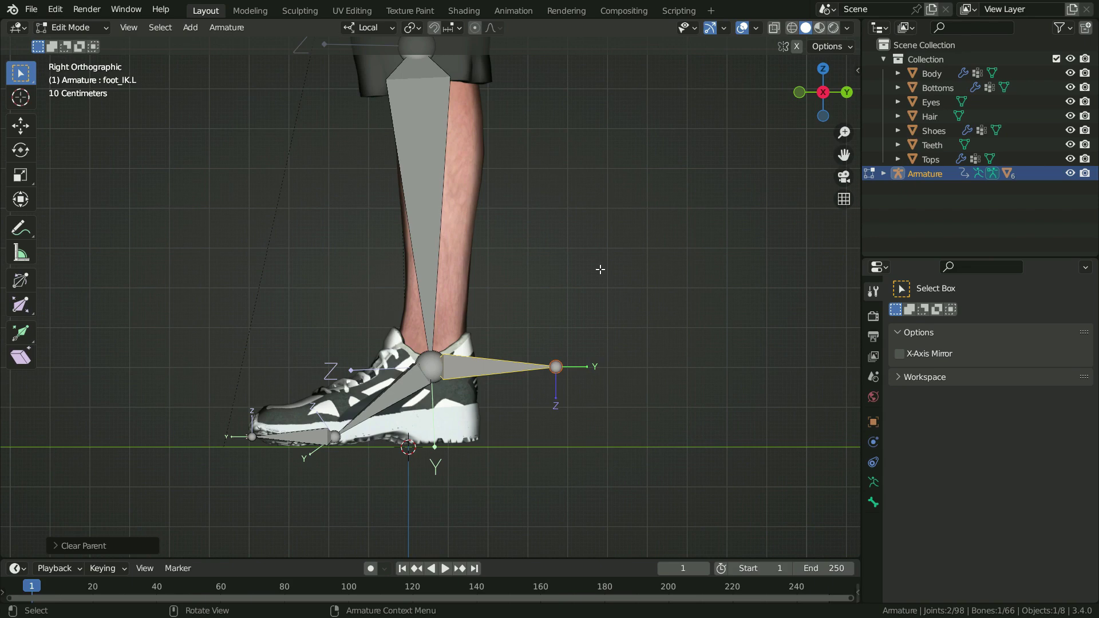
left_click(873, 502)
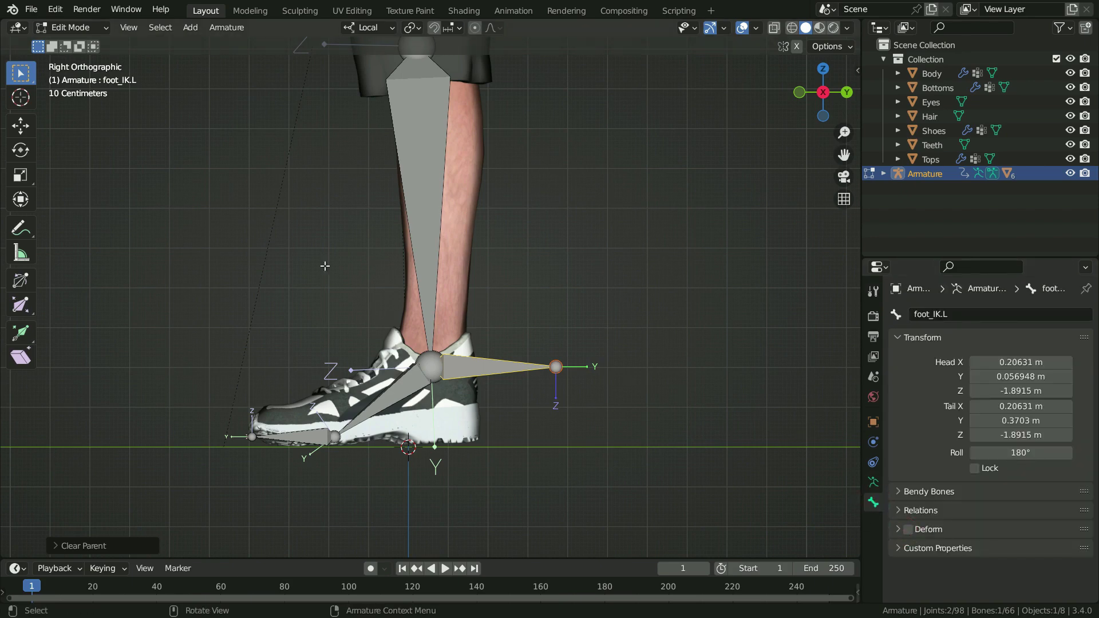
- In Pose Mode, add an IK constraint to shin.L targeting foot_IK.L and show its constraint settings
left_click(82, 28)
left_click(75, 72)
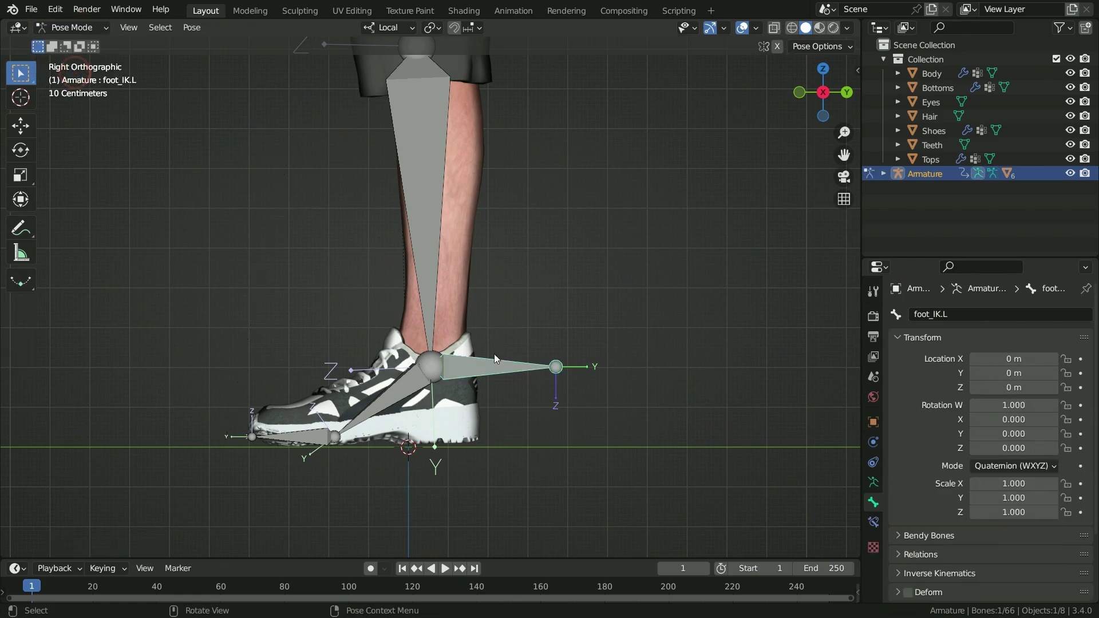
left_click(428, 242, "shift")
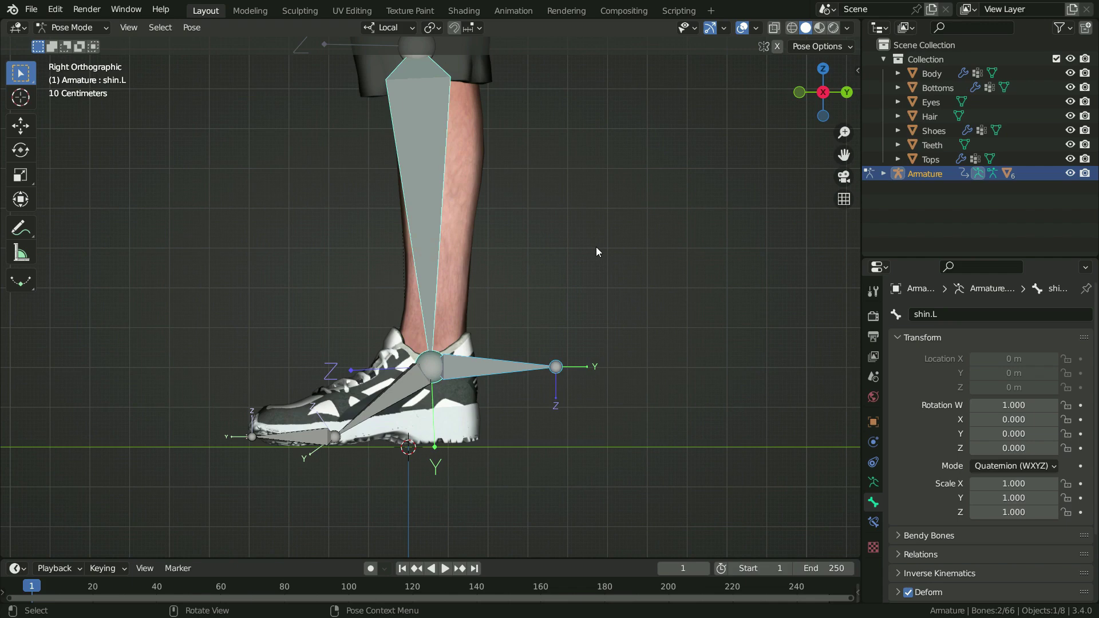
key("shift+i")
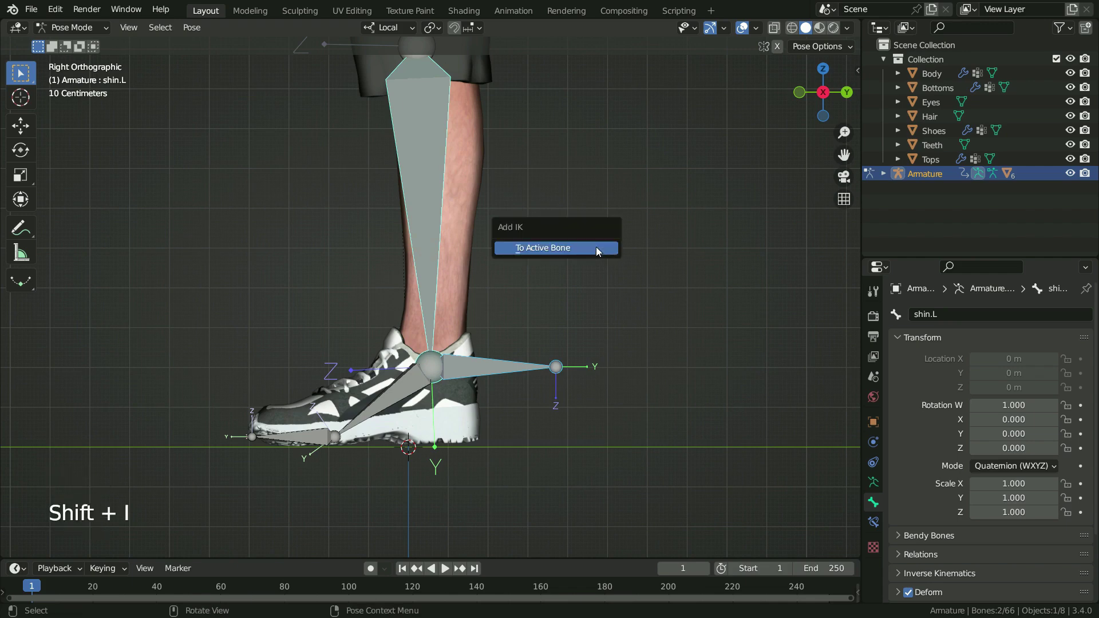
left_click(596, 249)
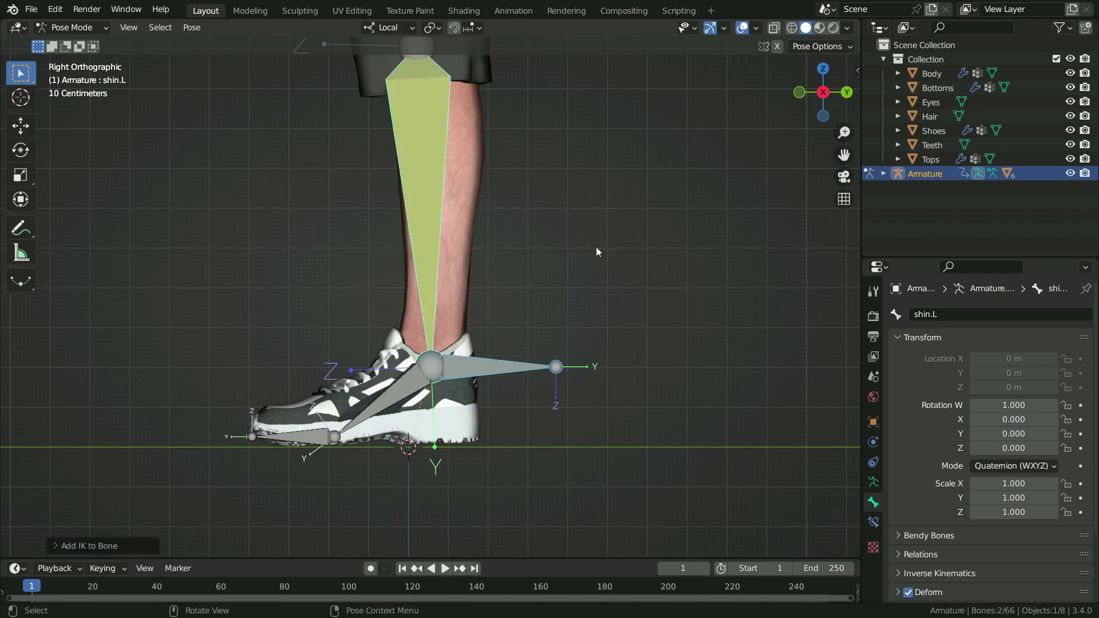
left_click(872, 522)
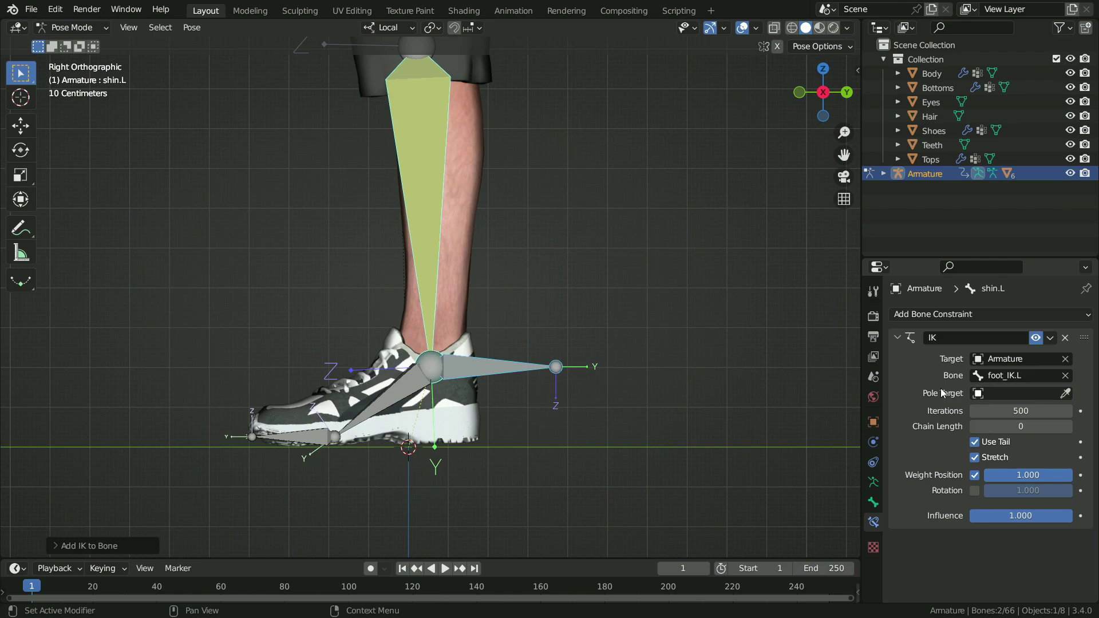
- Test the new IK constraint by moving foot_IK.L, then cancel the move
left_click(495, 365)
scroll(458, 491, "down", 3)
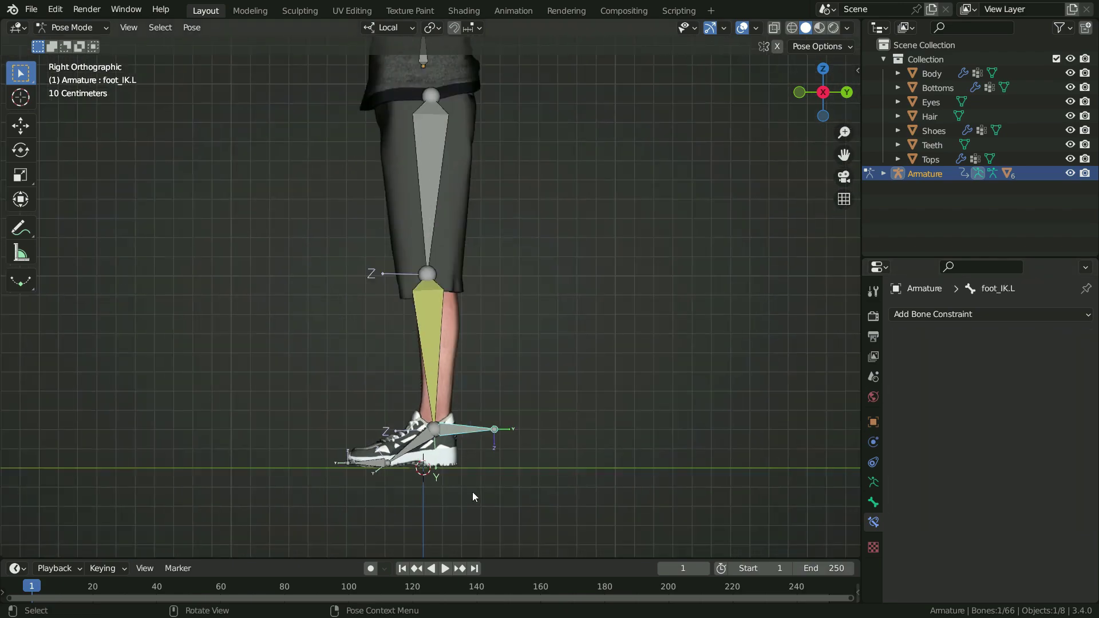
key("g")
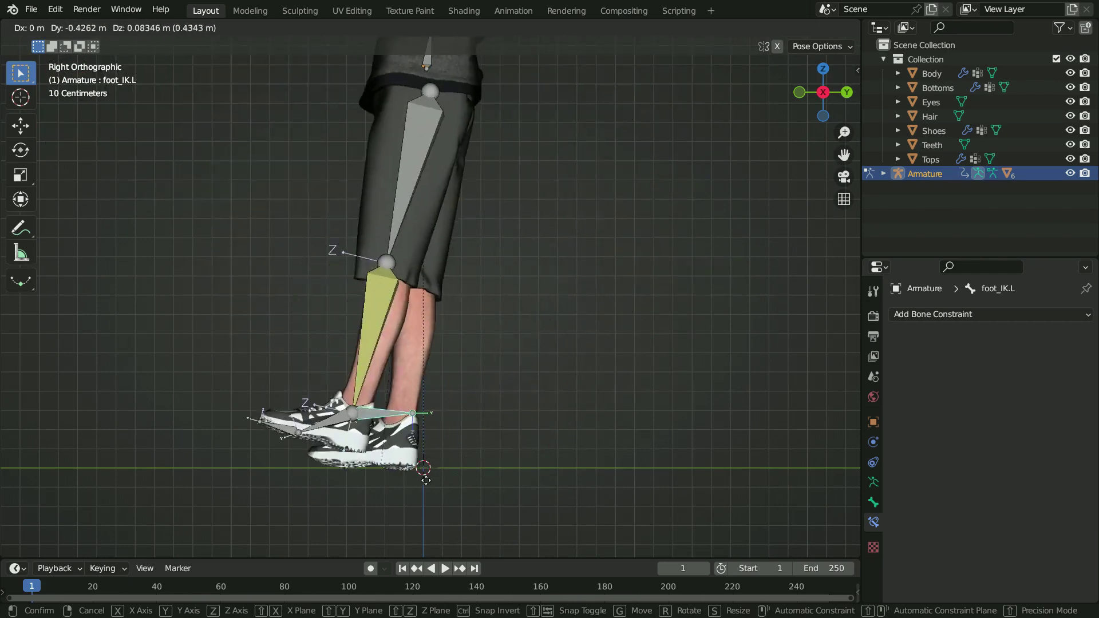
right_click(478, 328)
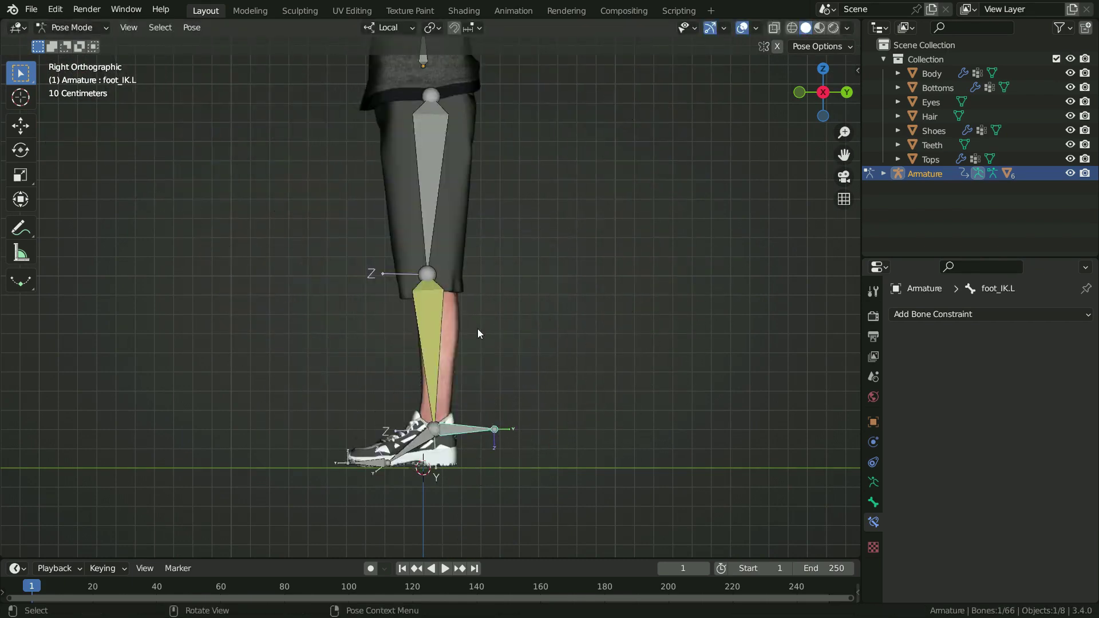
- Increase the chain length of the IK constraint on shin.L and test the leg bend with foot_IK.L
left_click(420, 324)
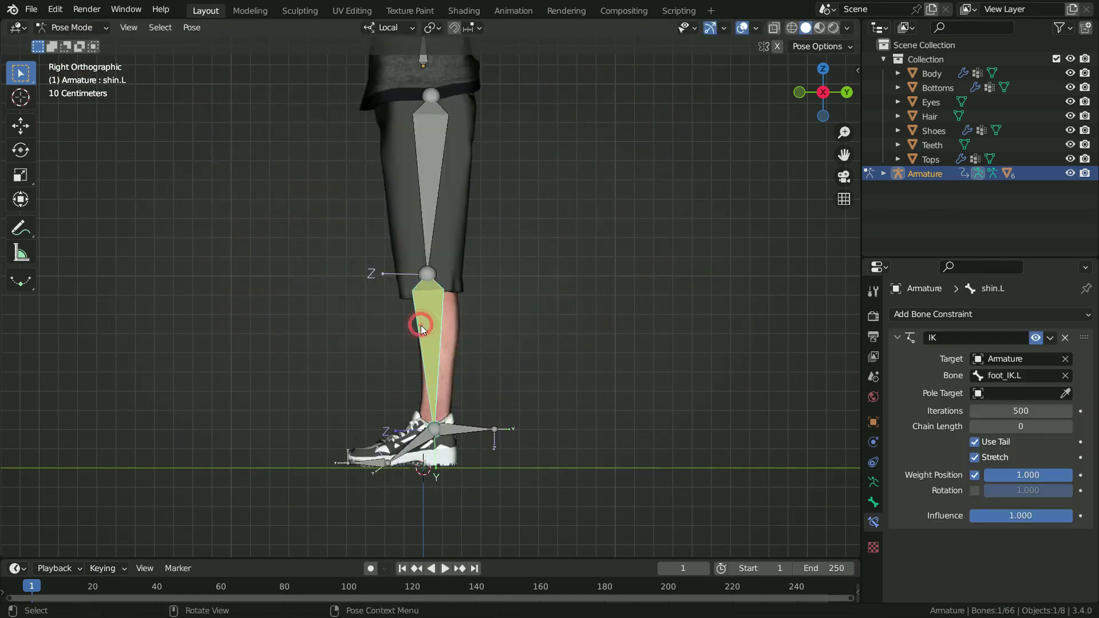
left_click(1067, 427)
left_click(452, 435)
key("g")
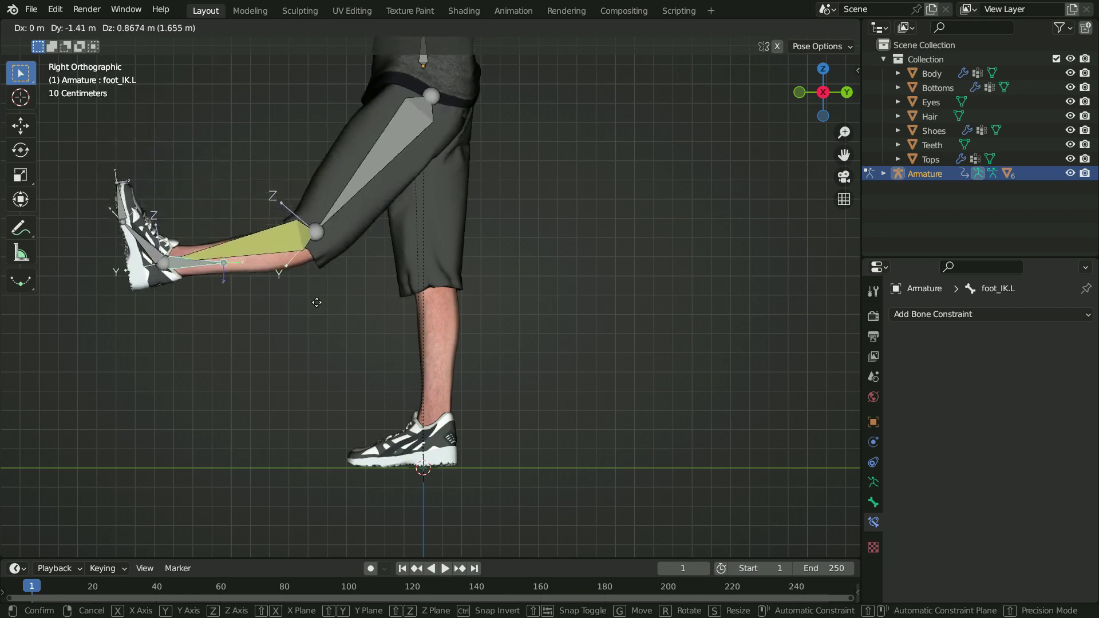
key("Escape")
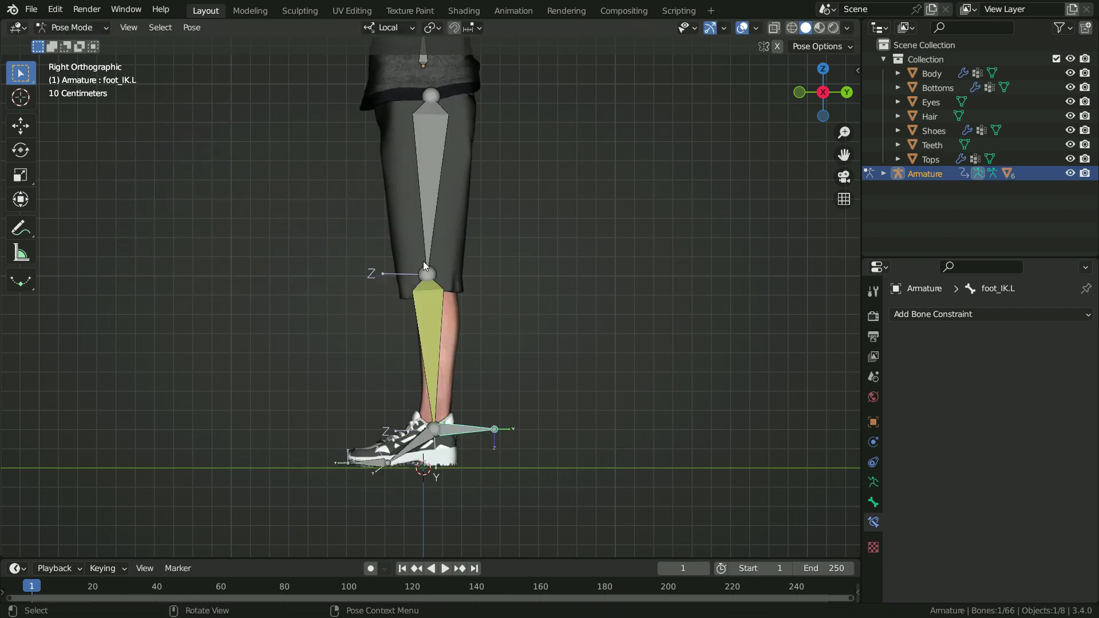
- In Edit Mode, move the knee joint between thigh.L and shin.L forward along the Y axis
left_click(103, 28)
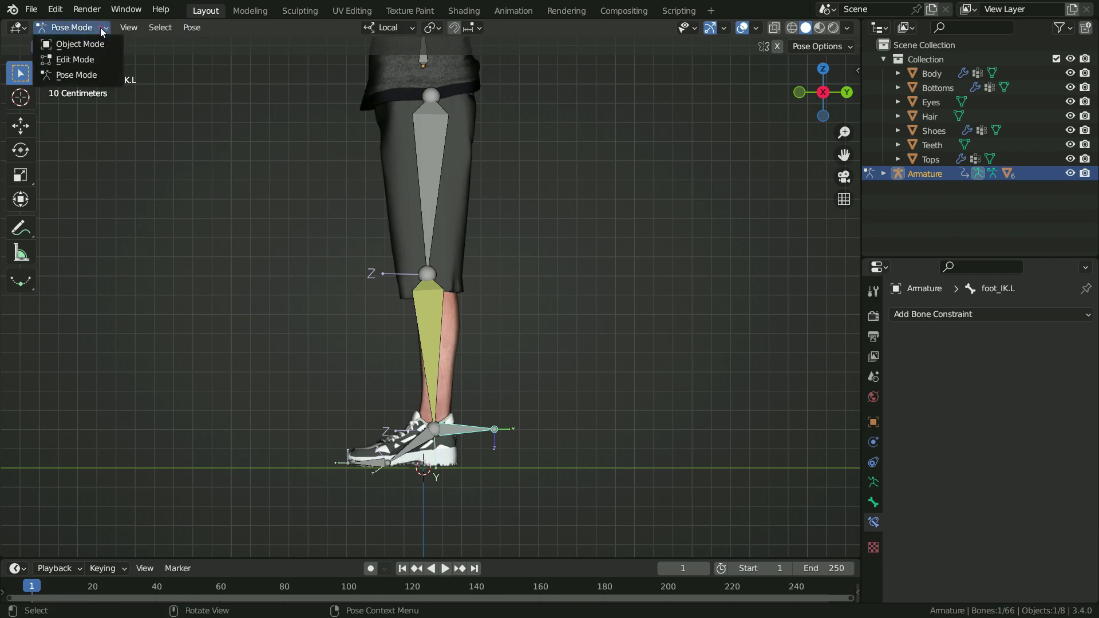
left_click(74, 59)
left_click(423, 277)
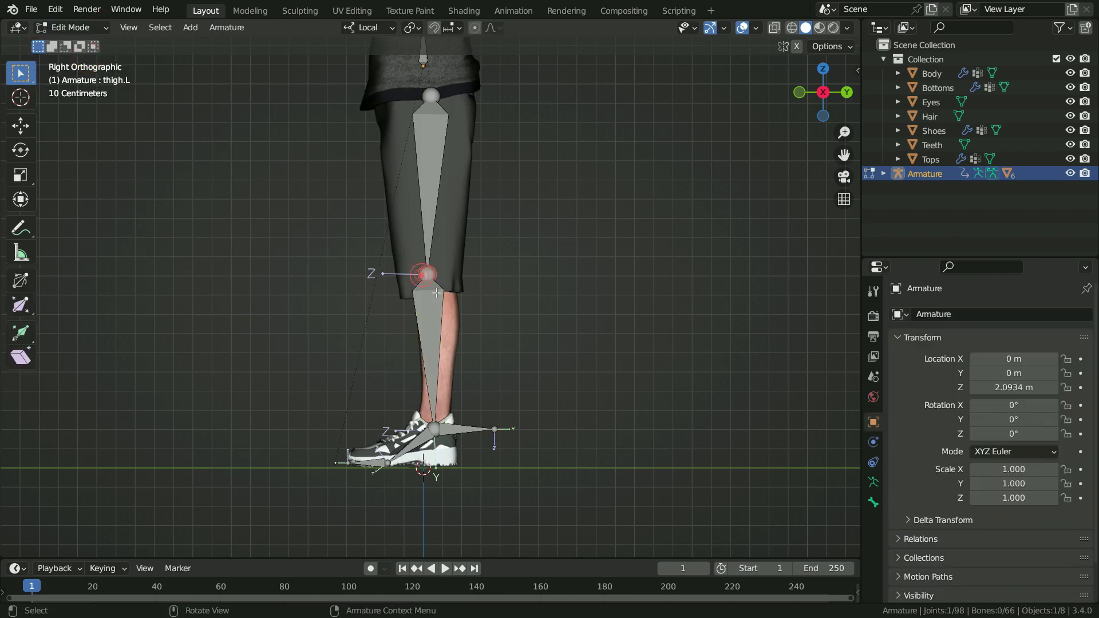
key("g")
key("y")
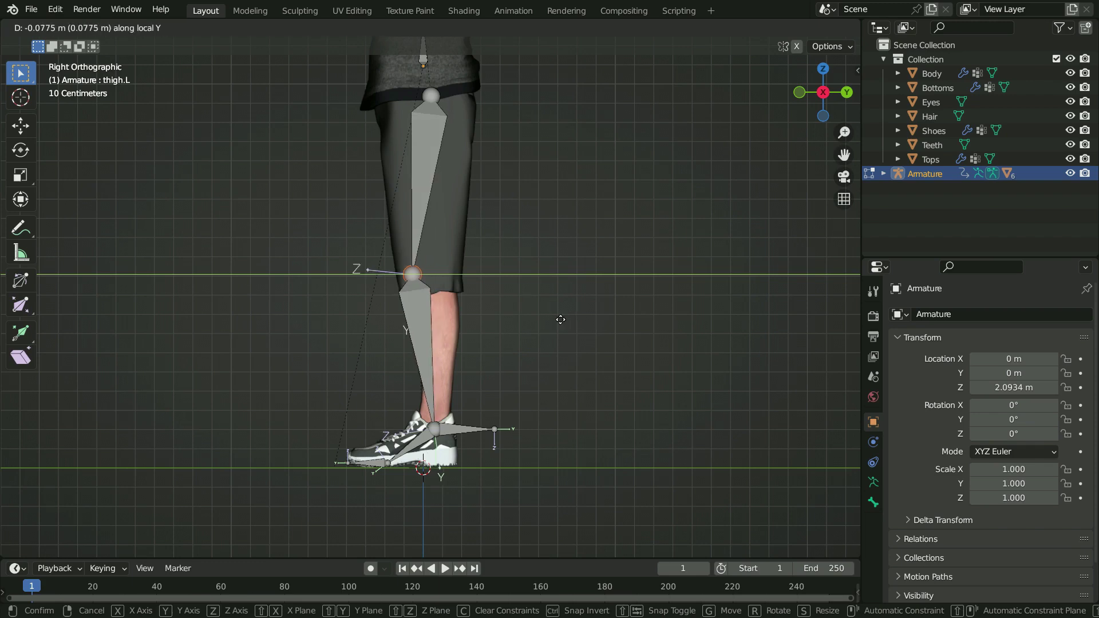
left_click(551, 320)
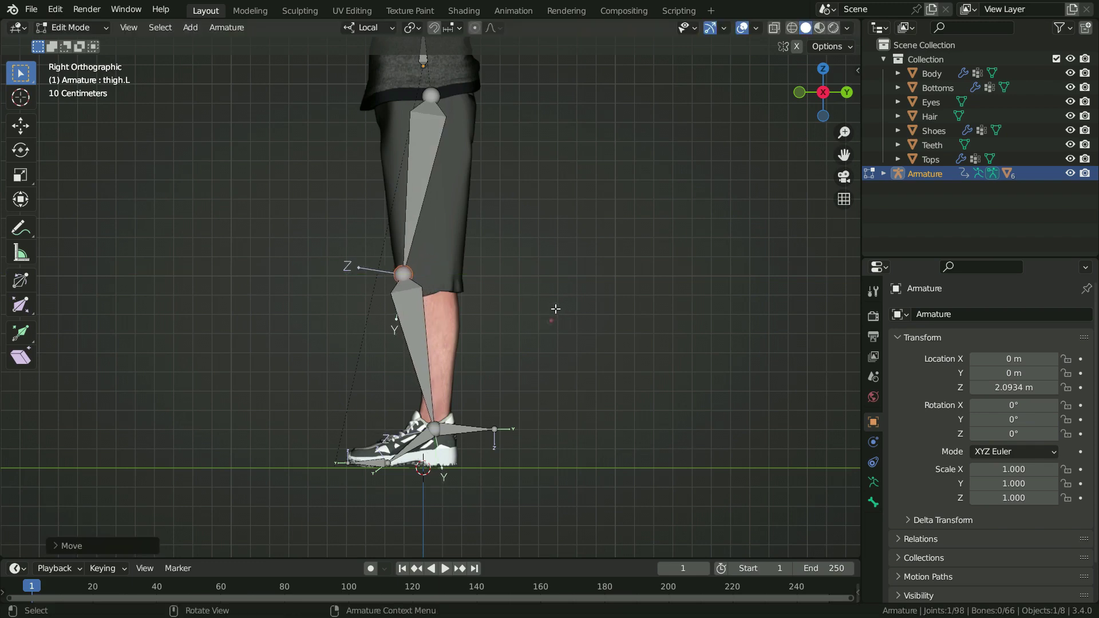
- Return to Pose Mode, test the leg bend by moving foot_IK.L forward and up, and cancel the move
left_click(63, 28)
left_click(71, 74)
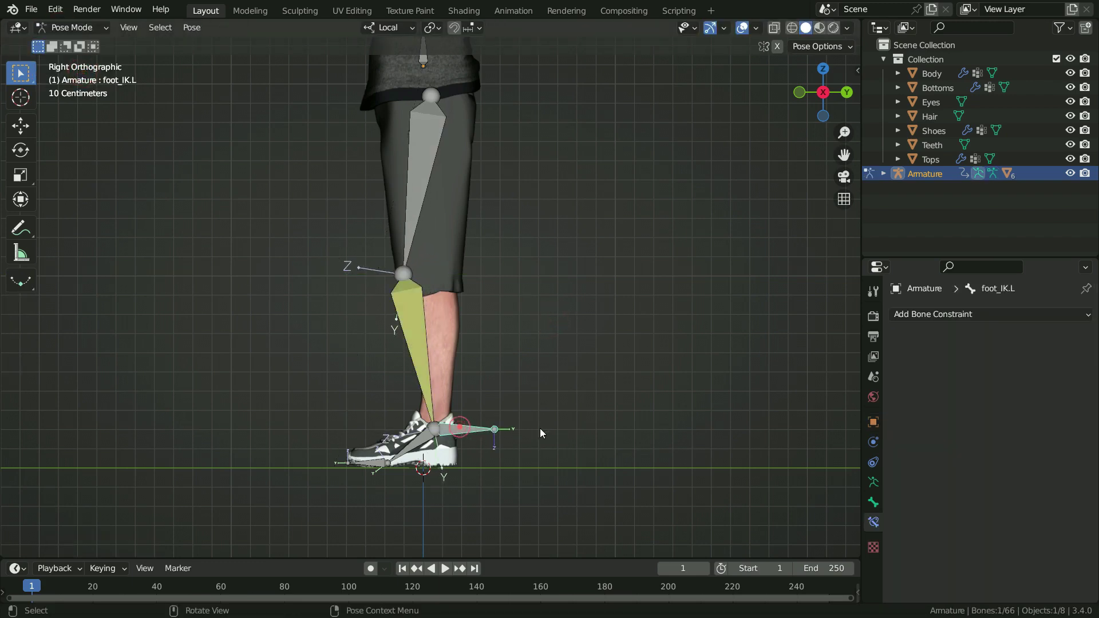
key("g")
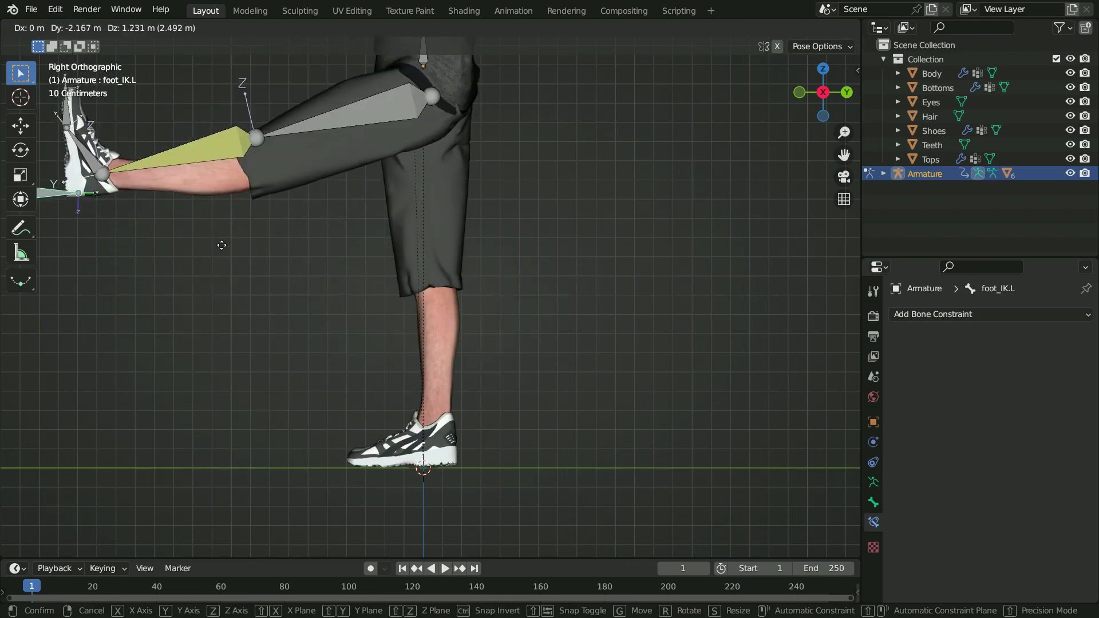
right_click(603, 313)
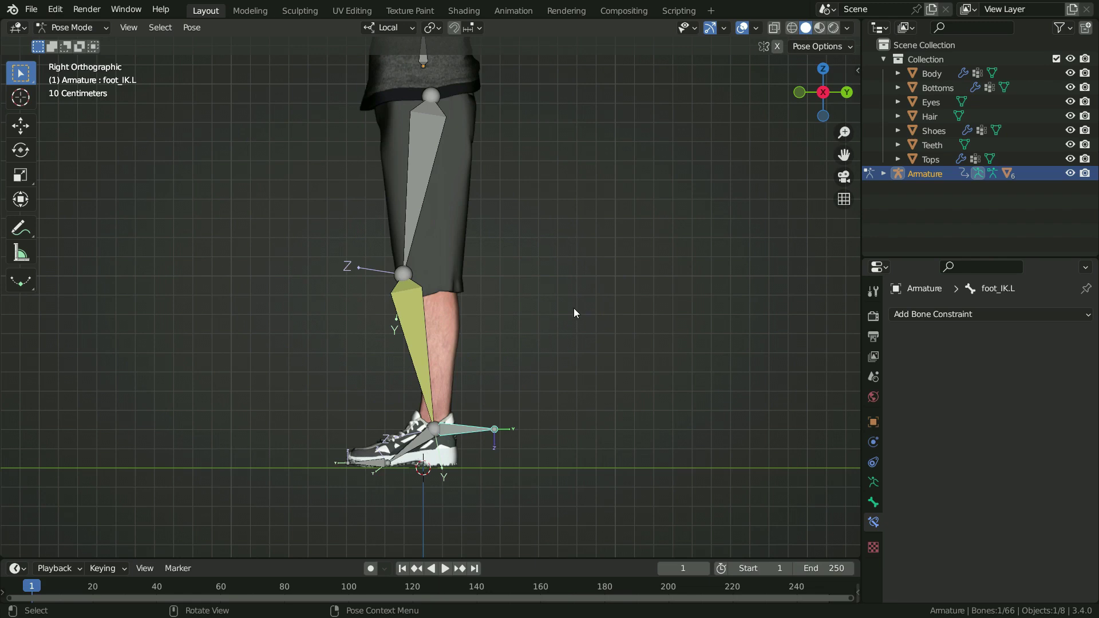
- Undo the knee joint's forward shift
key("ctrl+z")
key("ctrl+z")
key("ctrl+z")
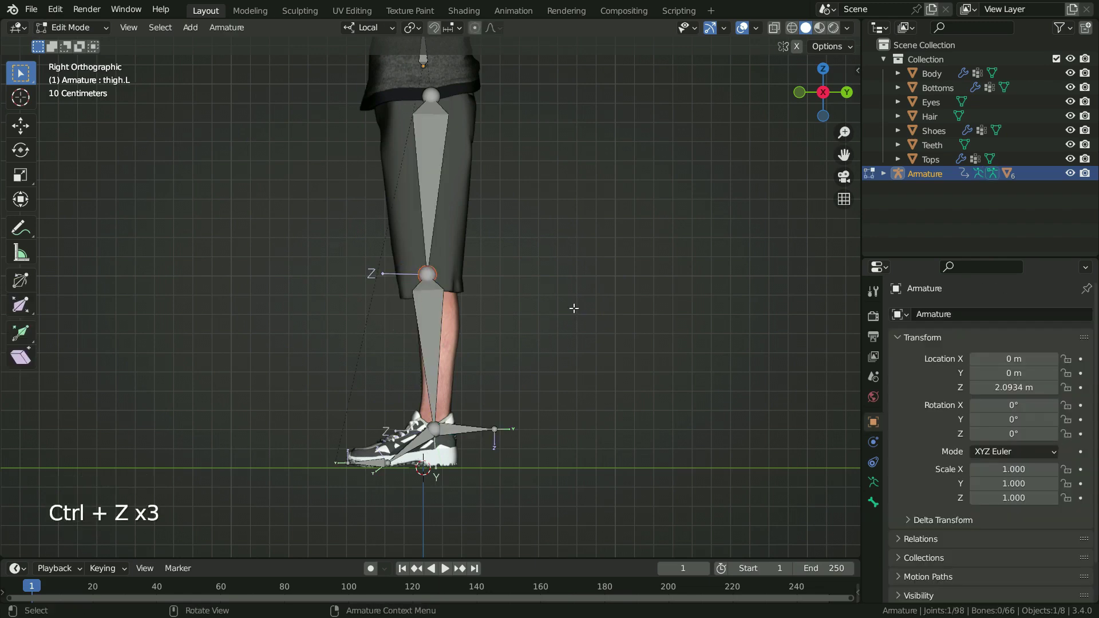
- In Pose Mode, enable the X limit in shin.L's Inverse Kinematics settings and set its maximum to 0°
left_click(72, 27)
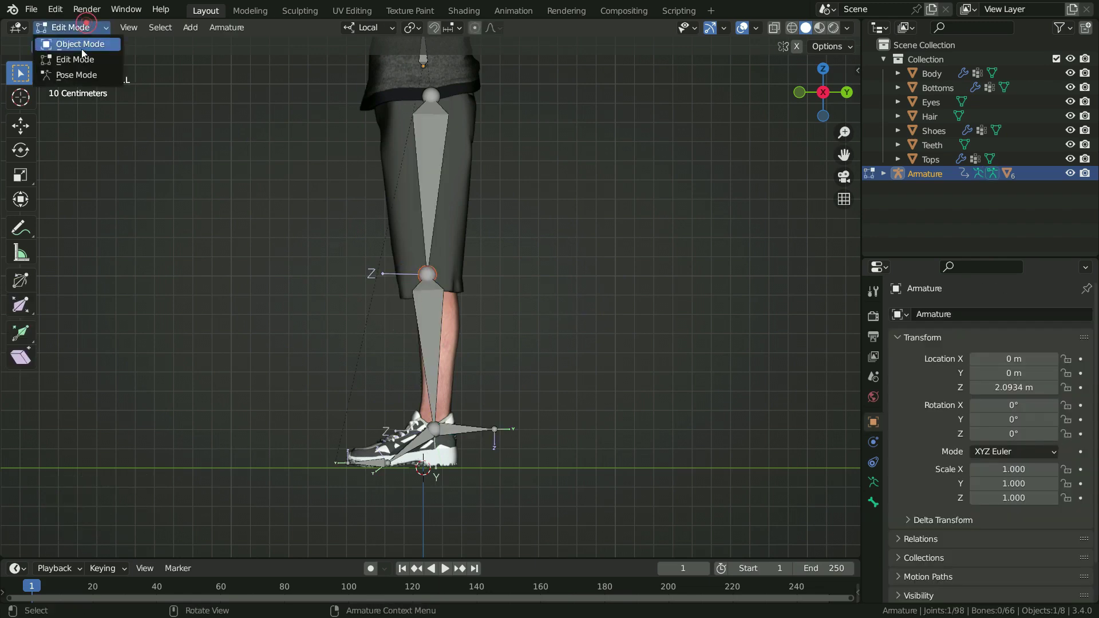
left_click(80, 72)
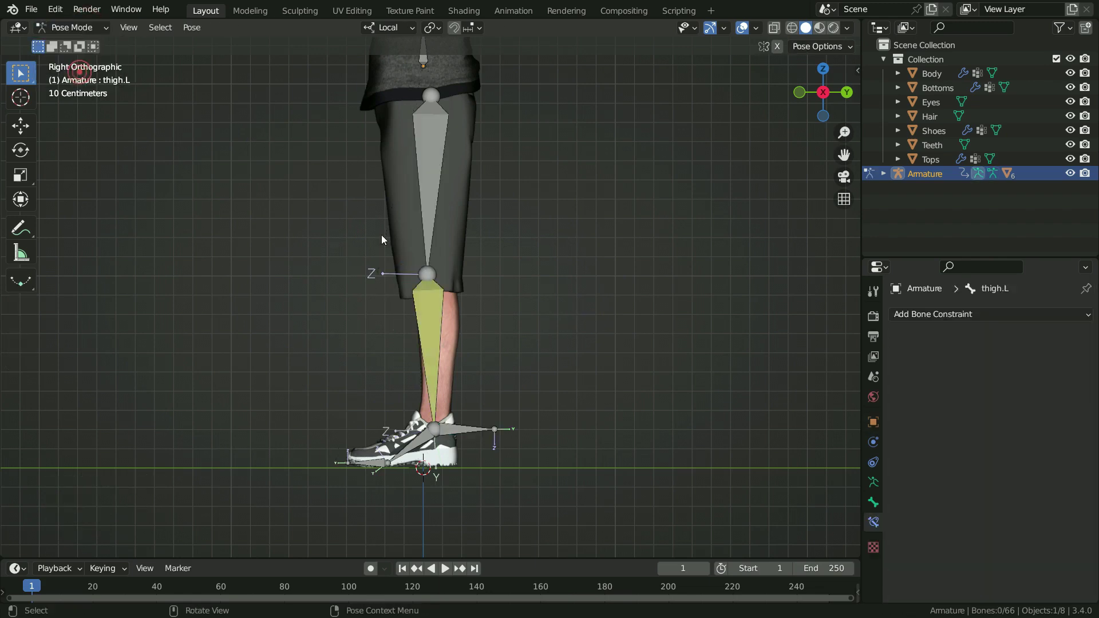
left_click(428, 303)
left_click(873, 502)
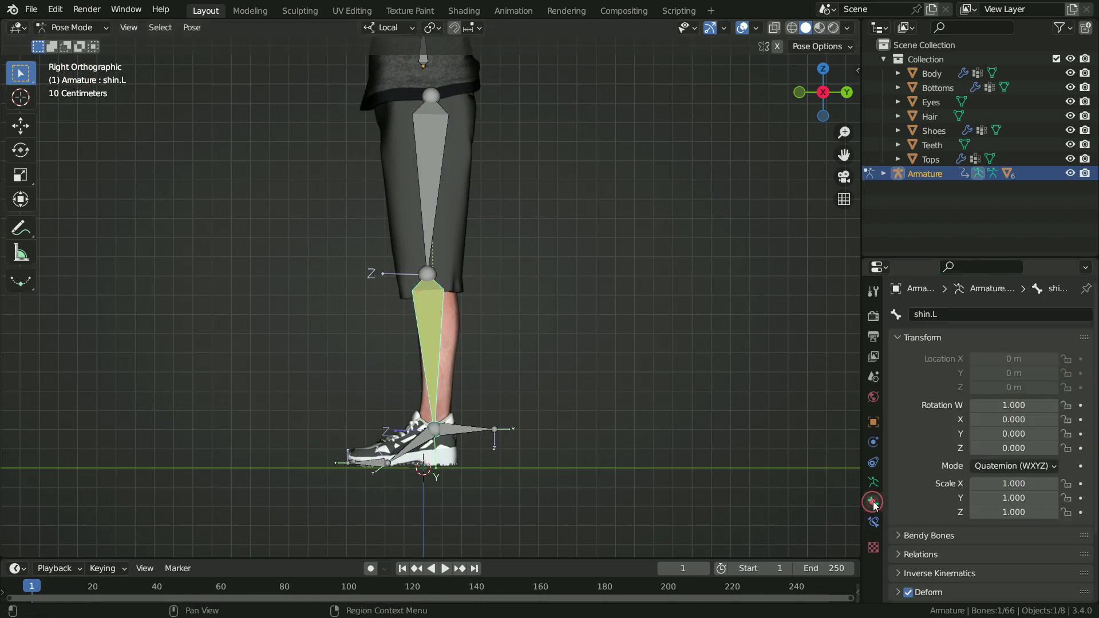
scroll(932, 460, "down", 3)
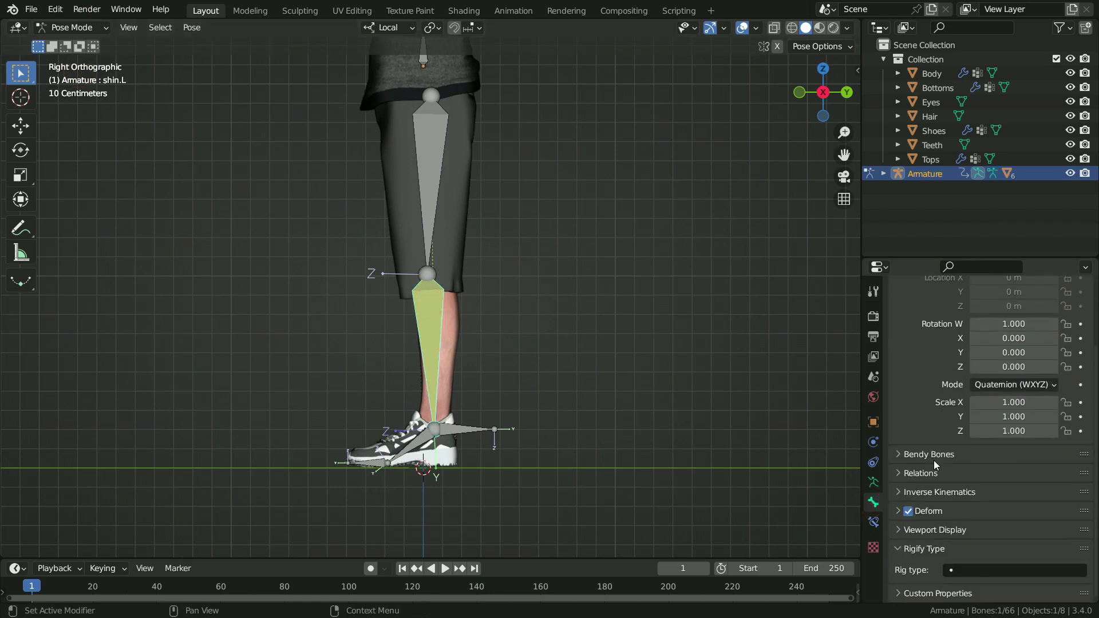
left_click(925, 493)
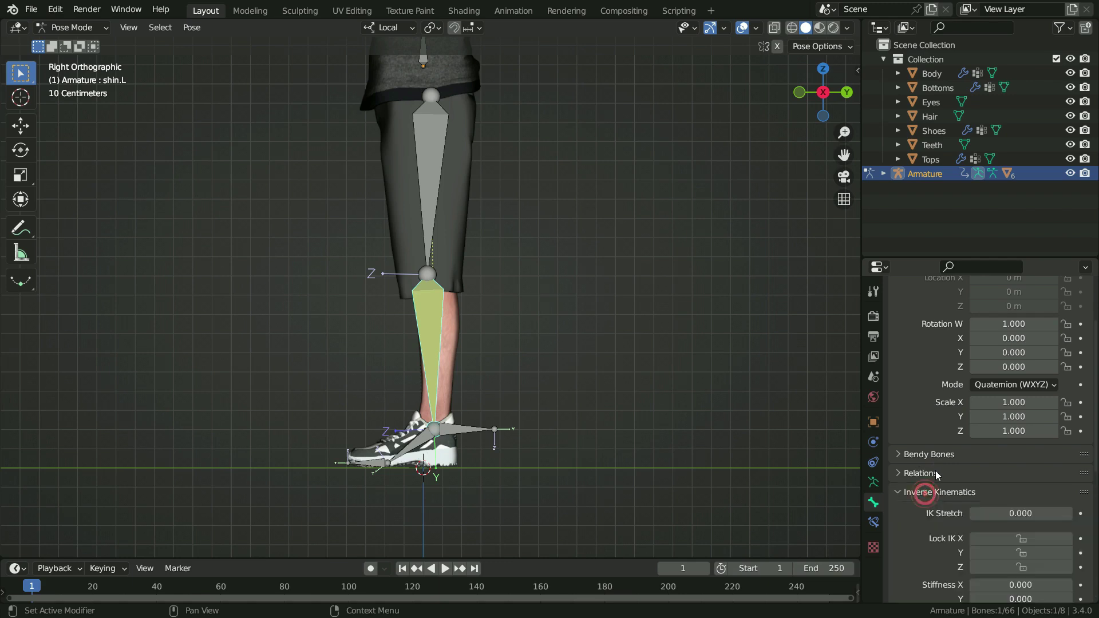
scroll(933, 470, "down", 10)
left_click(974, 402)
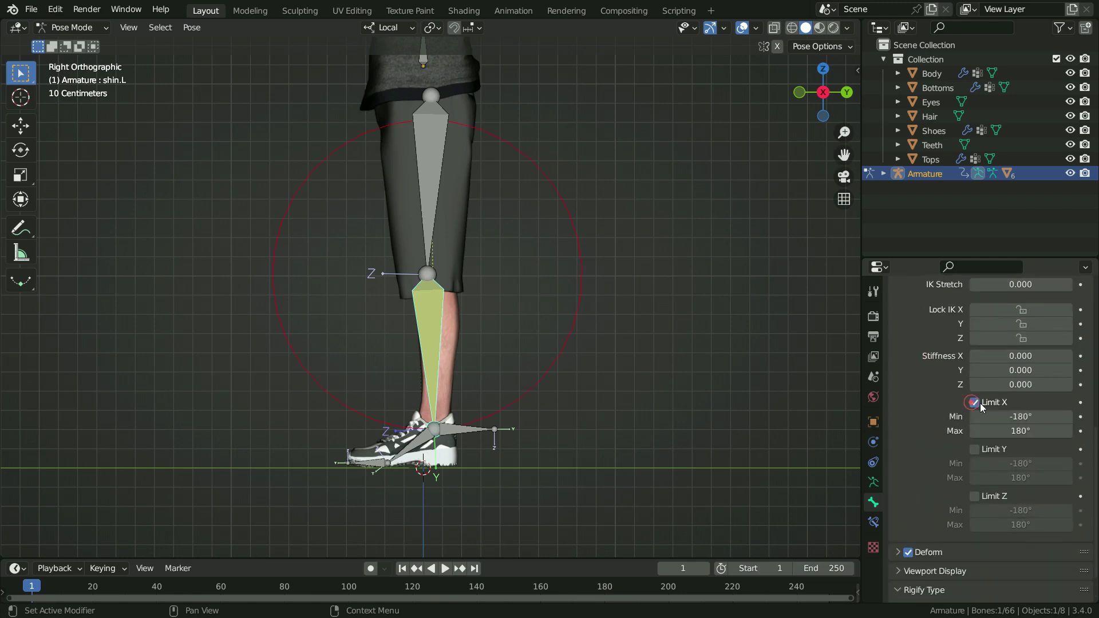
left_click(1019, 431)
type("0")
- Test the knee's IK rotation limit by moving foot_IK.L, then cancel the move
left_click(472, 447)
key("g")
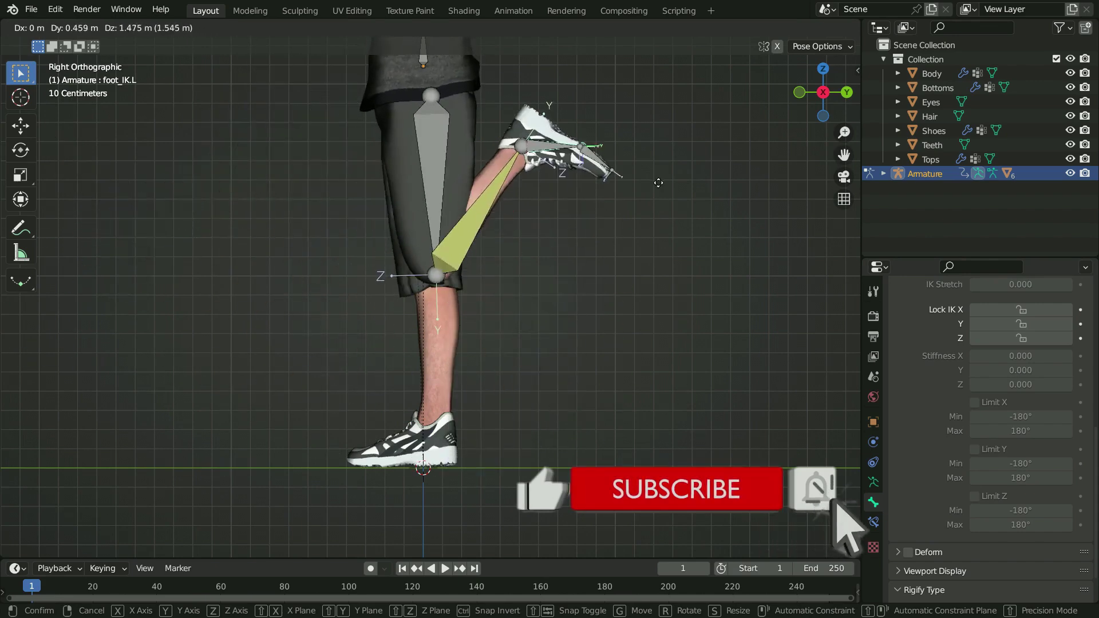
key("Escape")
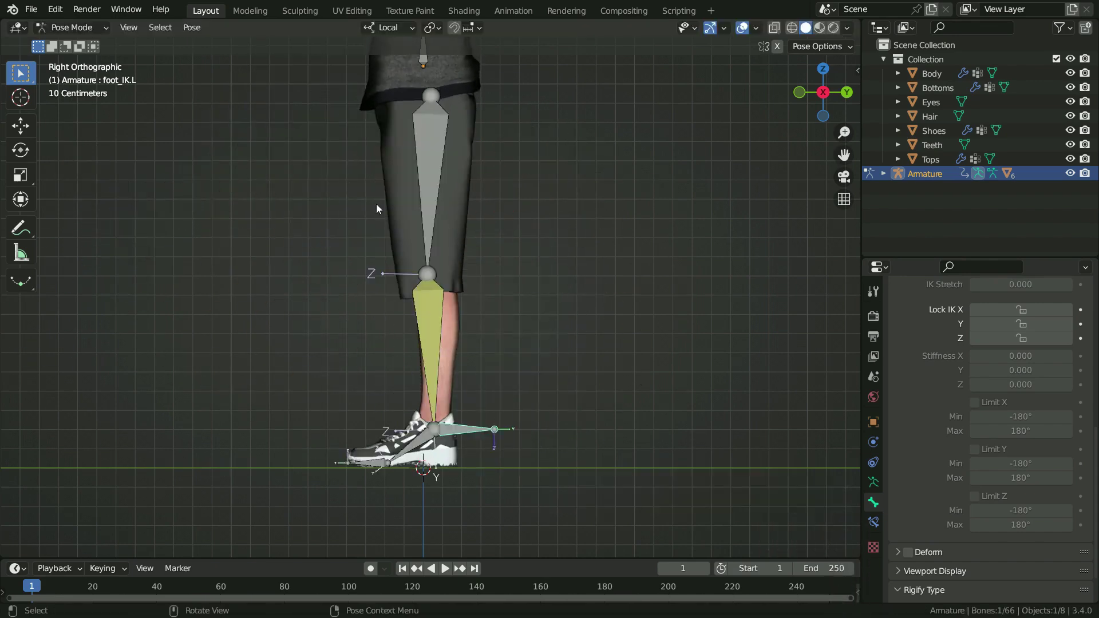
- In Edit Mode, extrude a new bone from the knee joint about 0.36 m forward along the Y axis
left_click(80, 29)
left_click(80, 57)
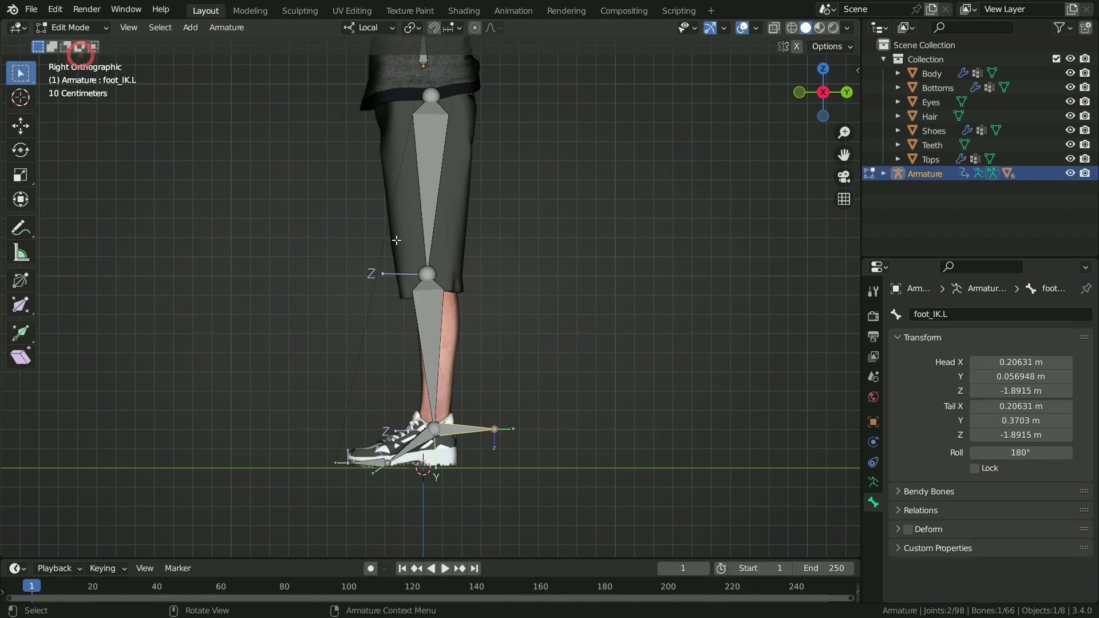
left_click(429, 274)
key("e")
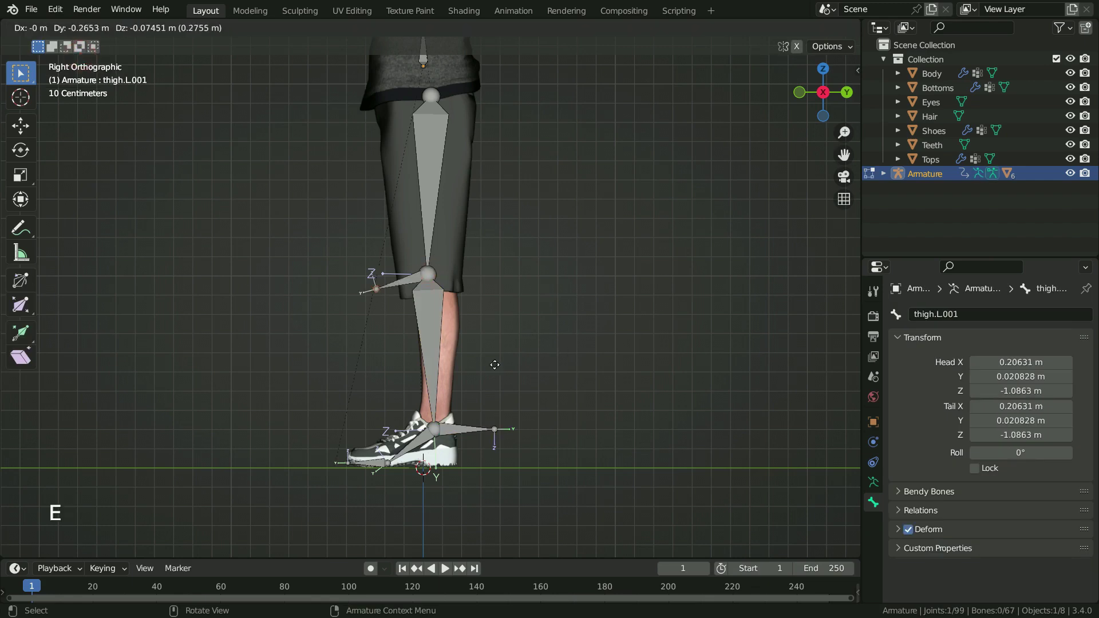
key("y")
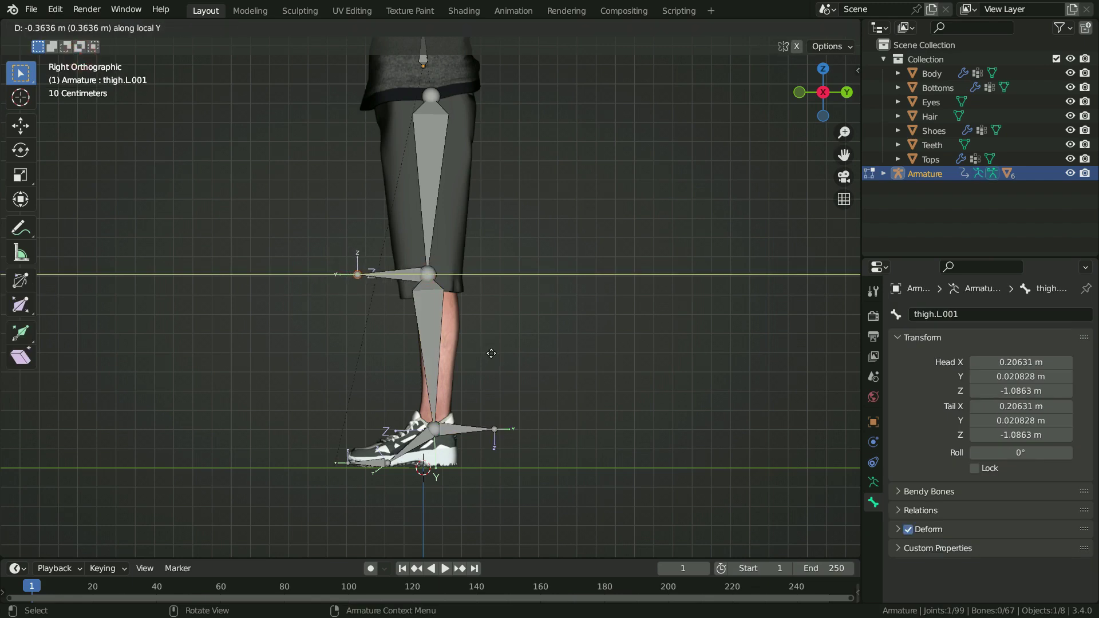
left_click(491, 353)
- Clear the new knee bone's parent and move the bone about 0.53 m forward along Y, in front of the knee
left_click(408, 277)
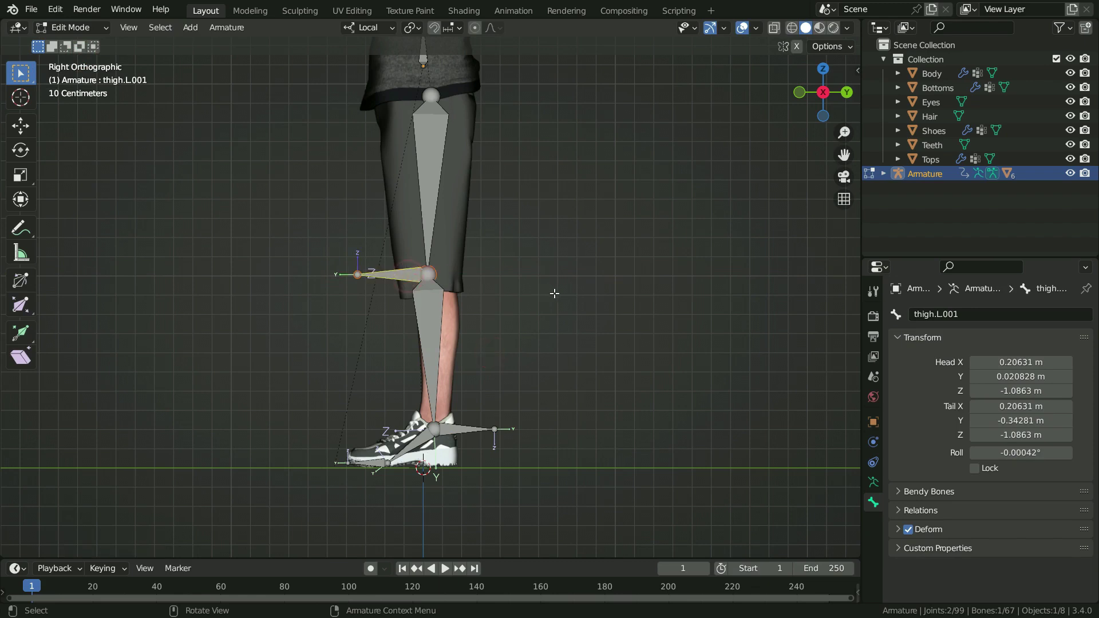
key("alt+p")
left_click(554, 294)
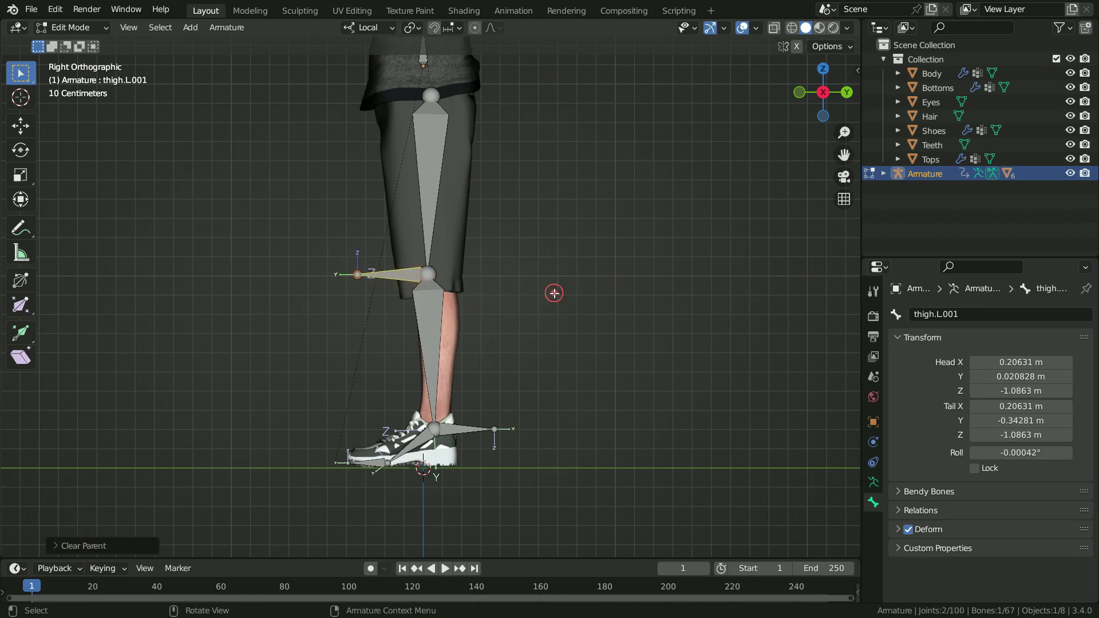
key("g")
key("y")
key("y")
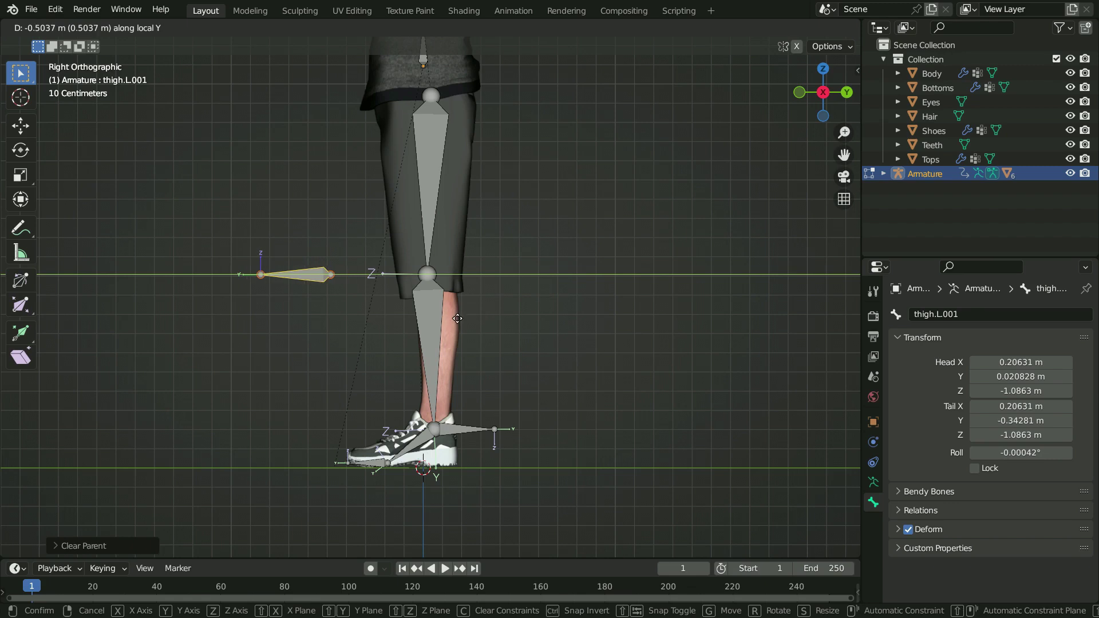
left_click(452, 325)
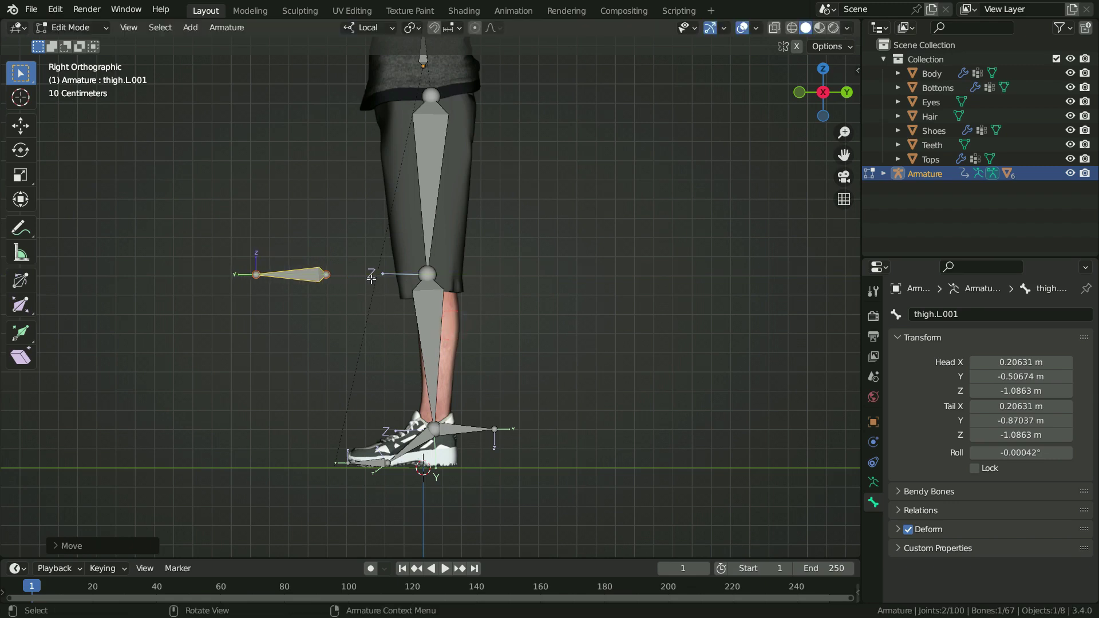
- Rename the detached bone in front of the knee as knee_target.L
key("F2")
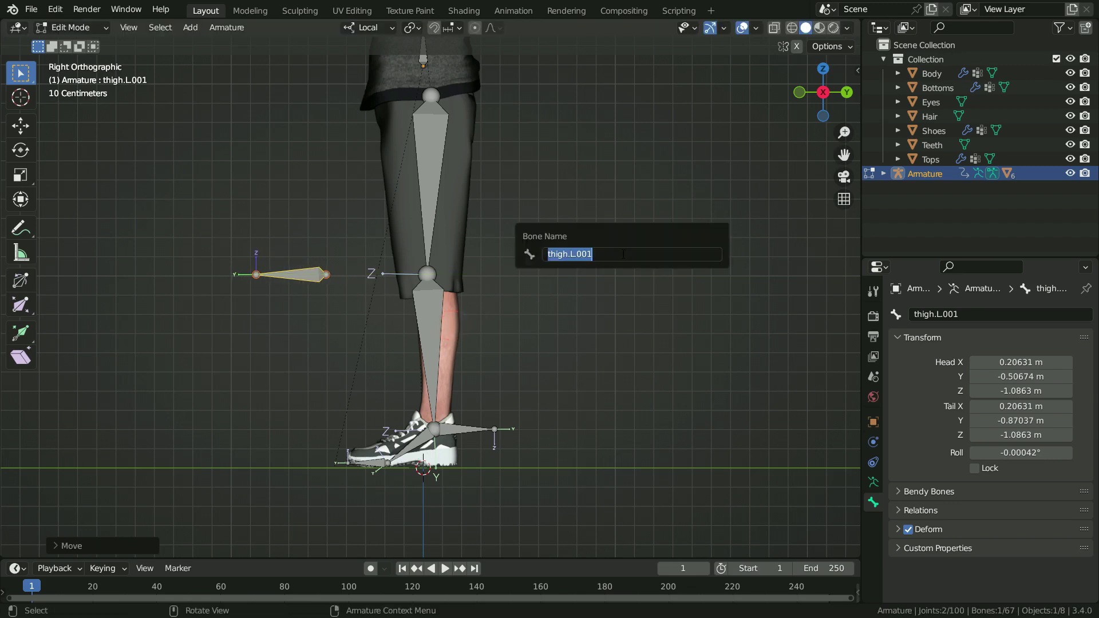
type("knee_target.L")
key("Return")
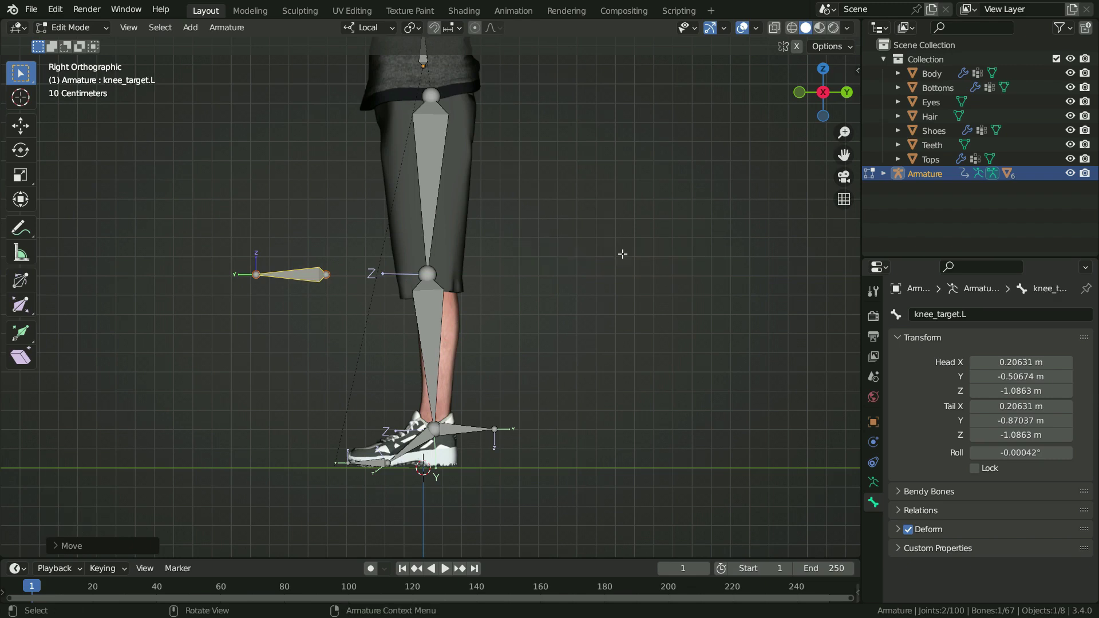
- In Pose Mode, set the pole target of shin.L's IK constraint to Armature with the bone knee_target.L
left_click(86, 32)
left_click(63, 74)
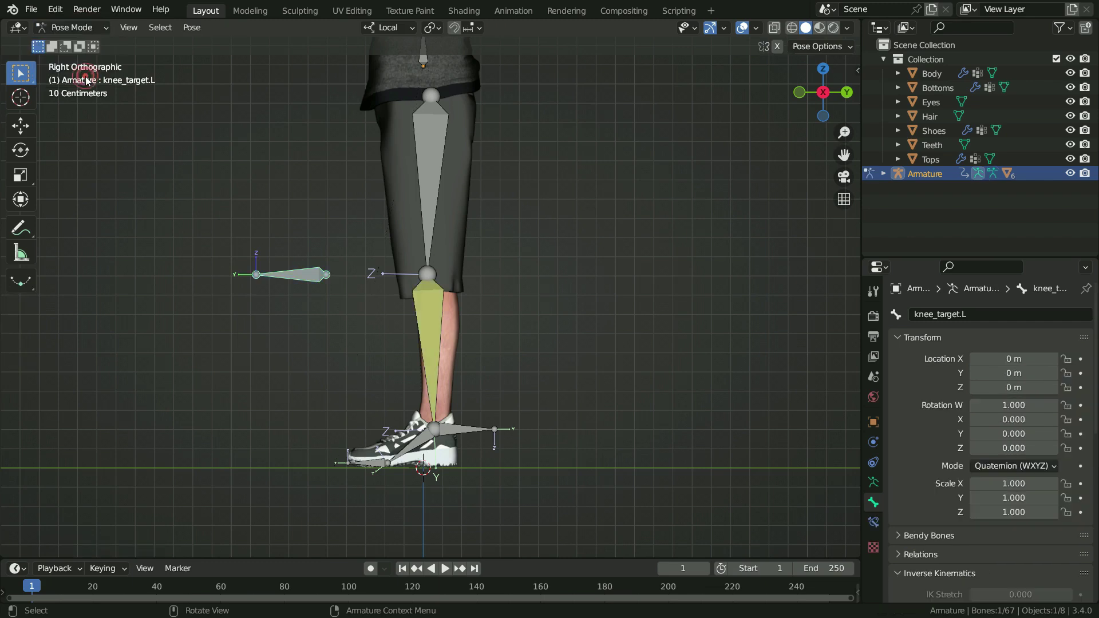
left_click(449, 317)
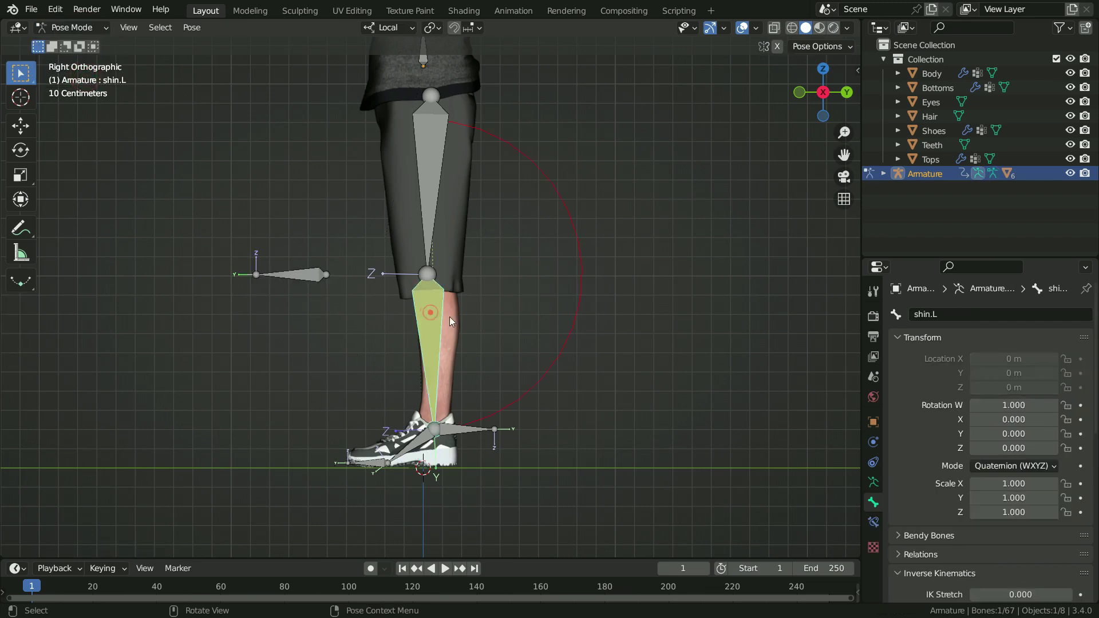
left_click(873, 521)
left_click(1000, 394)
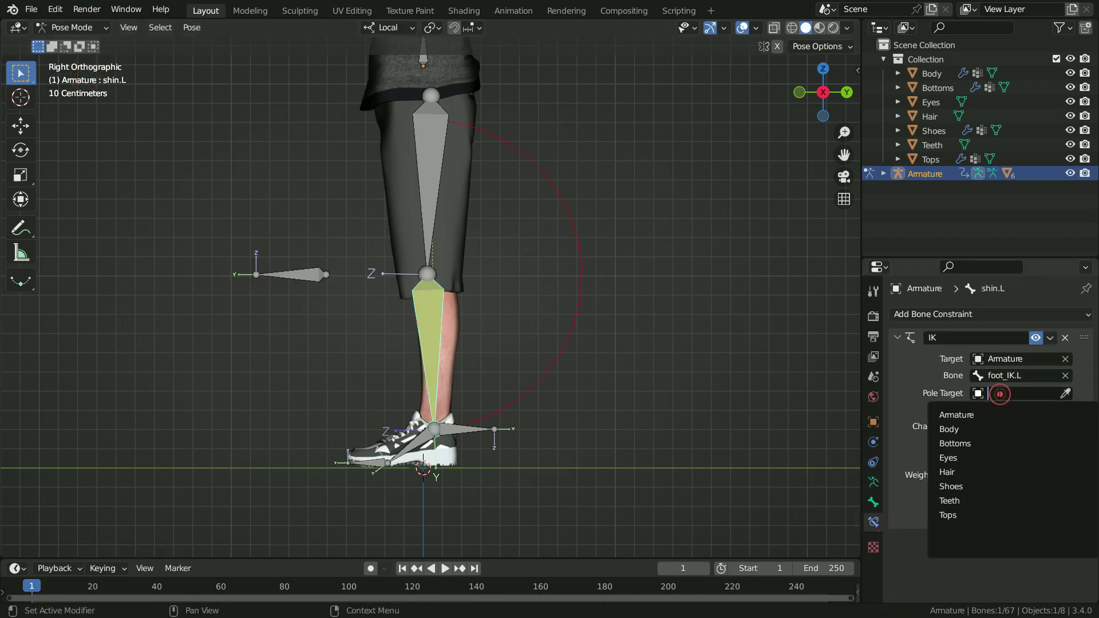
left_click(979, 413)
left_click(1001, 411)
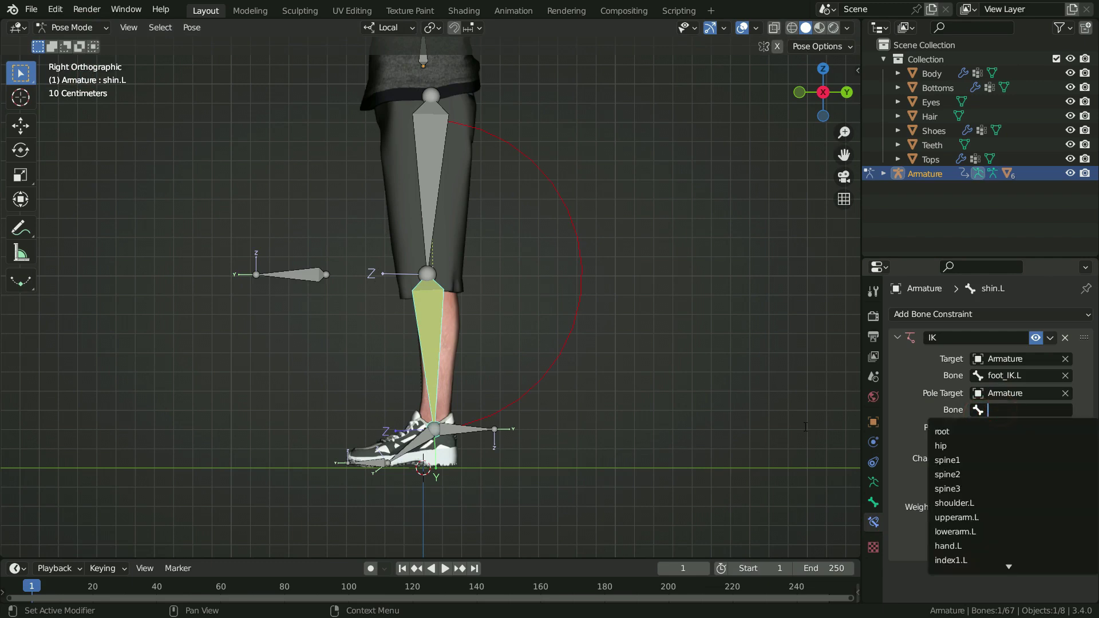
type("knee")
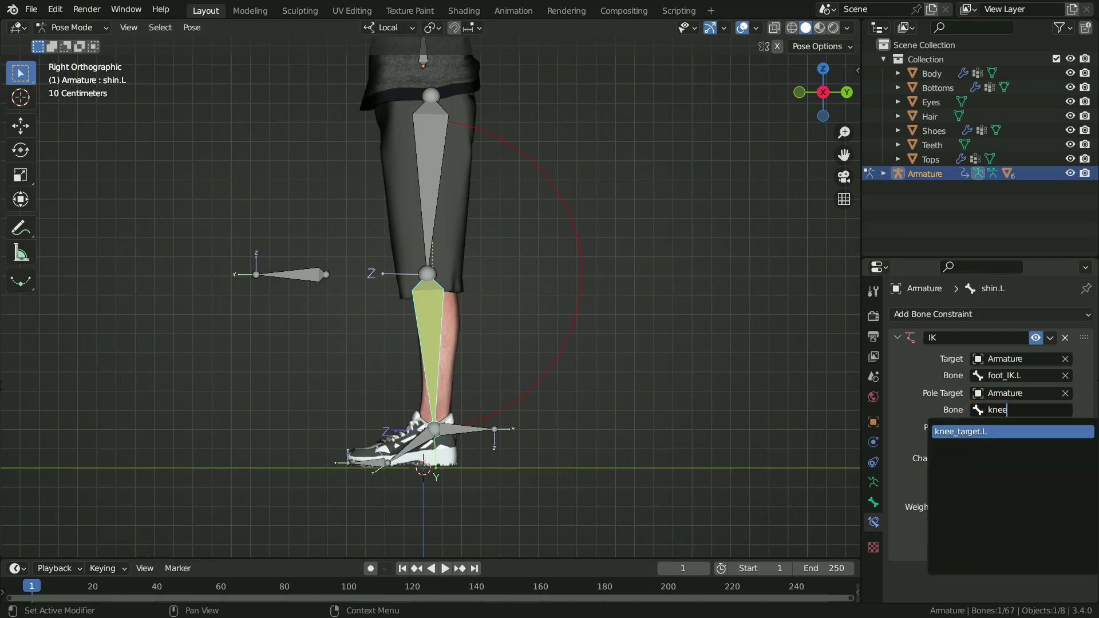
left_click(1007, 431)
- Adjust the IK constraint's Pole Angle to about 93° so the knee and foot face forward
mouse_move(441, 448)
middle_mouse_down()
mouse_move(502, 464)
mouse_move(437, 464)
middle_mouse_up()
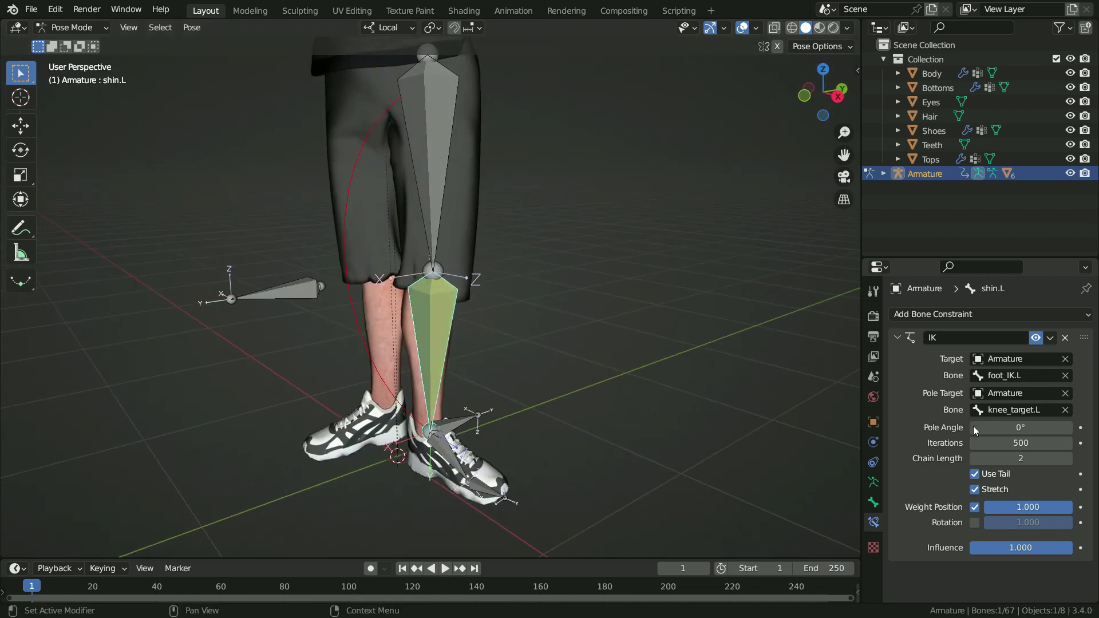
left_click_drag(1007, 426, 1073, 427)
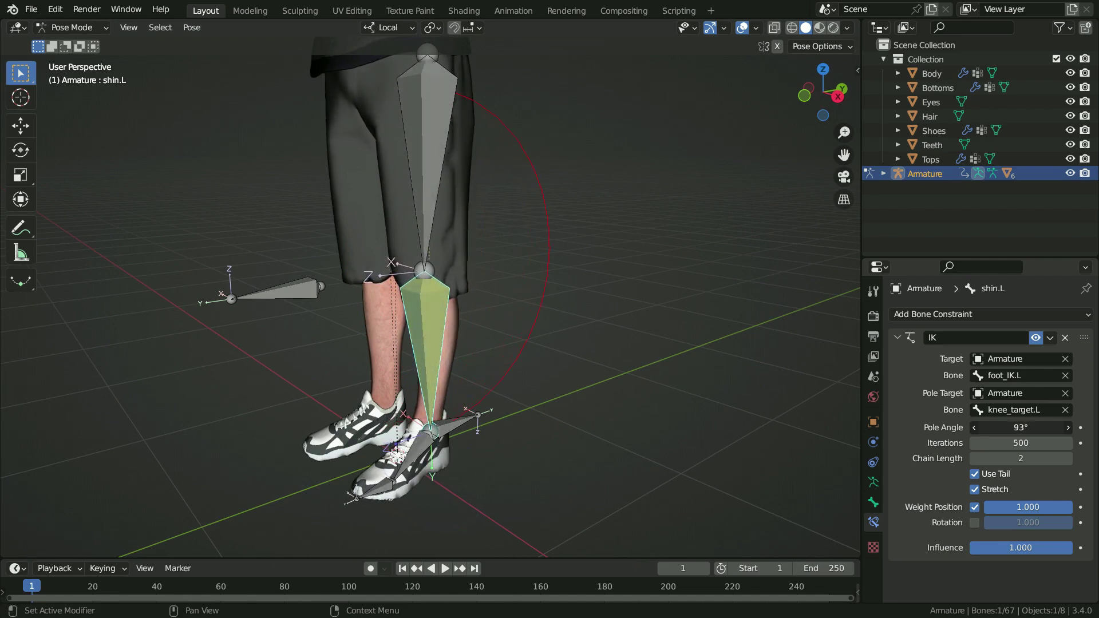
left_click(1010, 428)
key("Return")
- Move foot_IK.L forward and up in the right side view to lift the left foot and bend the knee
left_click(465, 417)
key("g")
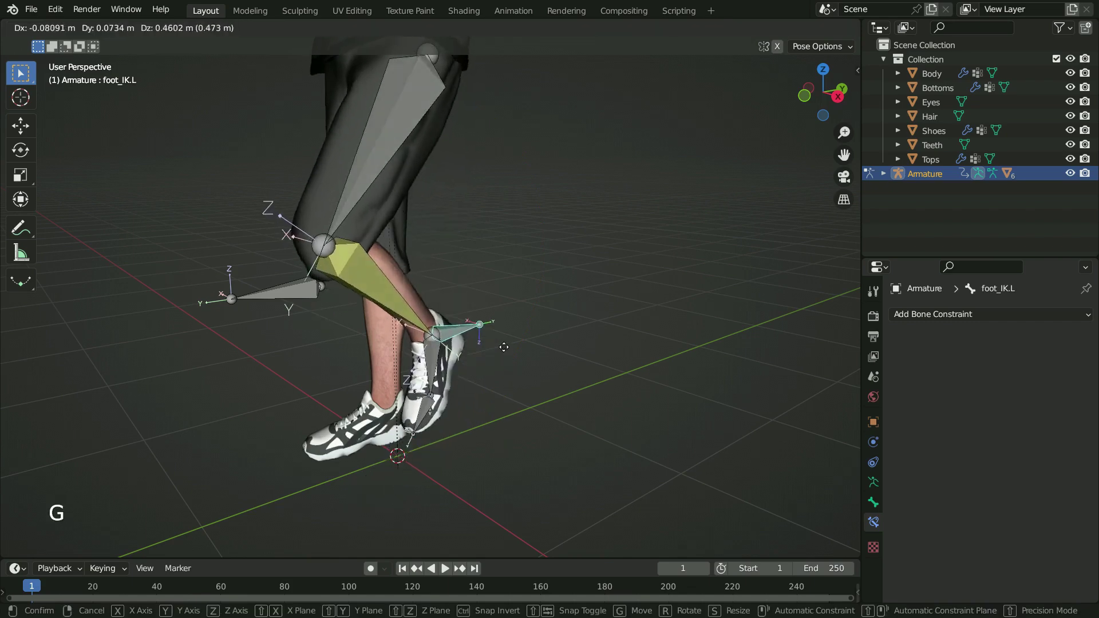
key("KP_3")
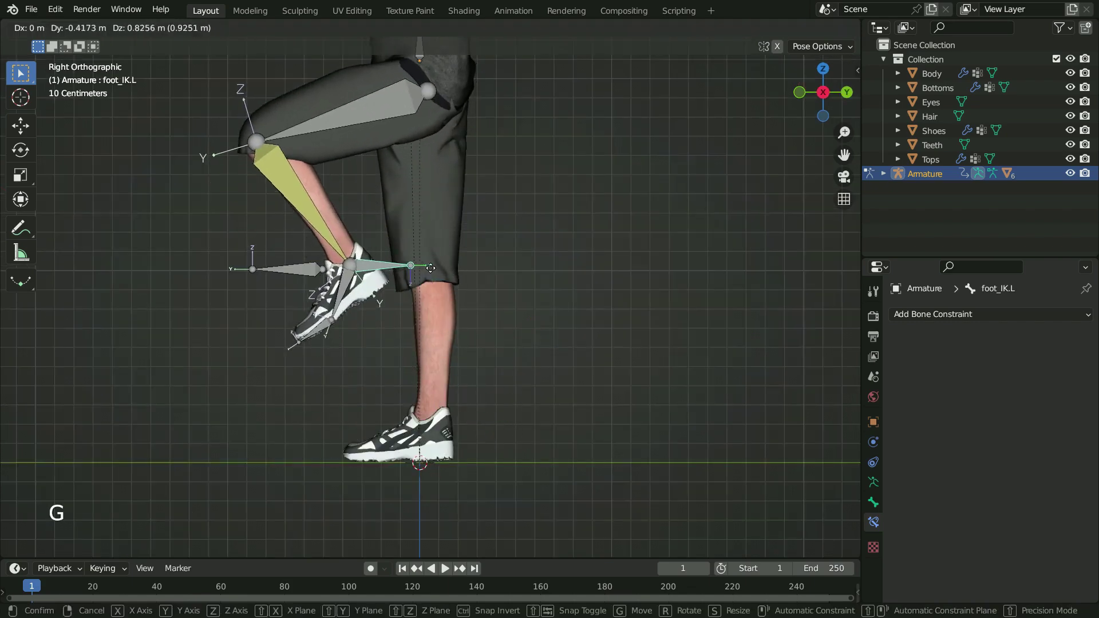
left_click(430, 268)
- Move knee_target.L to test how it steers the direction of the left knee
middle_click_drag(430, 268, 376, 271)
left_click(376, 271)
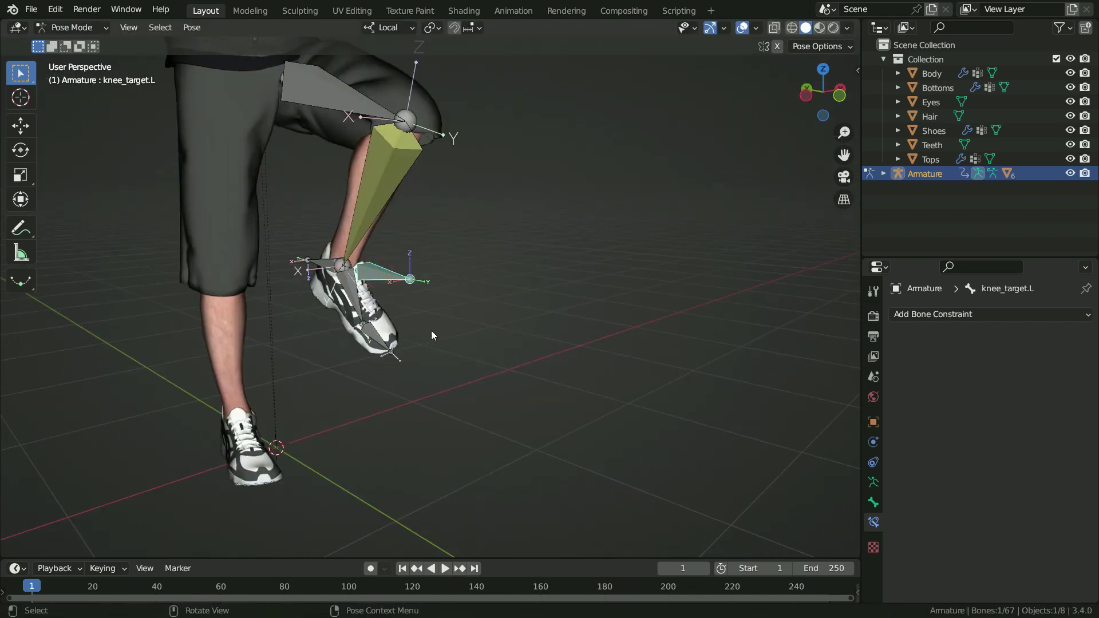
key("g")
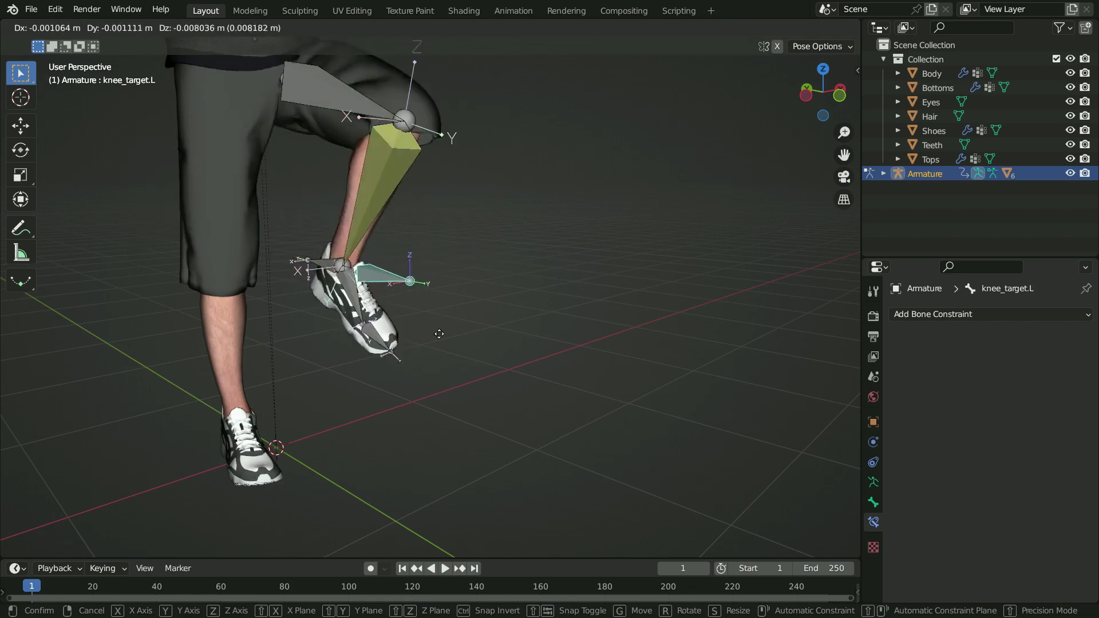
left_click(442, 349)
- Move foot_IK.L around in perspective and in the right side view to test the knee bend against the knee target
middle_click_drag(442, 349, 410, 294)
scroll(409, 293, "up", 3)
left_click(409, 294)
key("g")
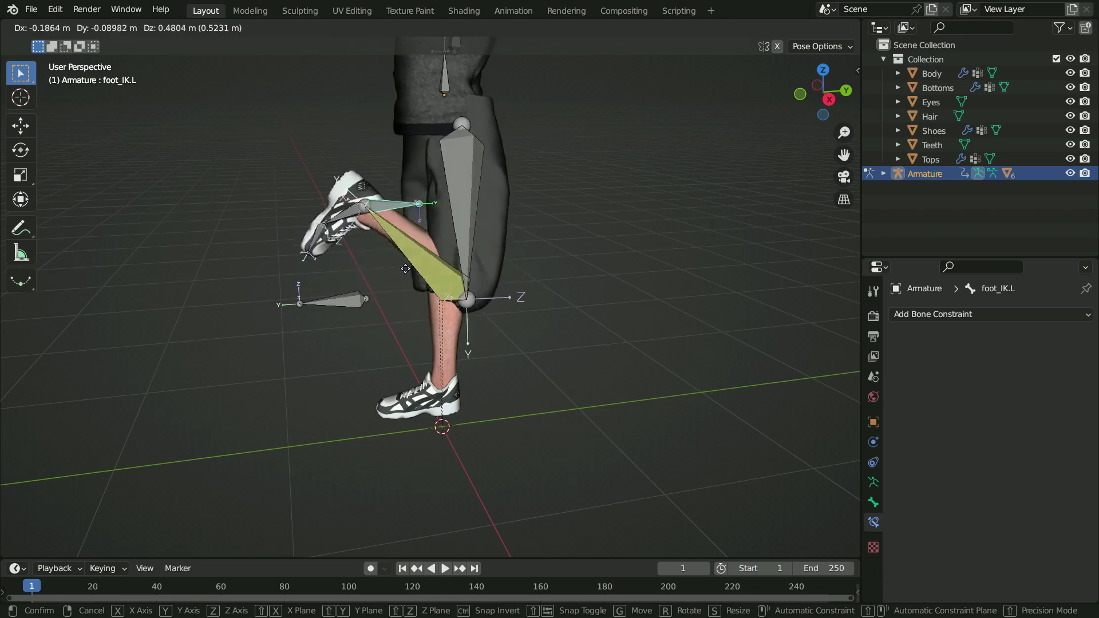
key("KP_3")
key("g")
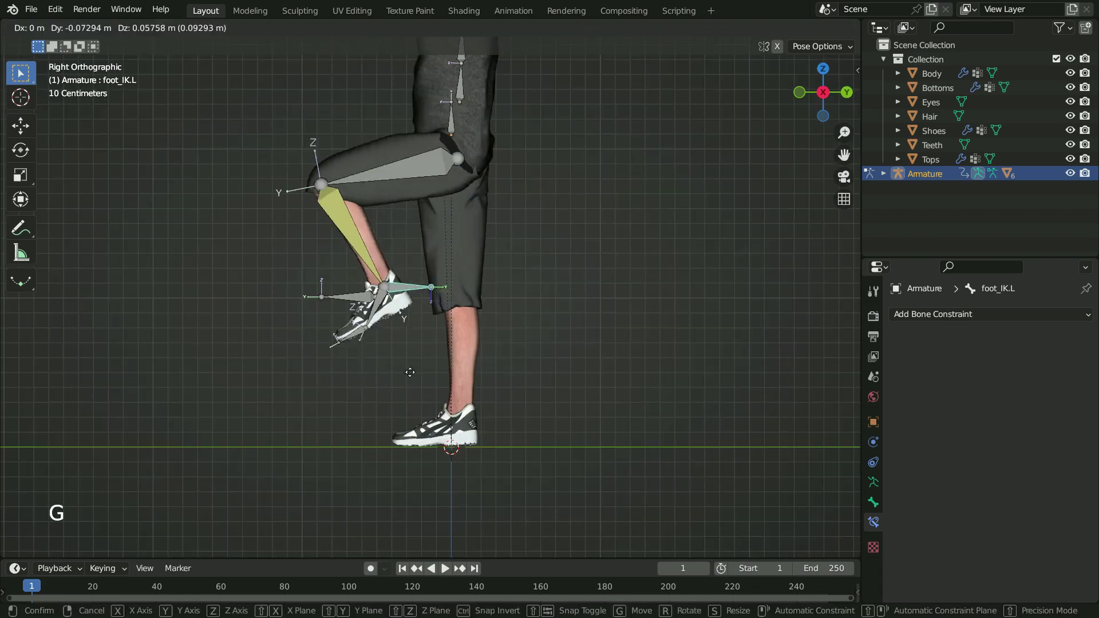
key("Escape")
- Select all pose bones and clear their locations to return the leg to its rest position
key("a")
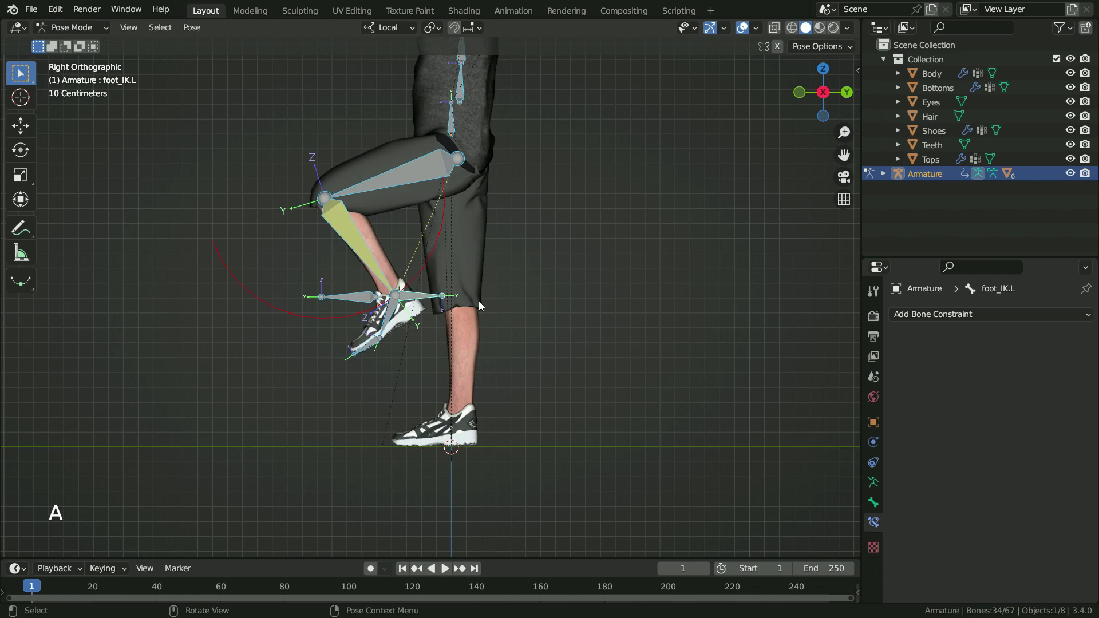
key("alt+g")
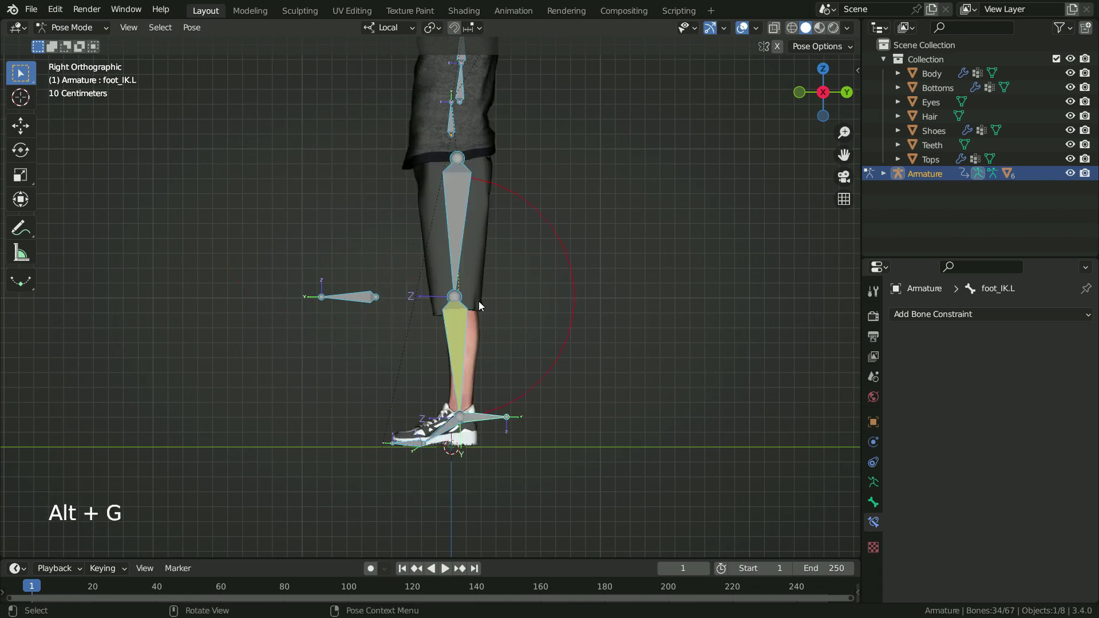
- In Edit Mode, parent the knee_target.L bone to the foot_IK.L bone
left_click(72, 27)
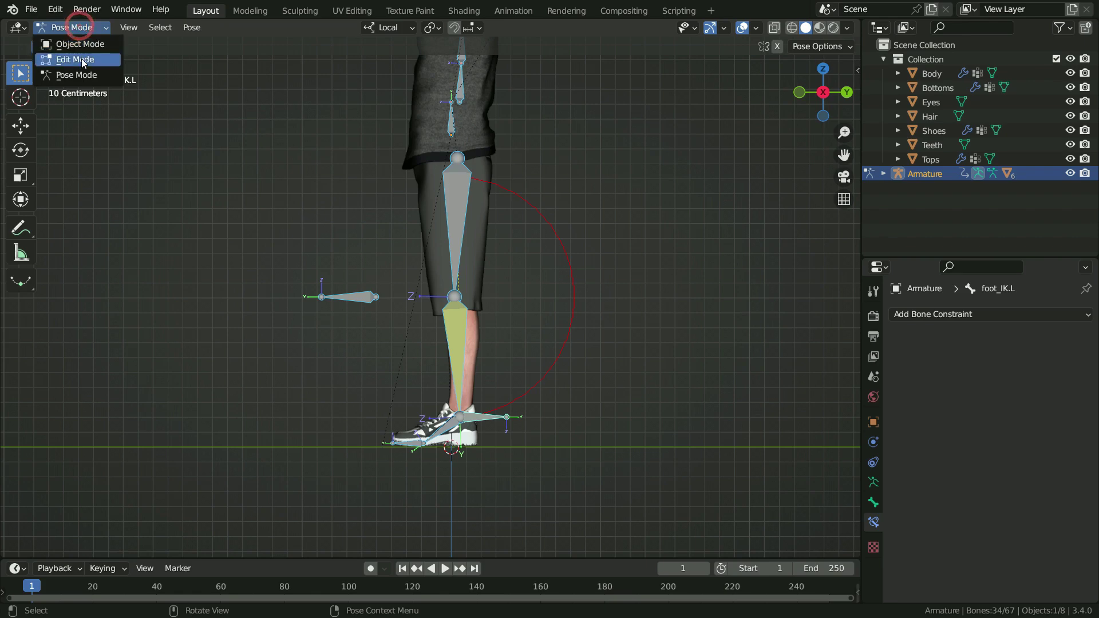
left_click(78, 59)
left_click(367, 295)
scroll(389, 308, "up", 2)
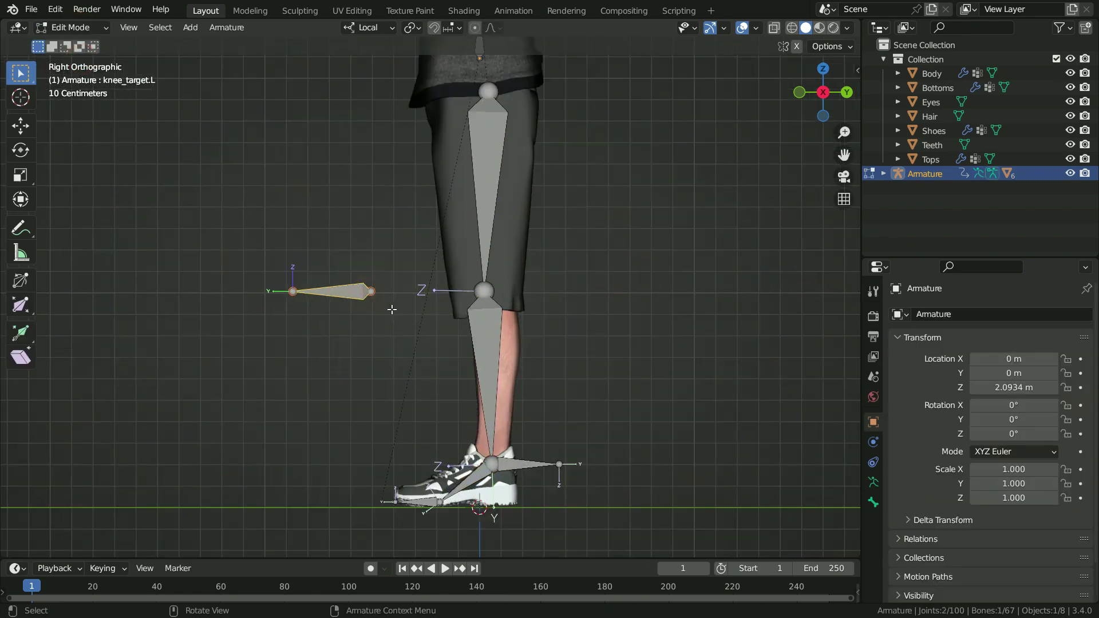
key("shift")
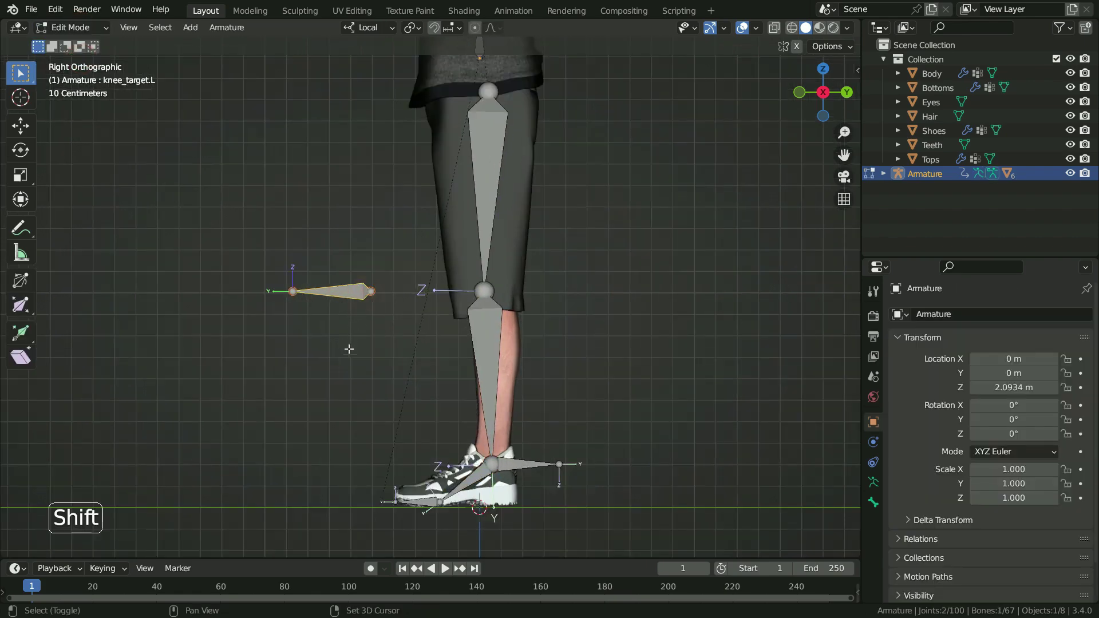
left_click(523, 464, "shift")
key("ctrl")
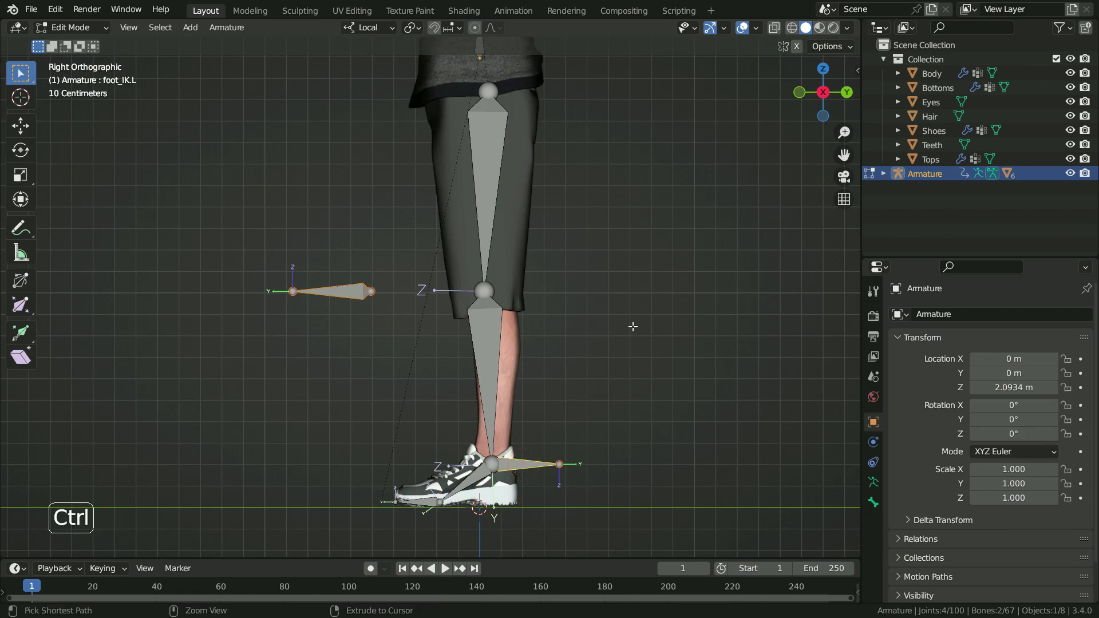
key("ctrl+p")
left_click(633, 326)
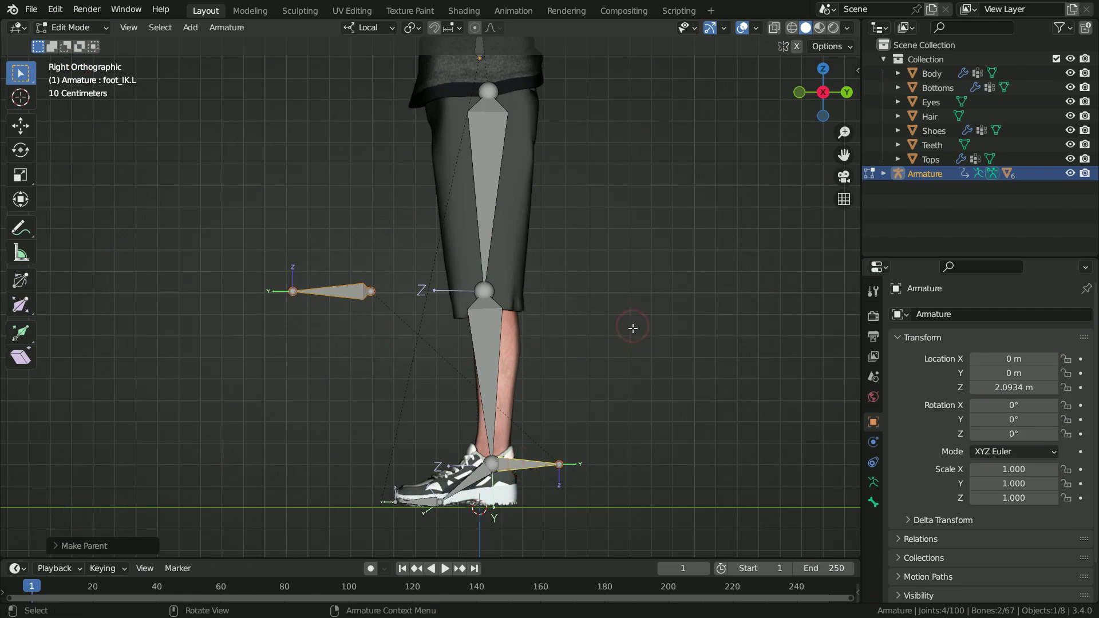
- In Pose Mode, try moving foot_IK.L forward and up to check whether the knee target follows
left_click(77, 28)
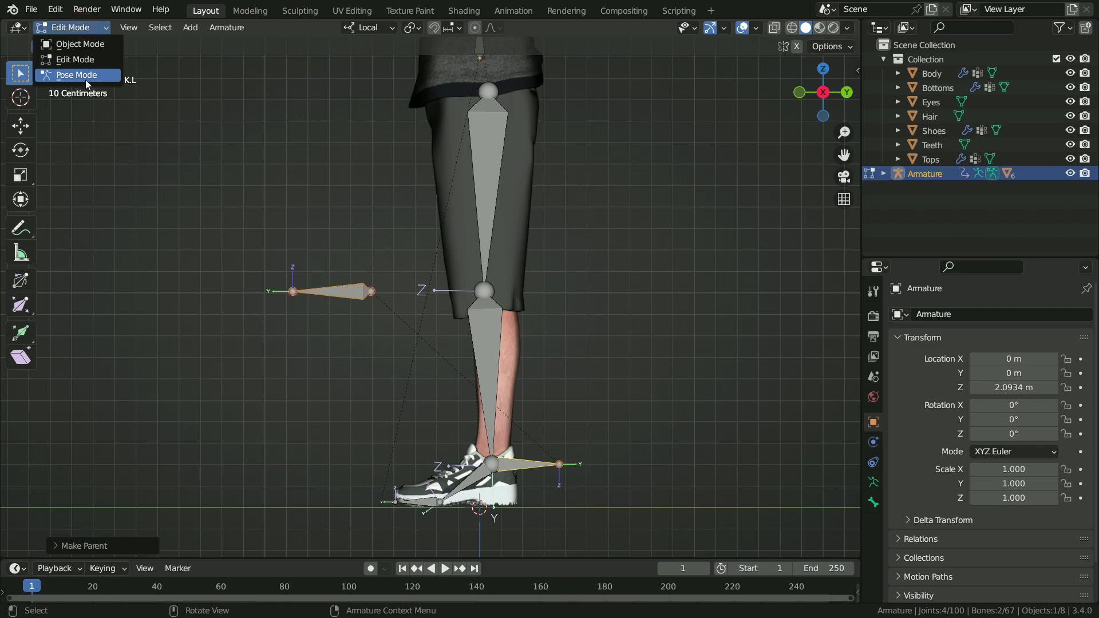
left_click(86, 76)
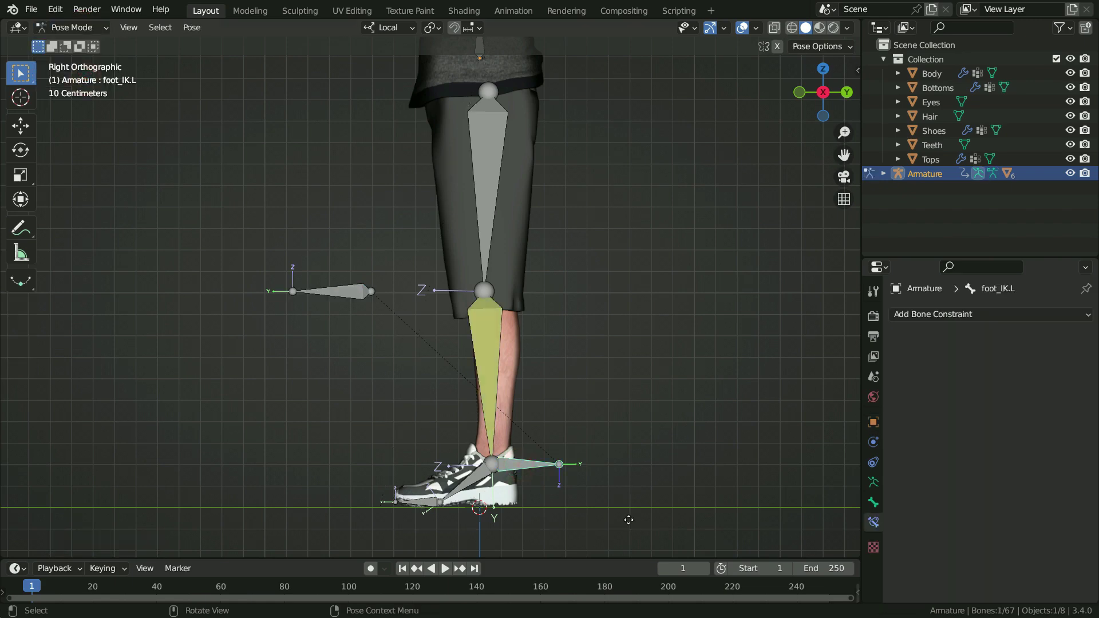
key("g")
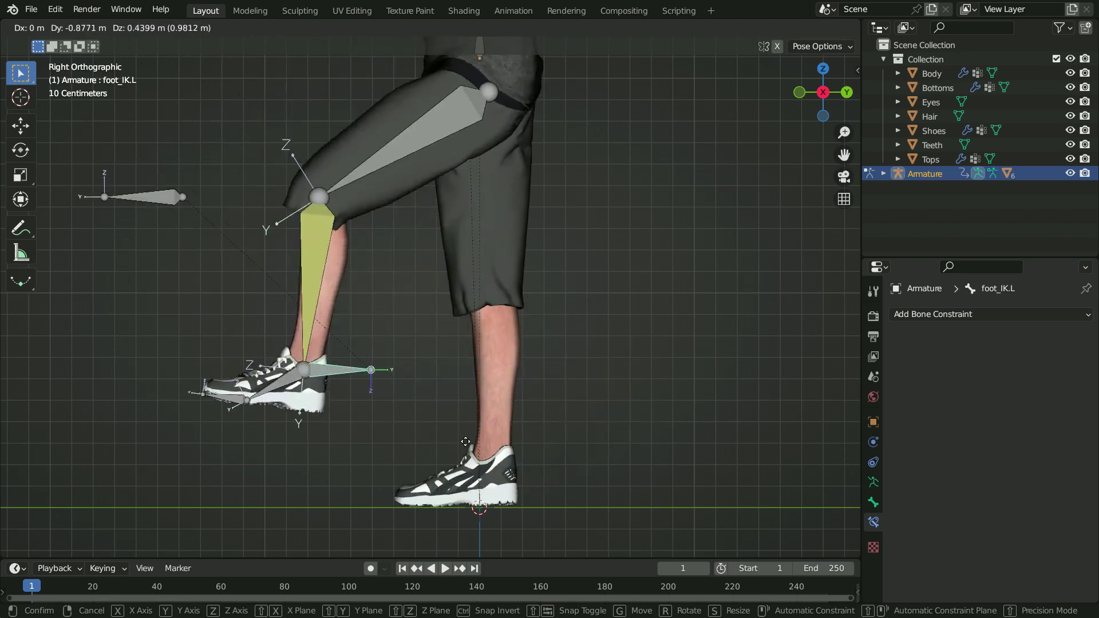
key("Escape")
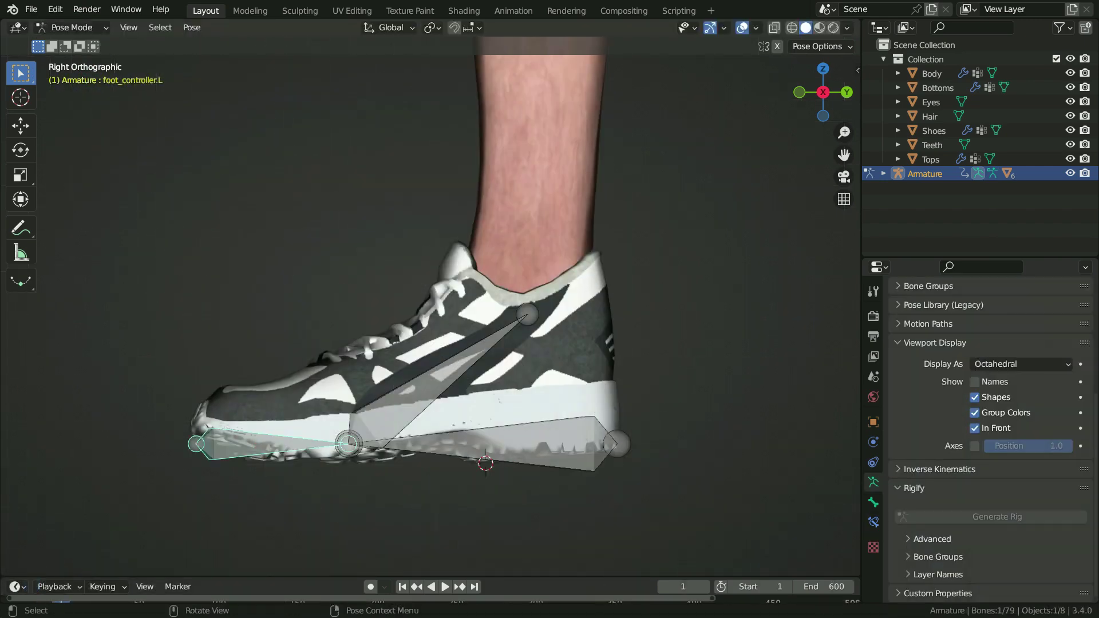
- Try rotating the foot_controller.L, heel_controller.L and ankle_controller.L bones in turn to test the foot roll
key("r")
key("Escape")
key("r")
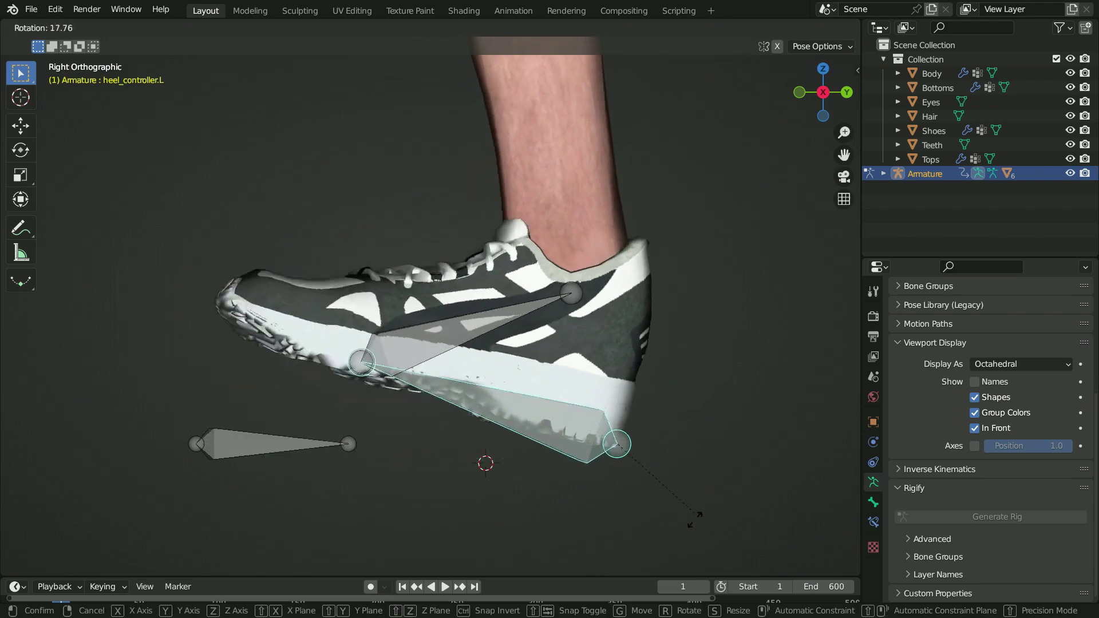
key("Escape")
left_click(454, 376)
key("r")
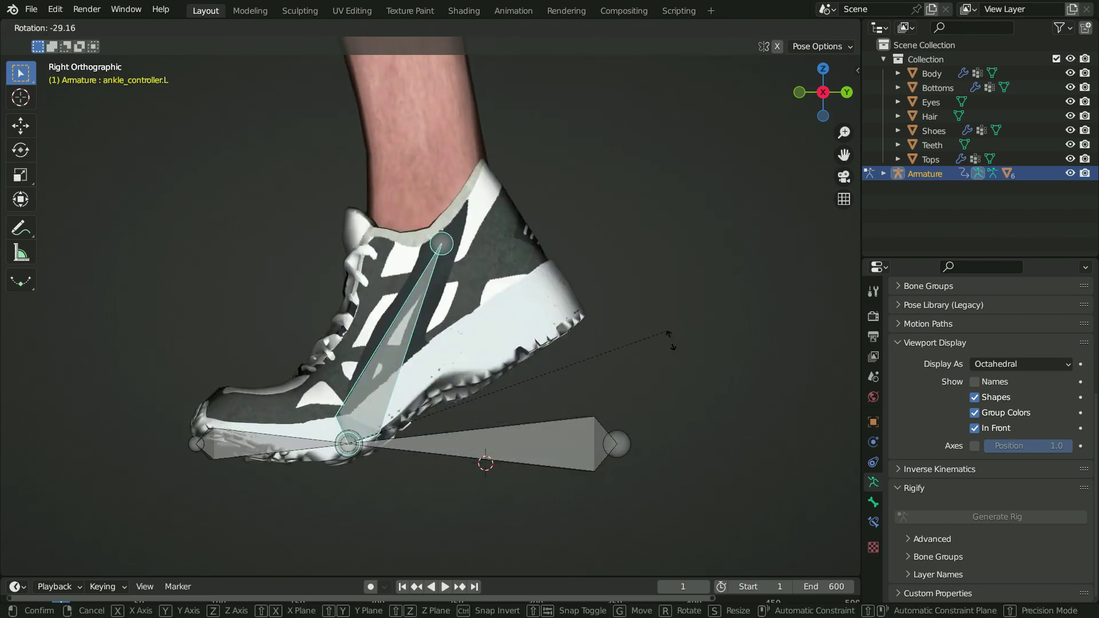
key("Escape")
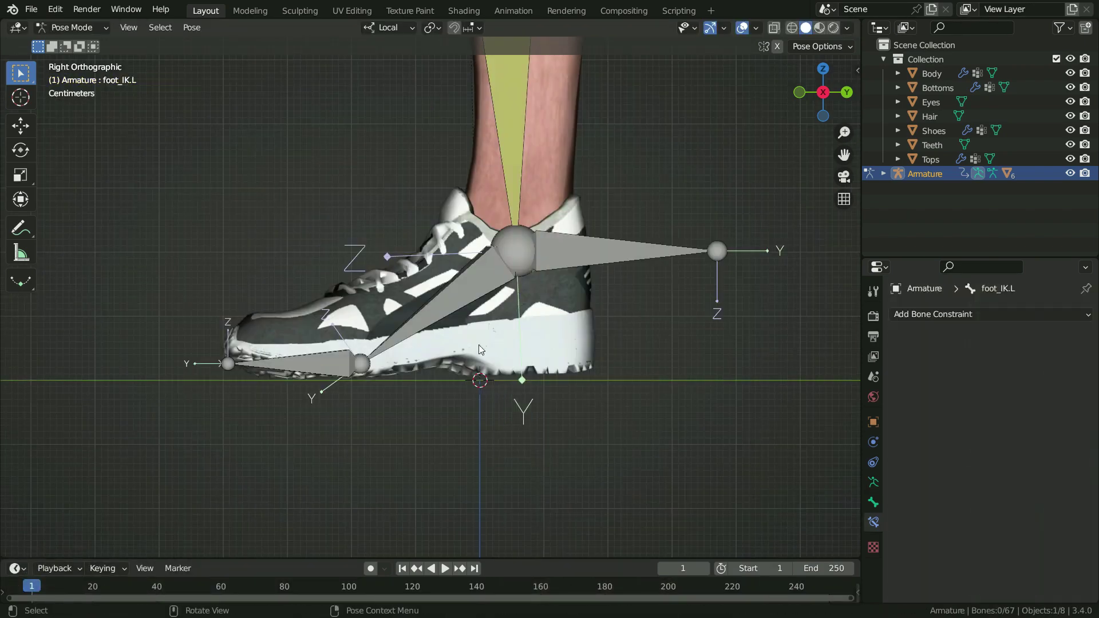
- Try rotating the foot.L and toe.L bones in turn to check how the shoe deforms
left_click(451, 286)
key("r")
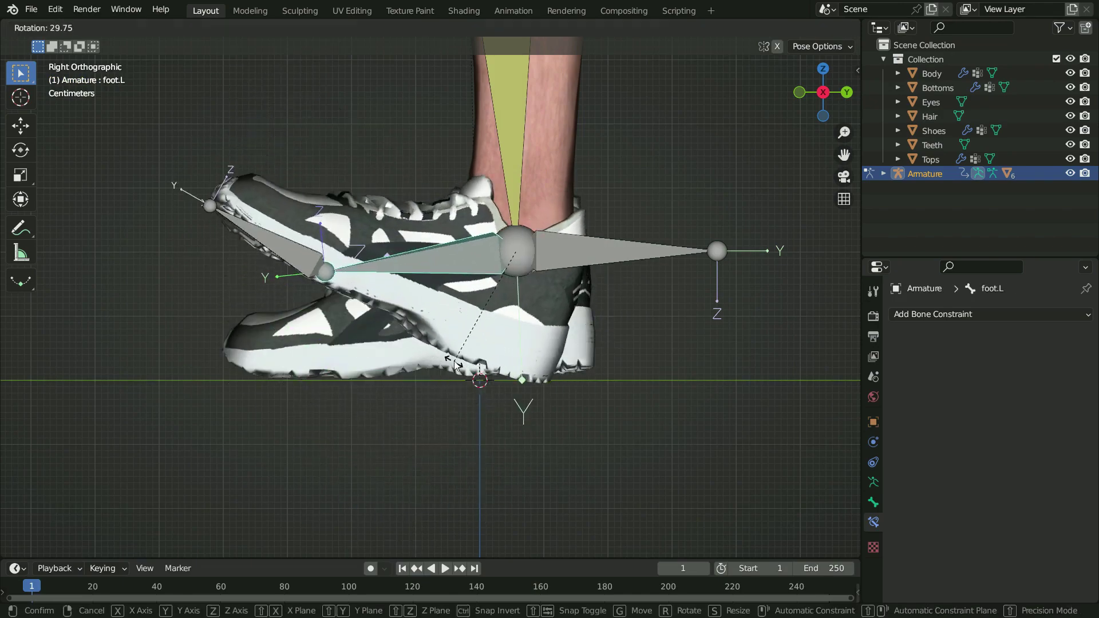
key("Escape")
left_click(307, 368)
key("r")
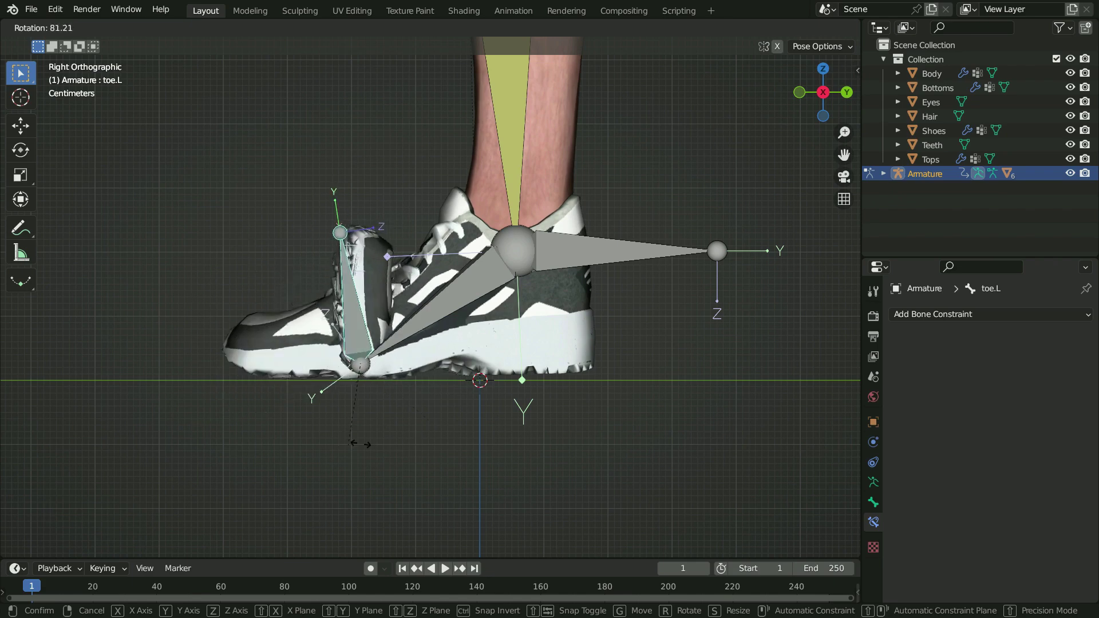
key("Escape")
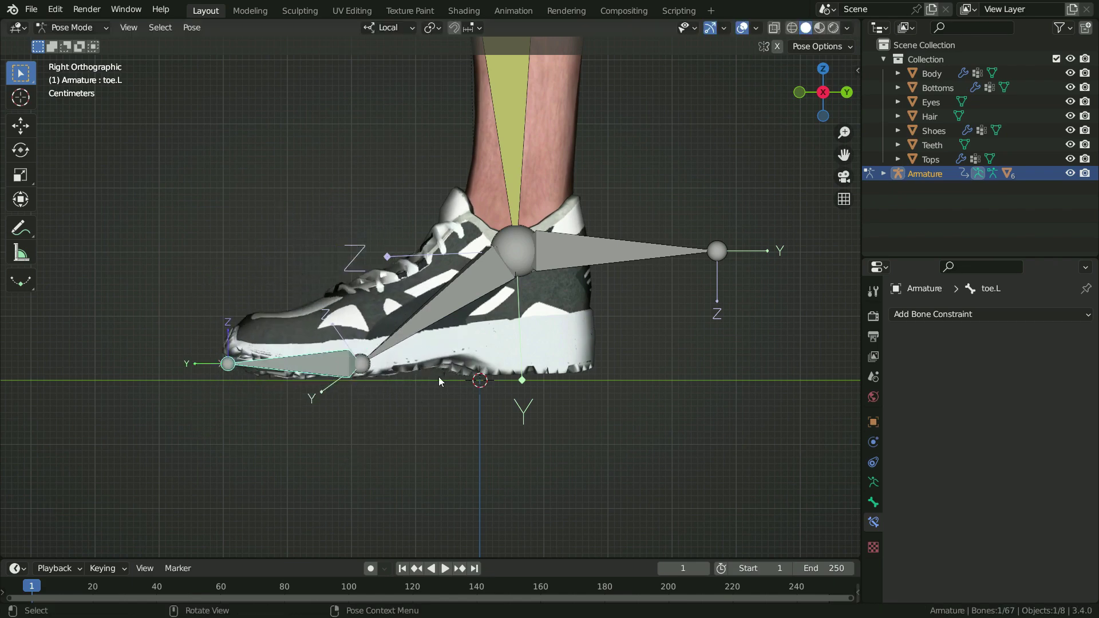
- In Edit Mode, duplicate the toe.L and foot.L bones and leave the copies in place
left_click(430, 452)
left_click(72, 27)
left_click(83, 58)
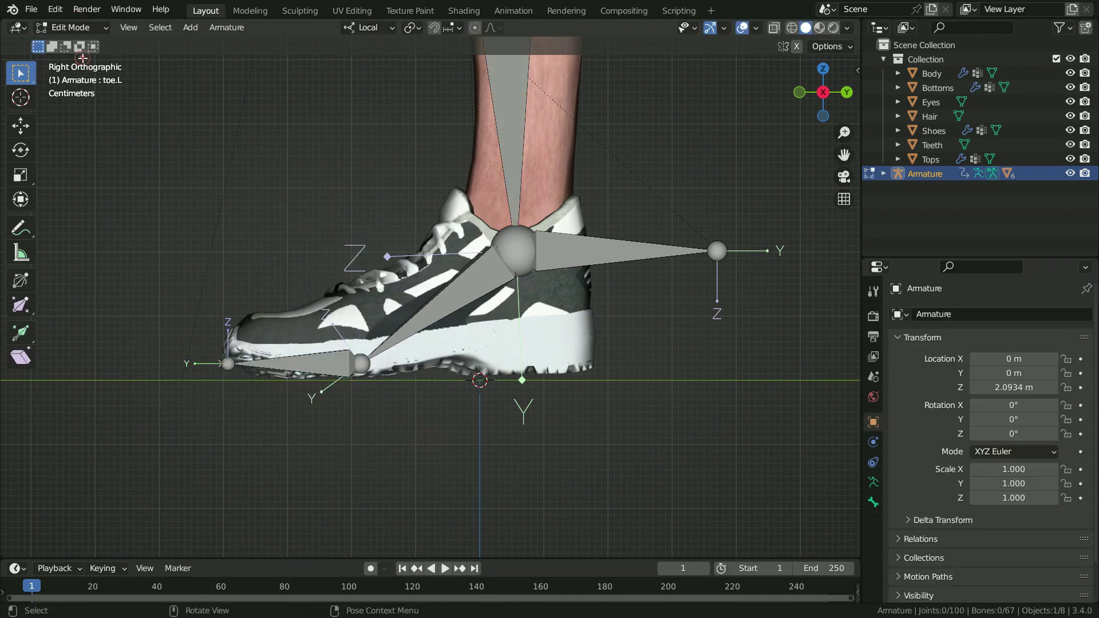
left_click(300, 364)
left_click(461, 304, "shift")
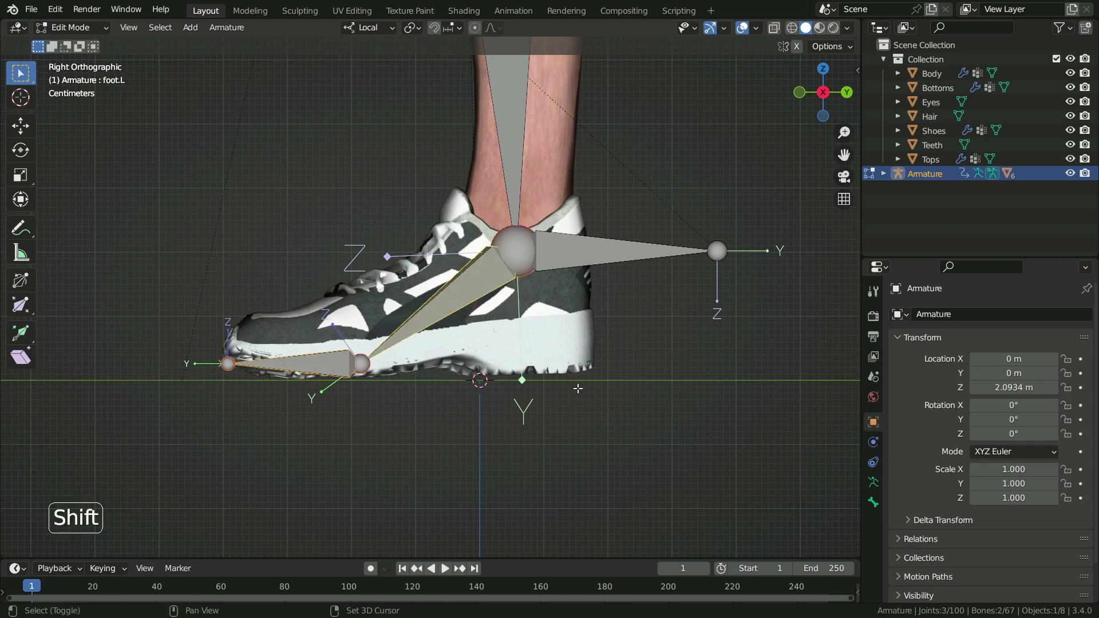
key("shift+d")
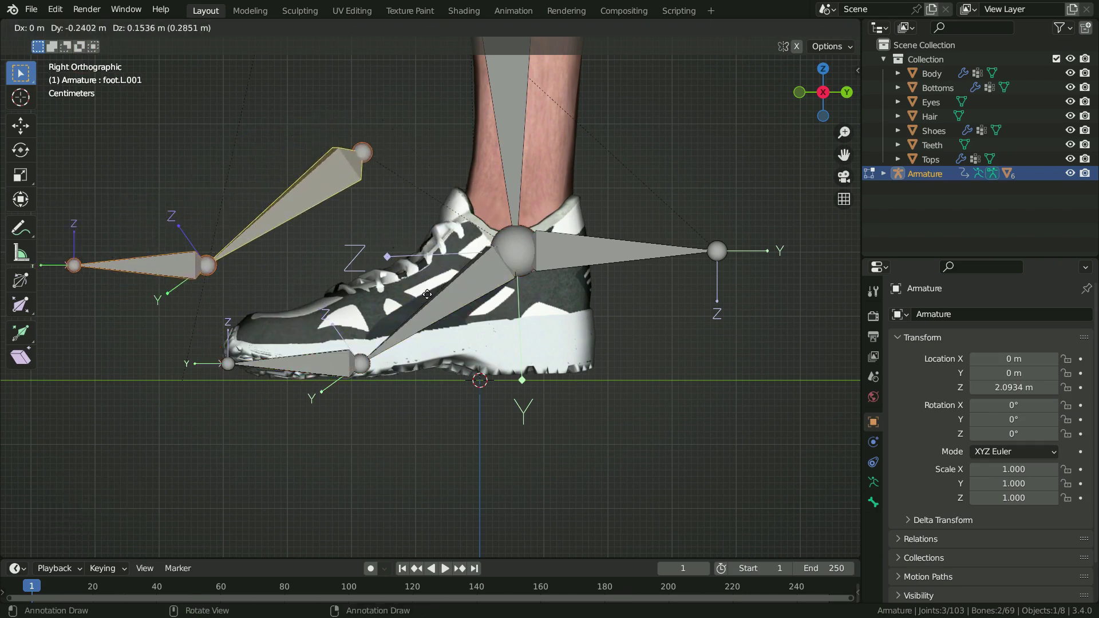
key("Escape")
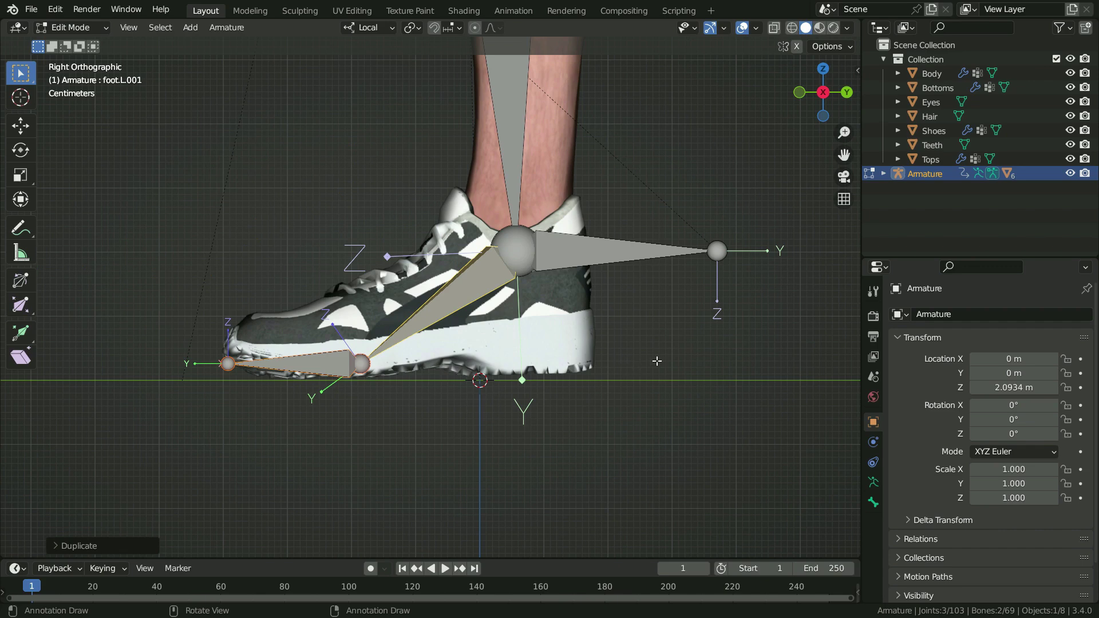
- Move the duplicated foot and toe bones to the second bone layer and show only that layer
key("m")
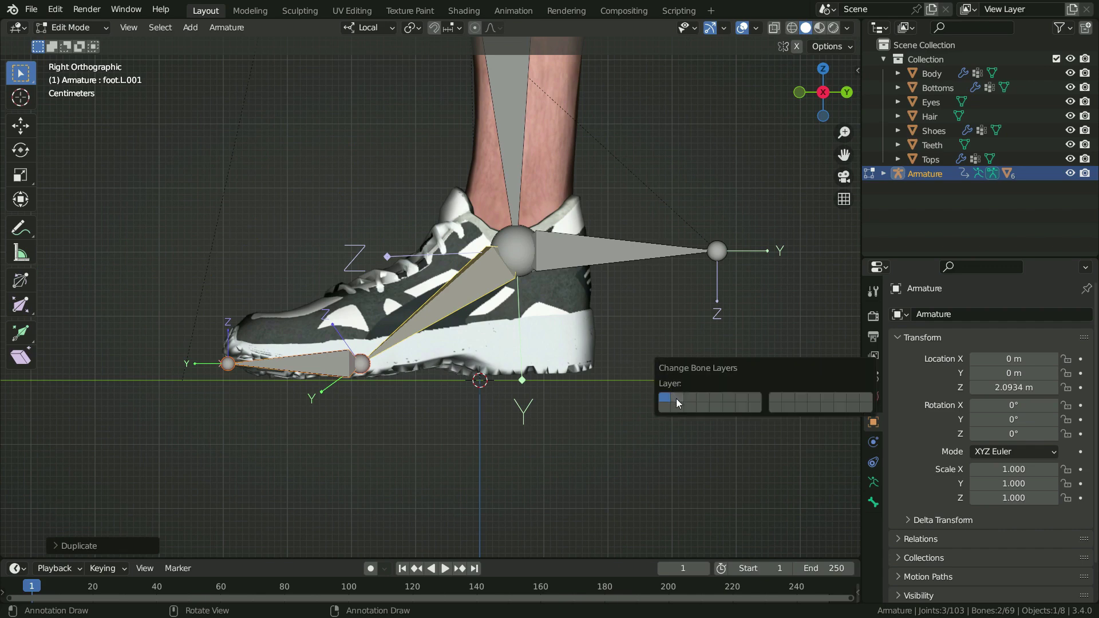
left_click(677, 399)
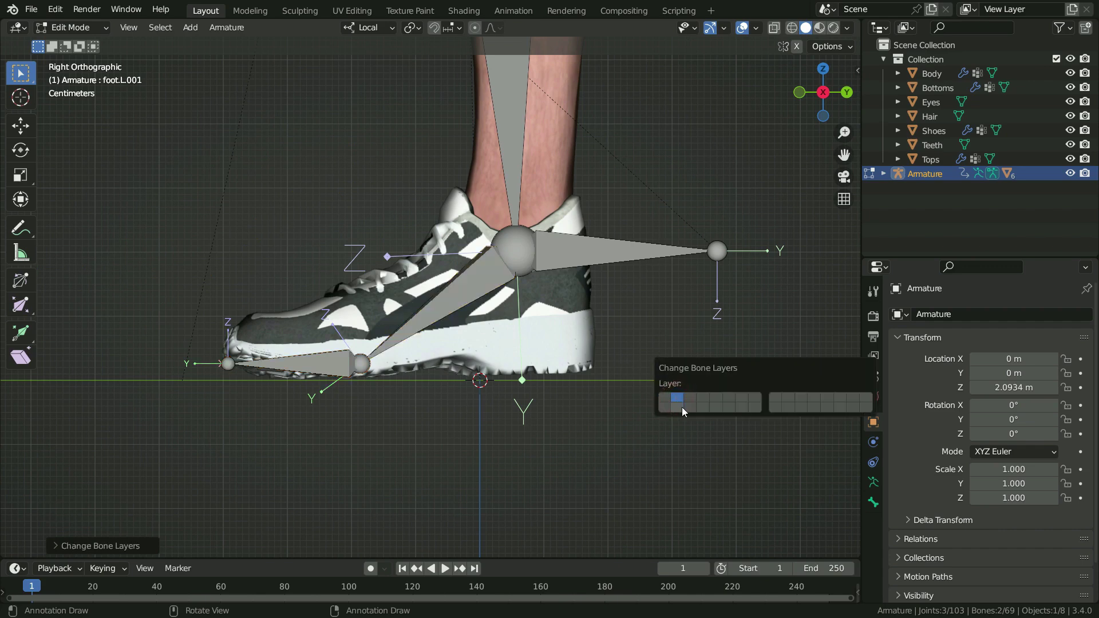
left_click(875, 484)
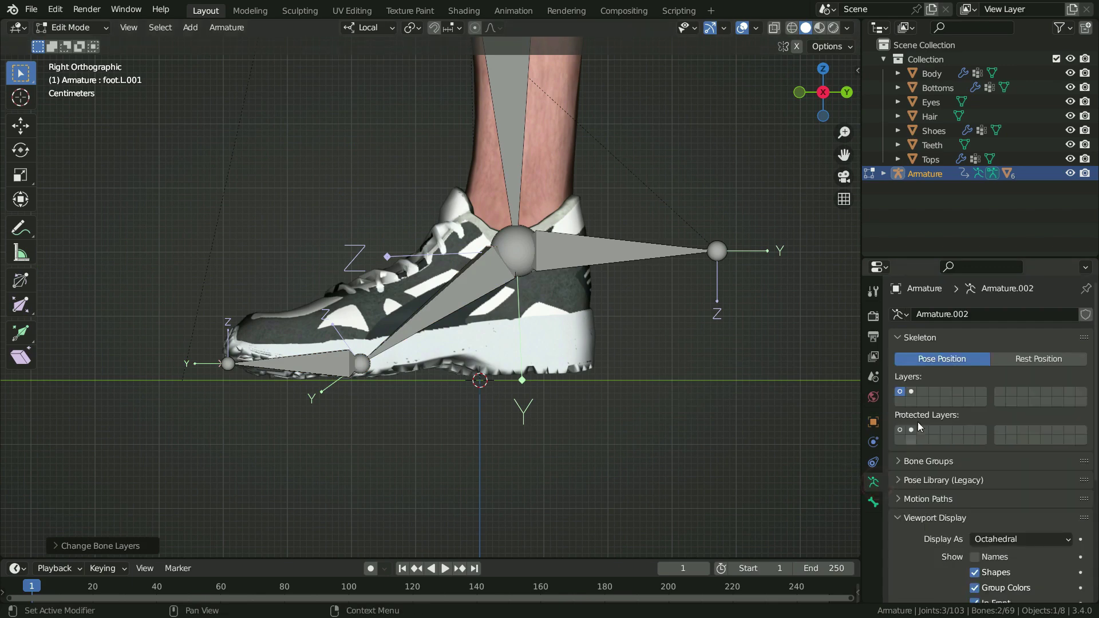
left_click(911, 391)
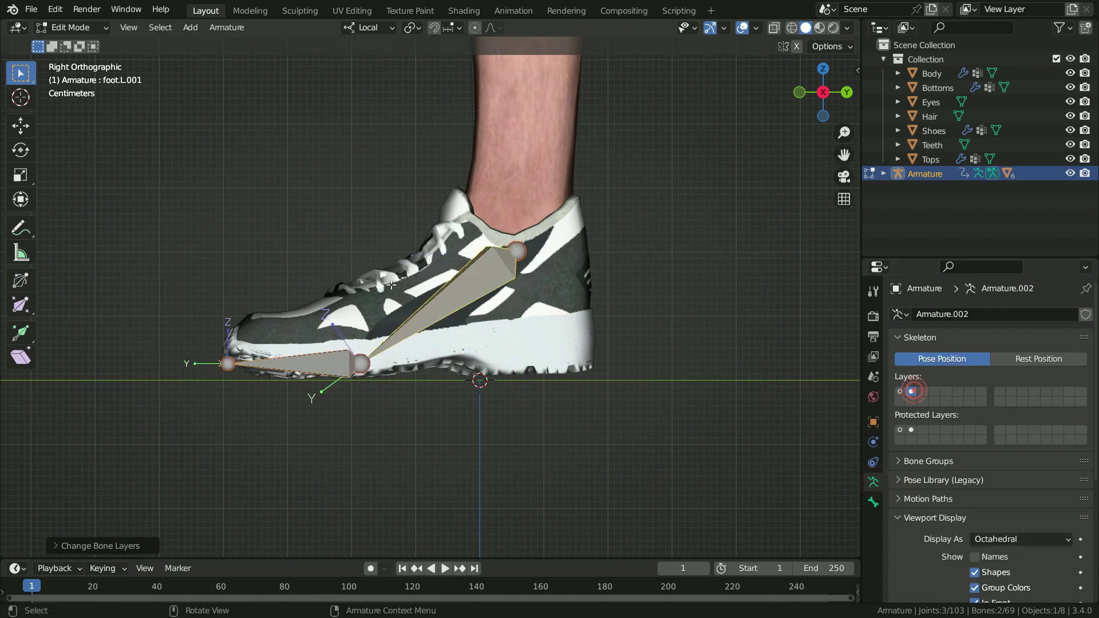
- Clear the parenting between the duplicated foot and toe bones, and test that each one moves independently
key("alt+p")
left_click(361, 207)
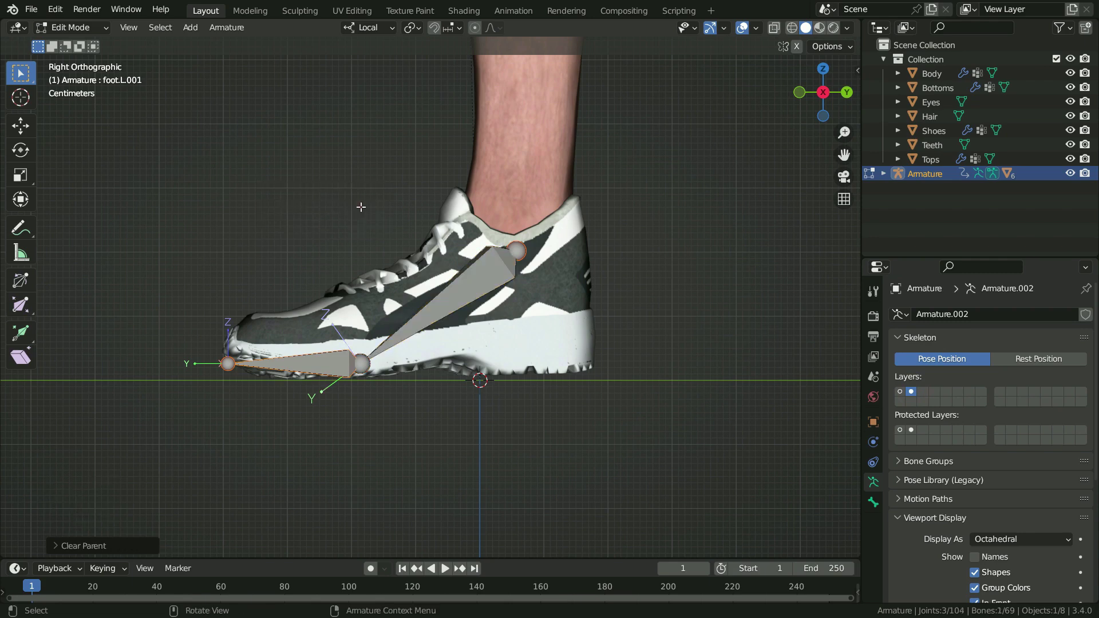
left_click(322, 364)
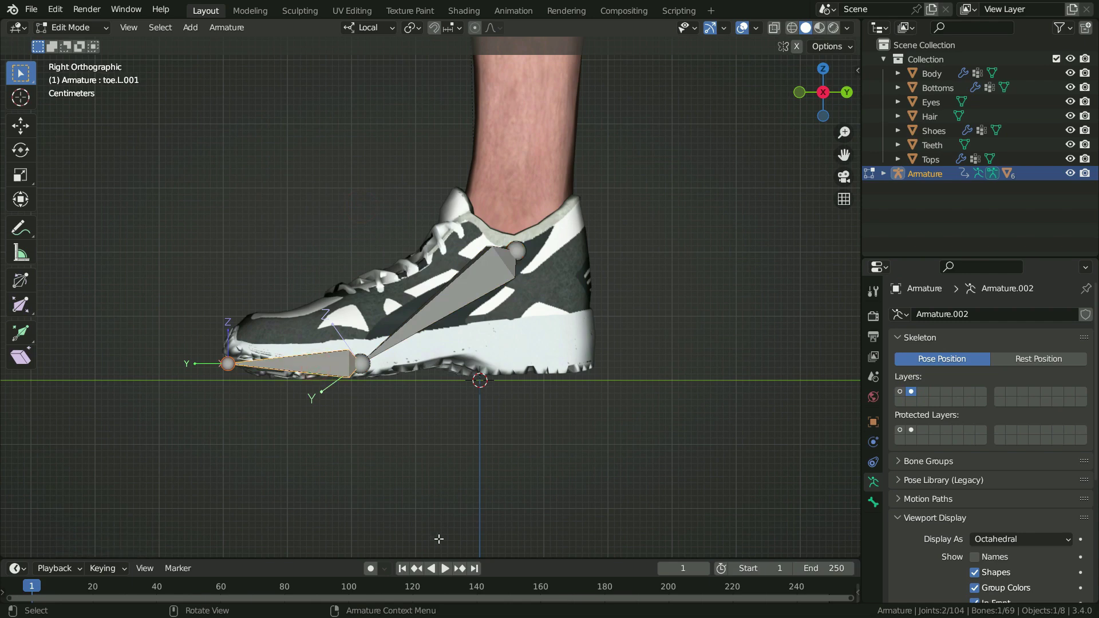
key("g")
right_click(460, 297)
left_click(460, 297)
key("g")
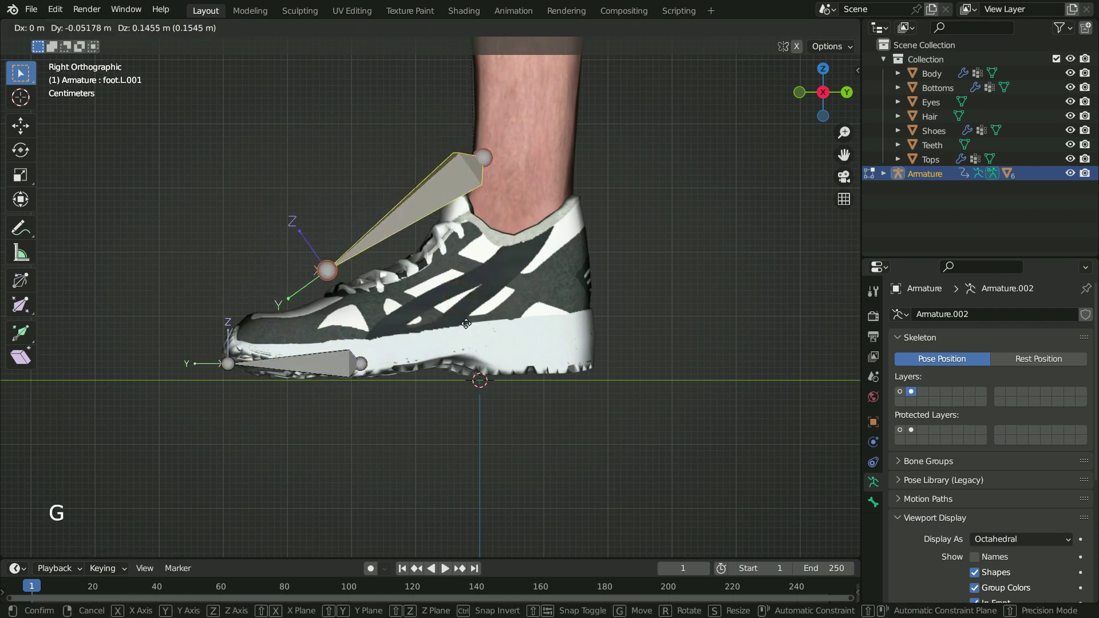
left_click(427, 370)
- Rename the duplicated foot bone as ankle_controller.L
key("F2")
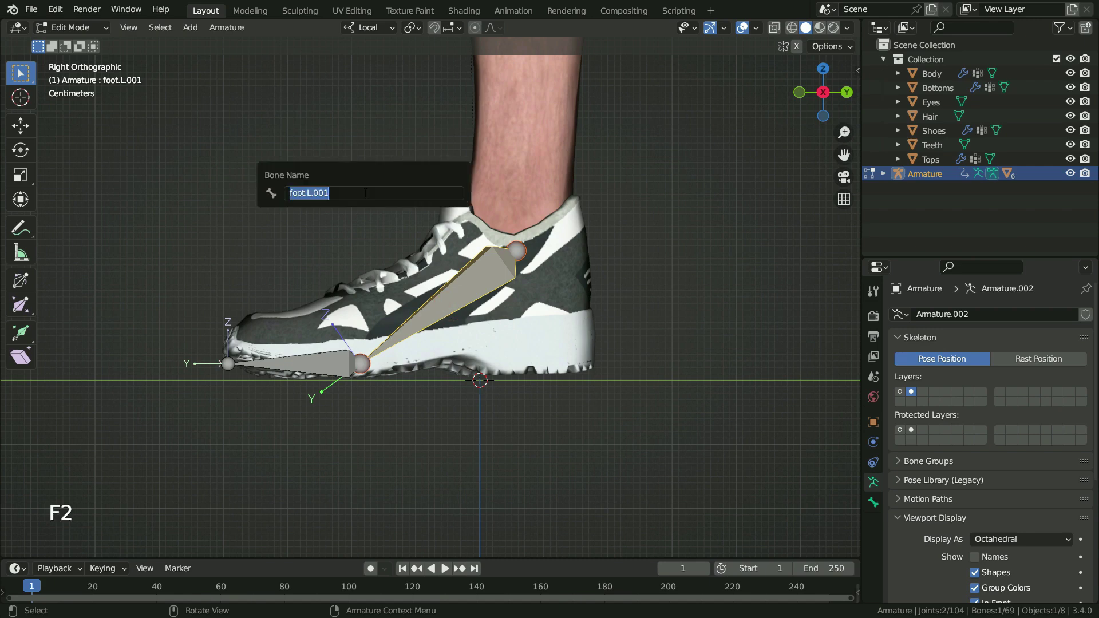
type("ankle_controller.L")
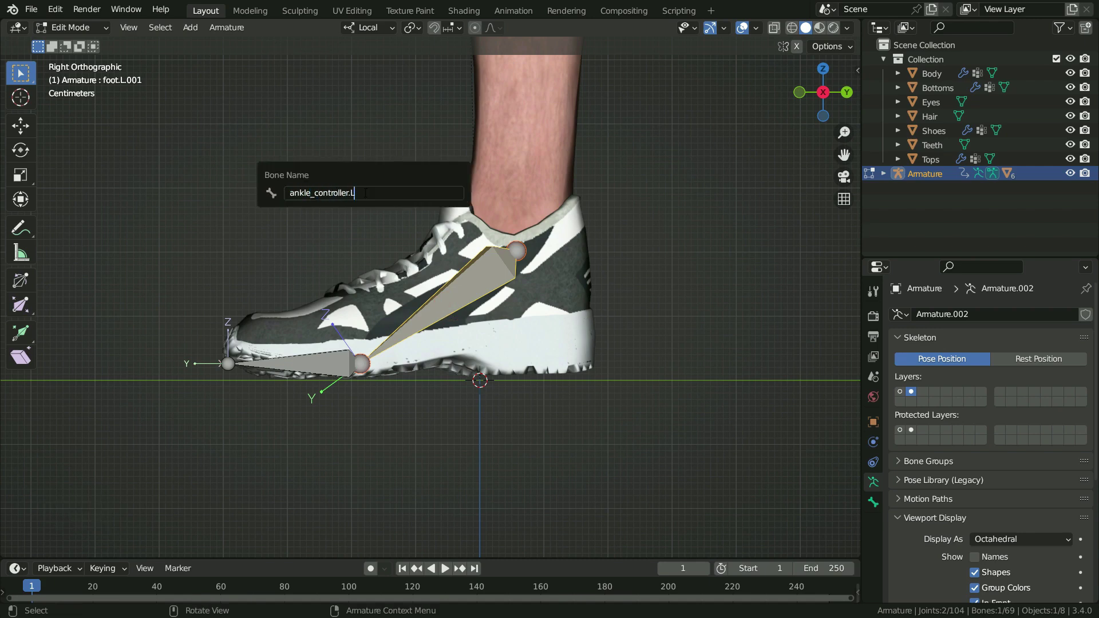
key("Return")
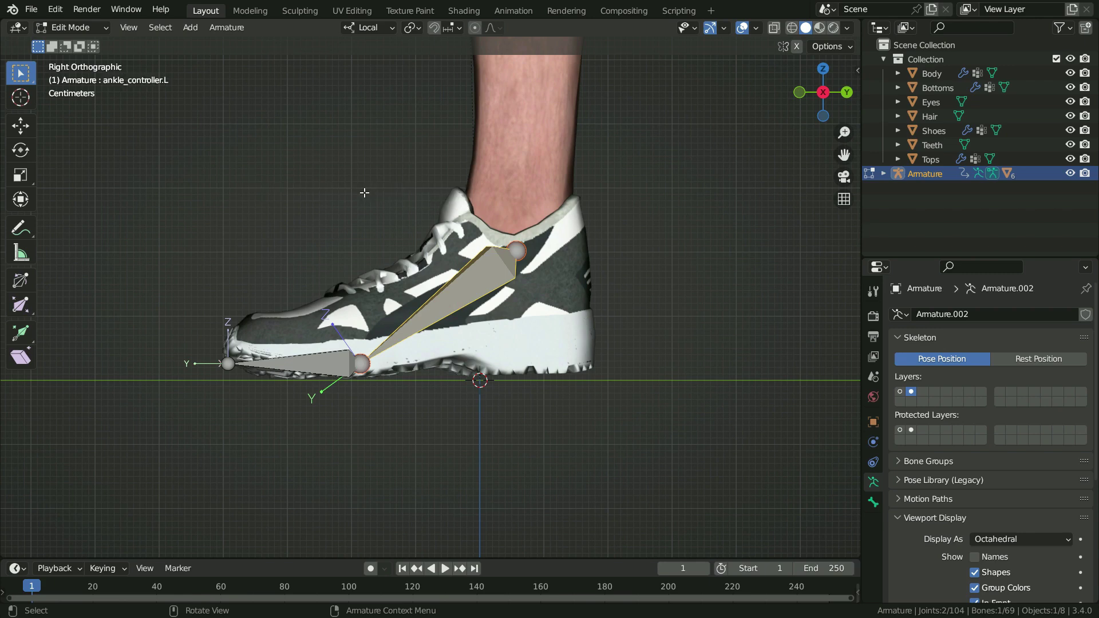
- Rename the duplicated toe bone as foot_controller.L
left_click(325, 366)
key("F2")
type("fo")
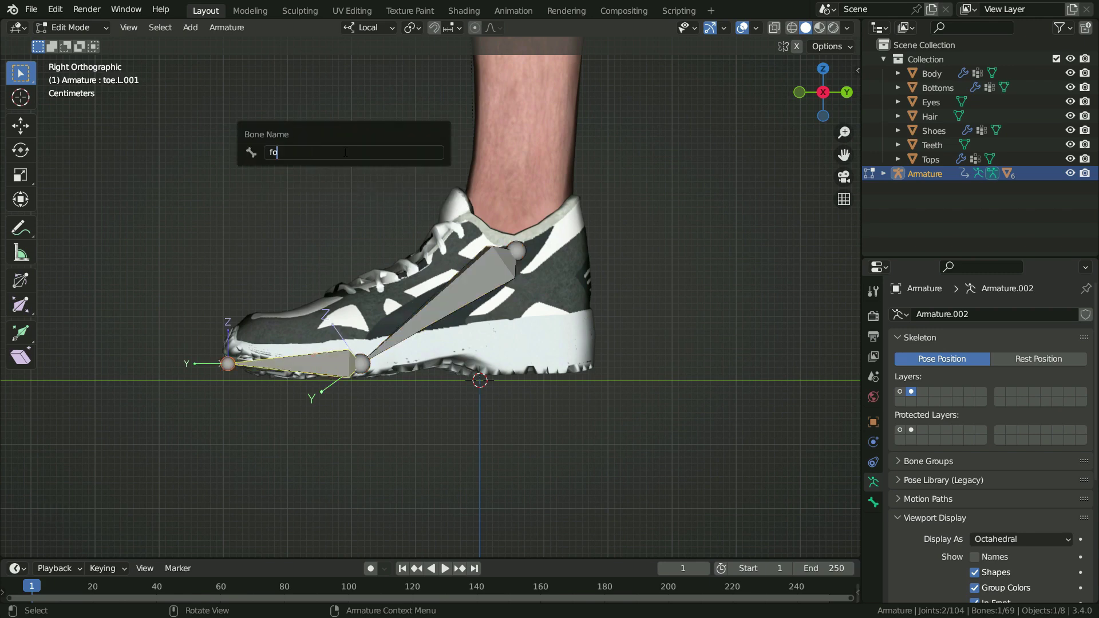
type("ot_controller.L")
key("Return")
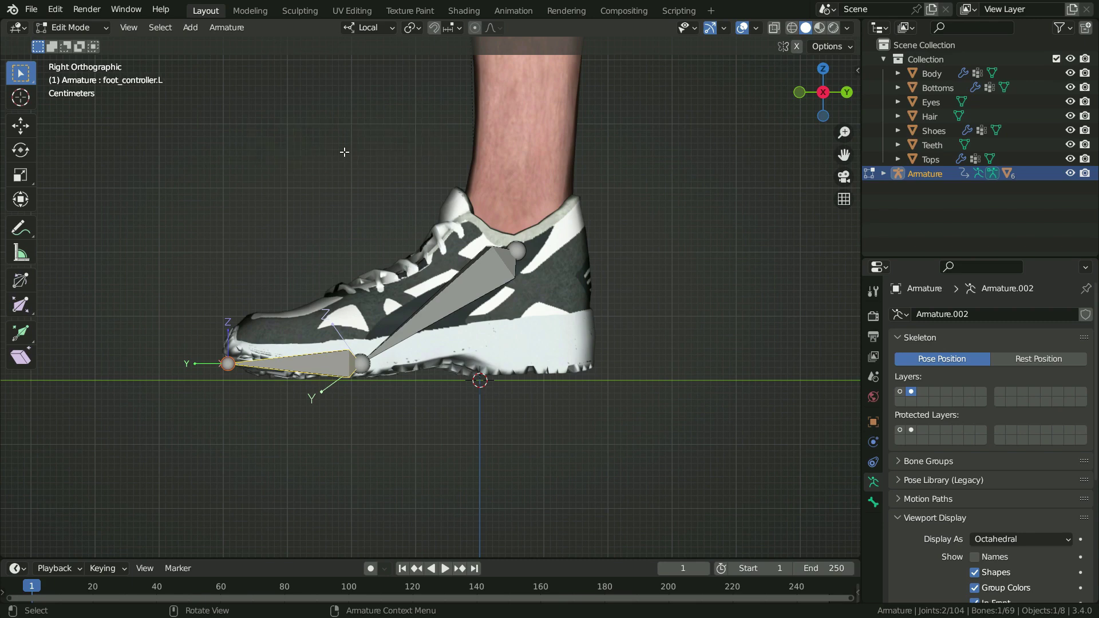
- Duplicate foot_controller.L and move the copy about 0.365 m backward along its normal Y axis to the heel
key("ctrl+KP_7")
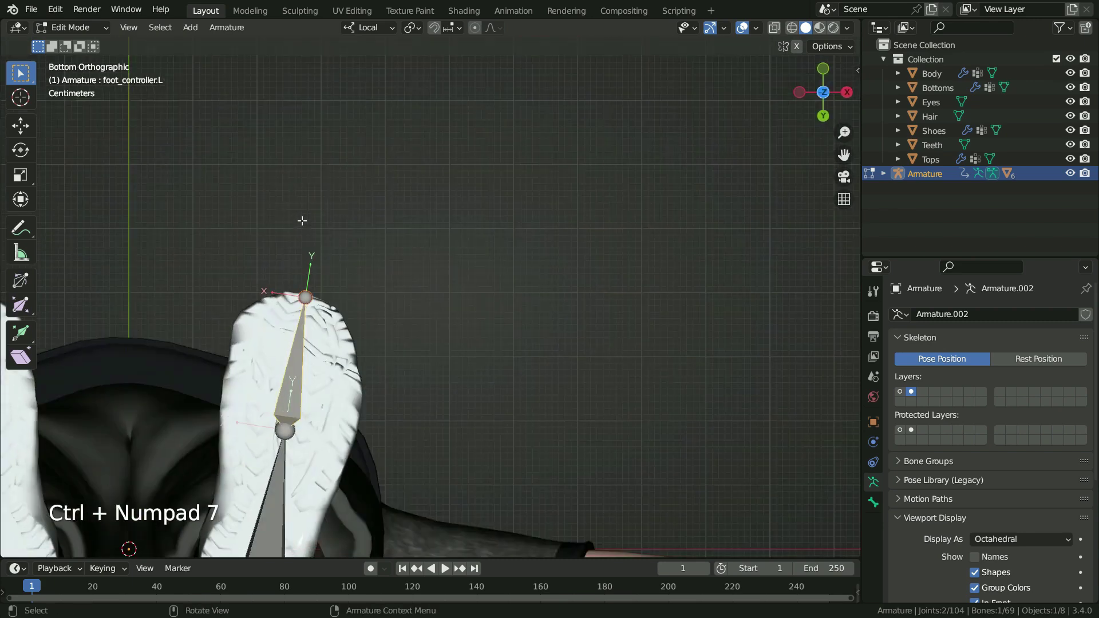
middle_click_drag(280, 351, 424, 169, "shift")
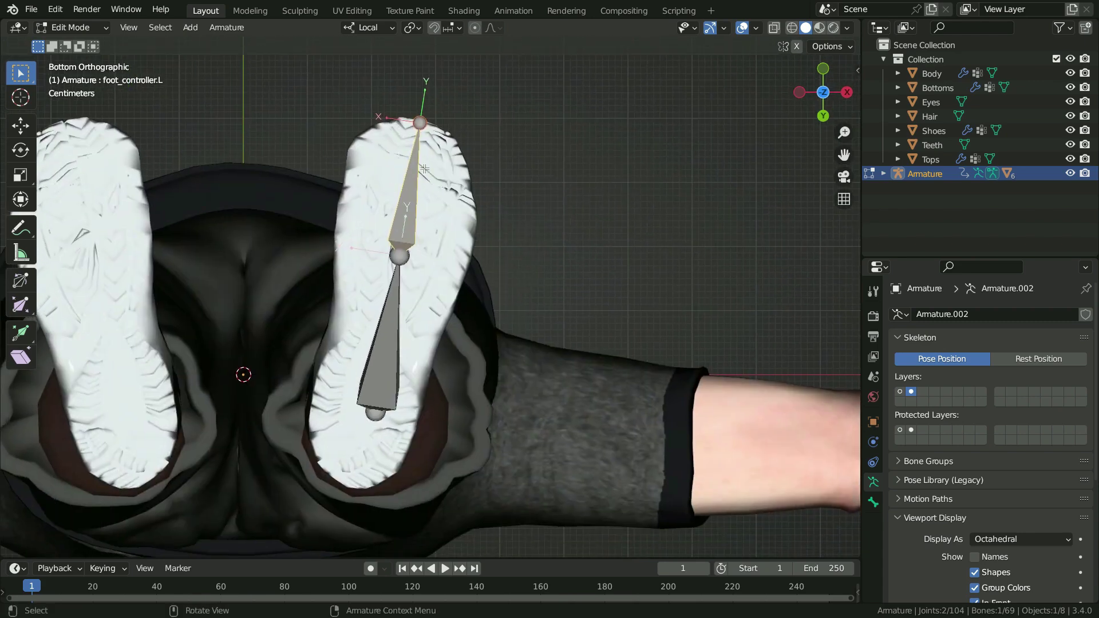
key("shift+d")
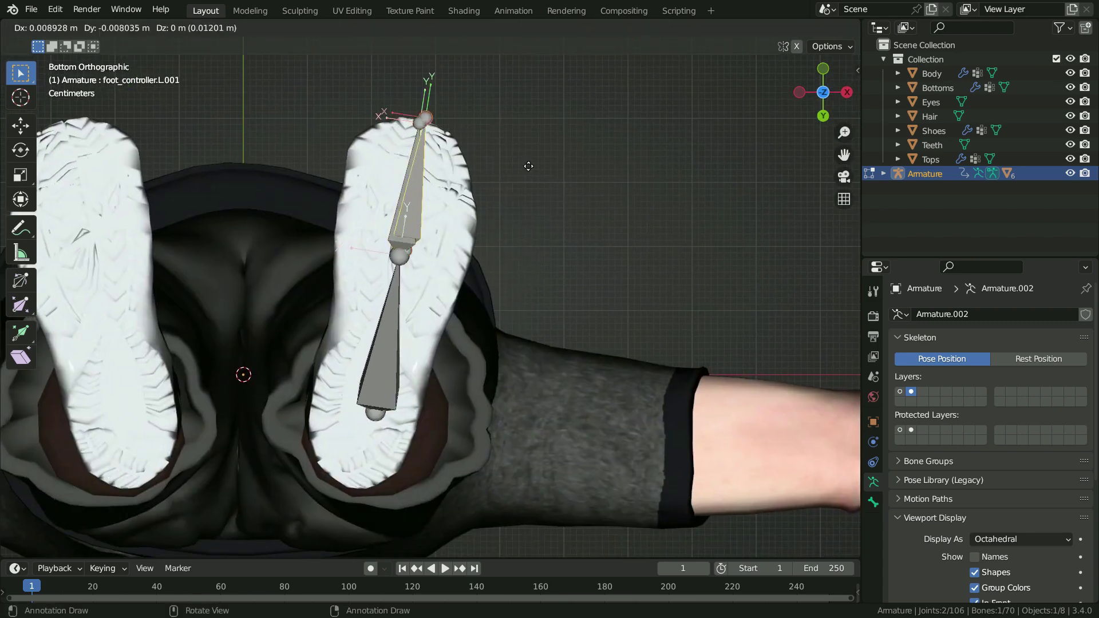
right_click(540, 172)
left_click(372, 28)
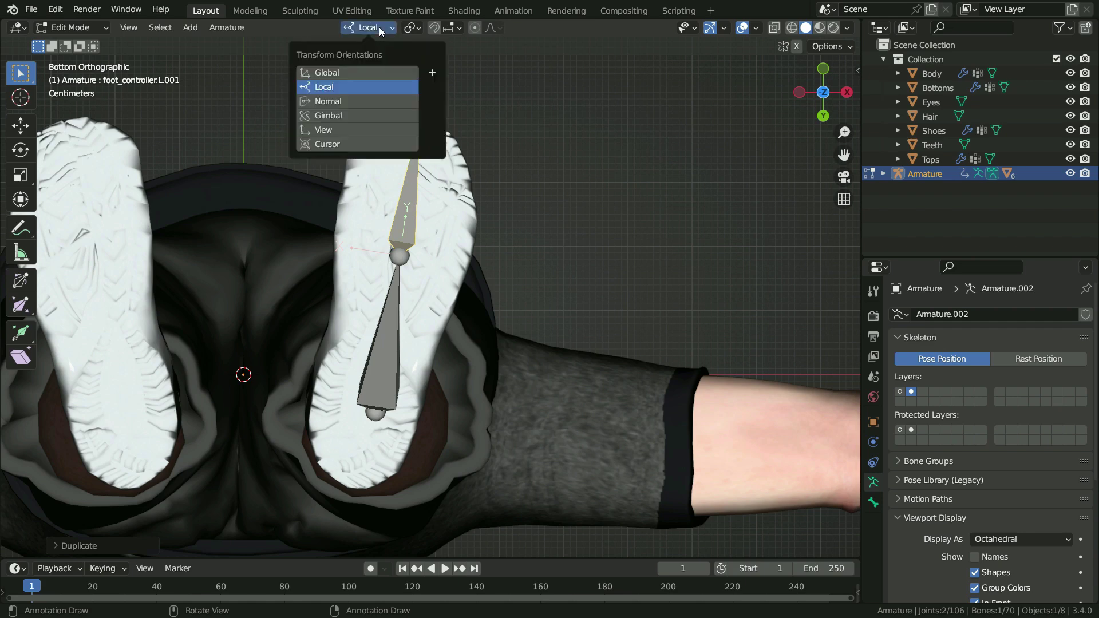
left_click(342, 100)
key("g")
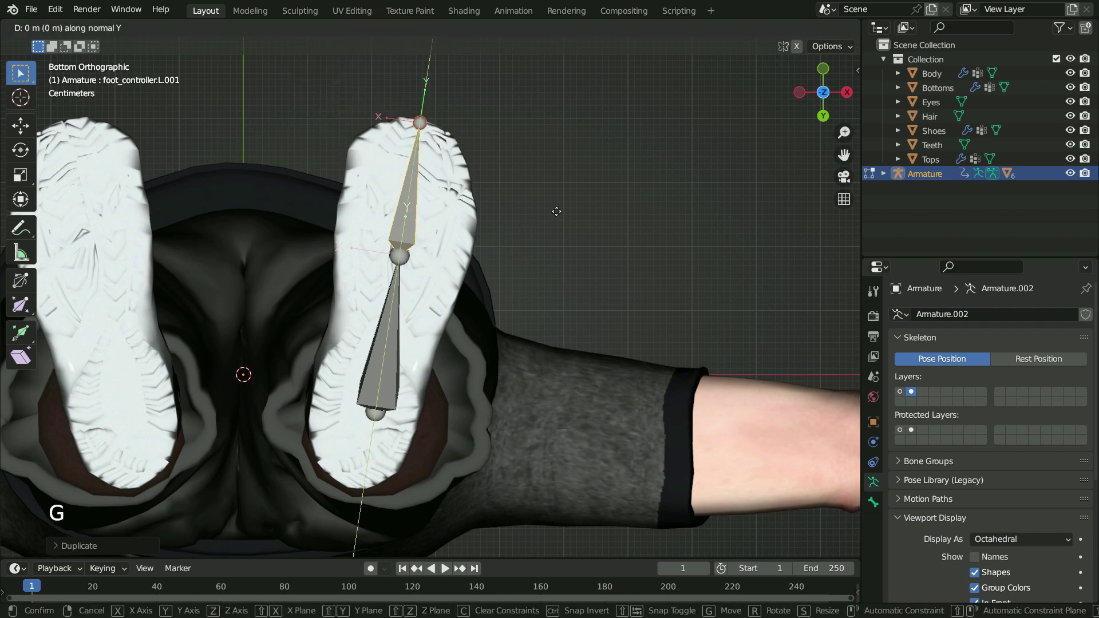
key("y")
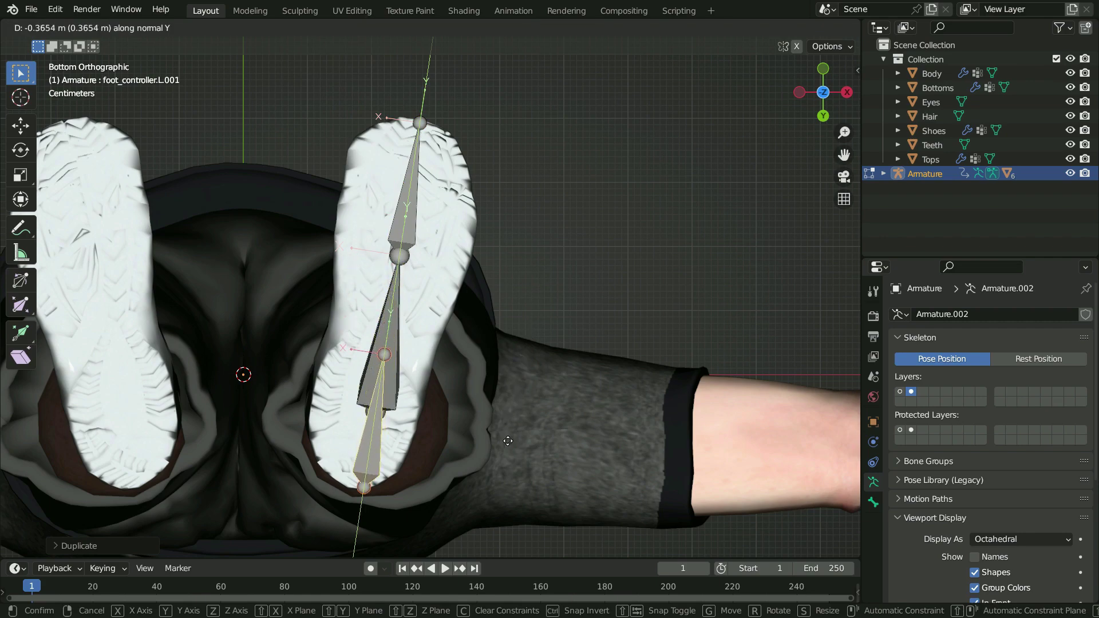
left_click(508, 440)
- In side view, fine-tune the copied bone along its normal Y axis so its head meets the back edge of the shoe's heel
key("KP_3")
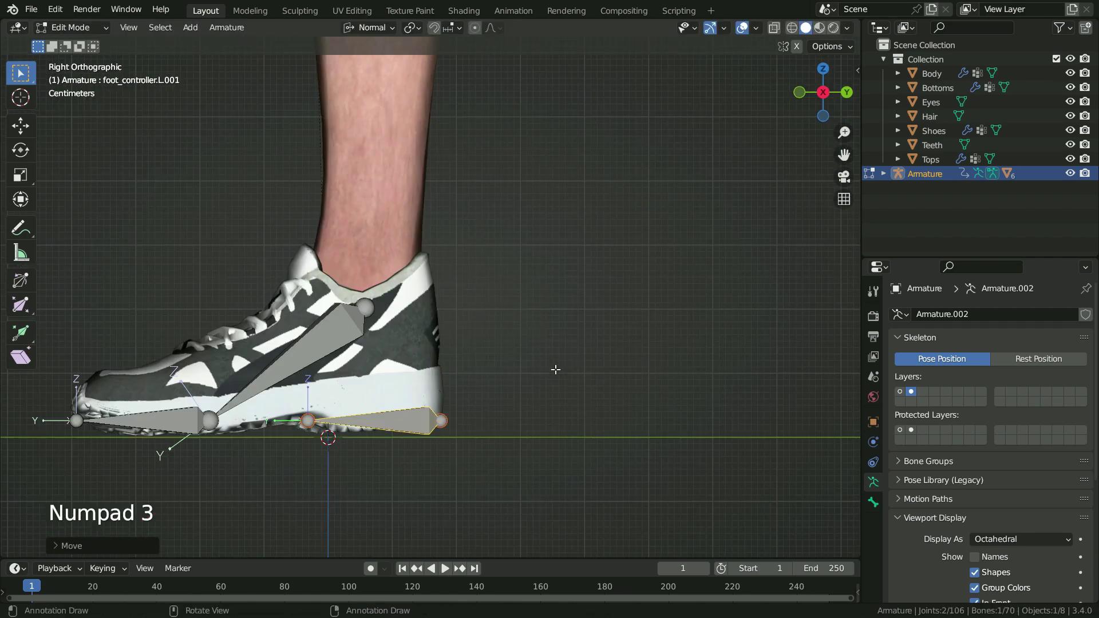
scroll(323, 429, "up", 4)
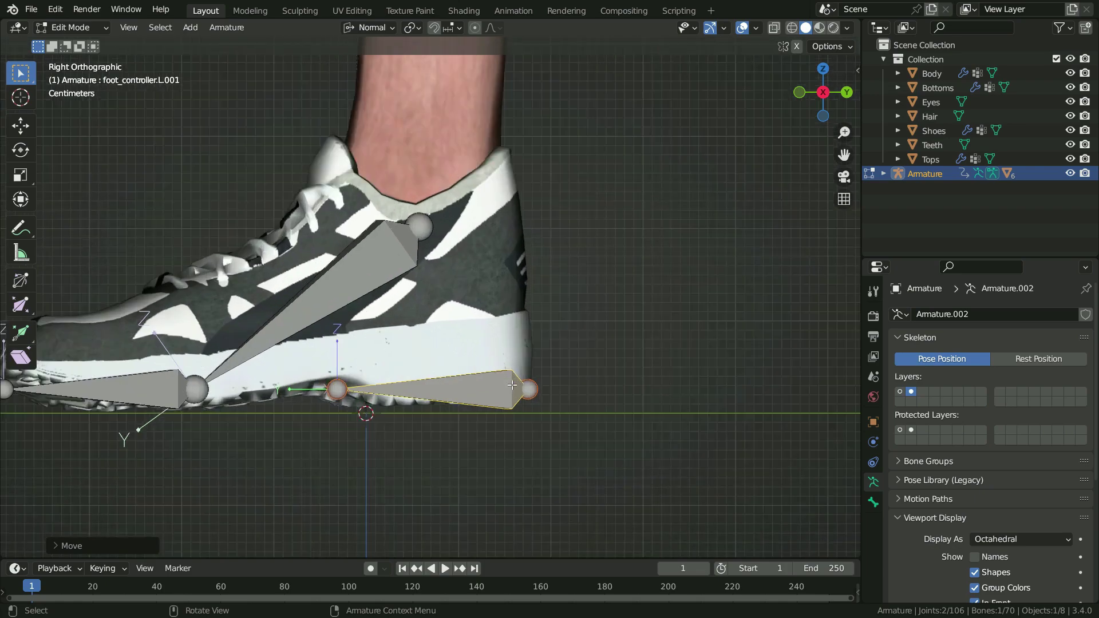
key("g")
key("y")
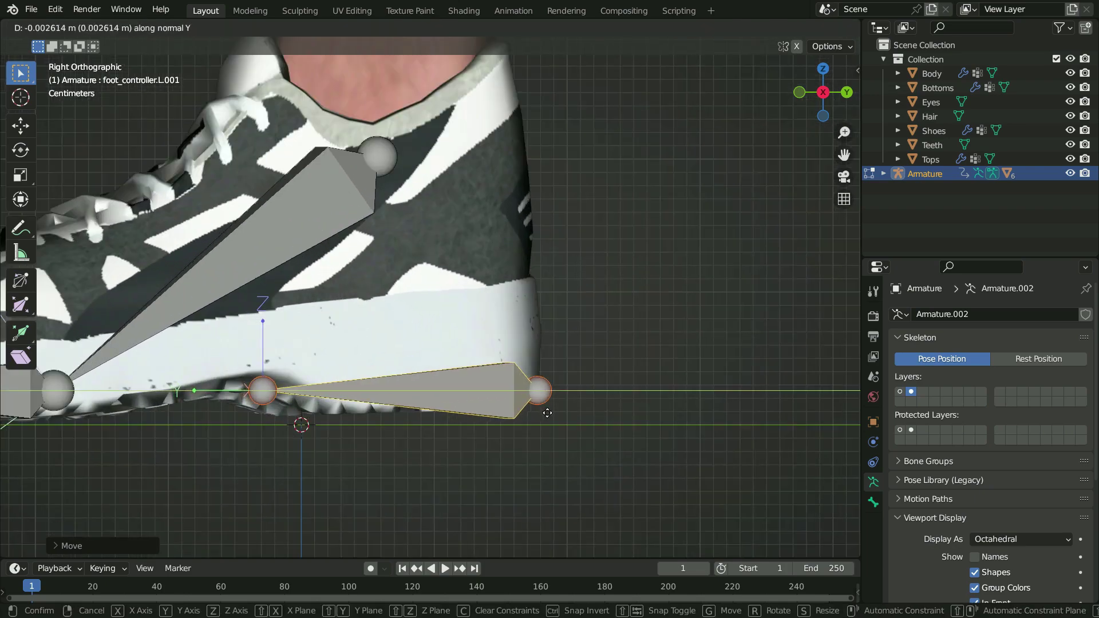
left_click(590, 403)
scroll(590, 402, "down", 2)
scroll(590, 403, "down", 2)
scroll(616, 252, "up", 2)
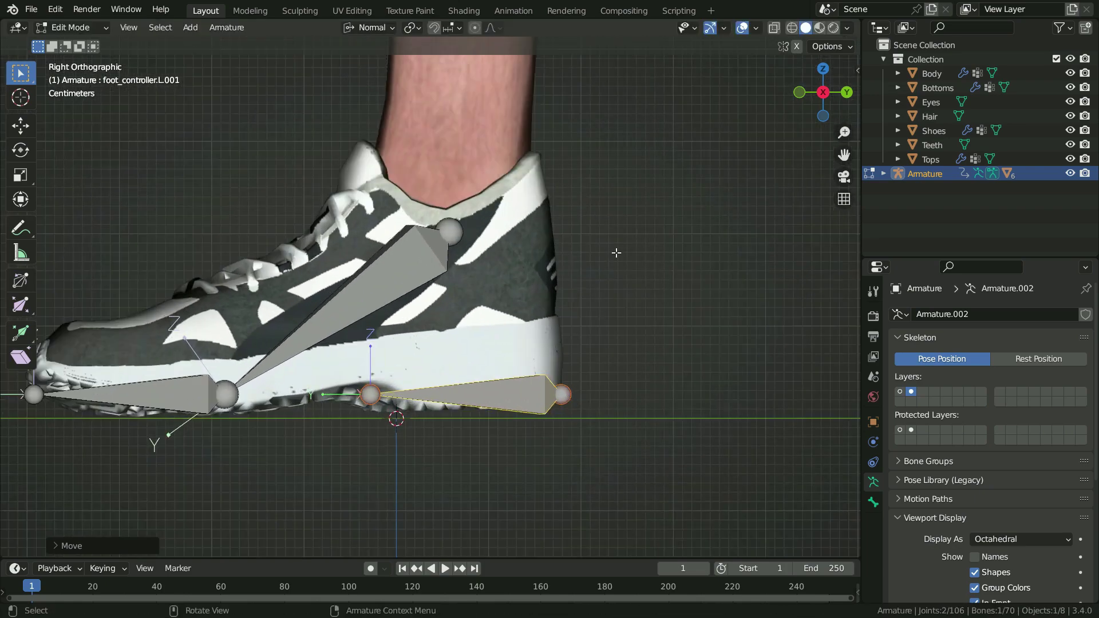
- Rename the copied bone at the heel as heel_controller.L
key("F2")
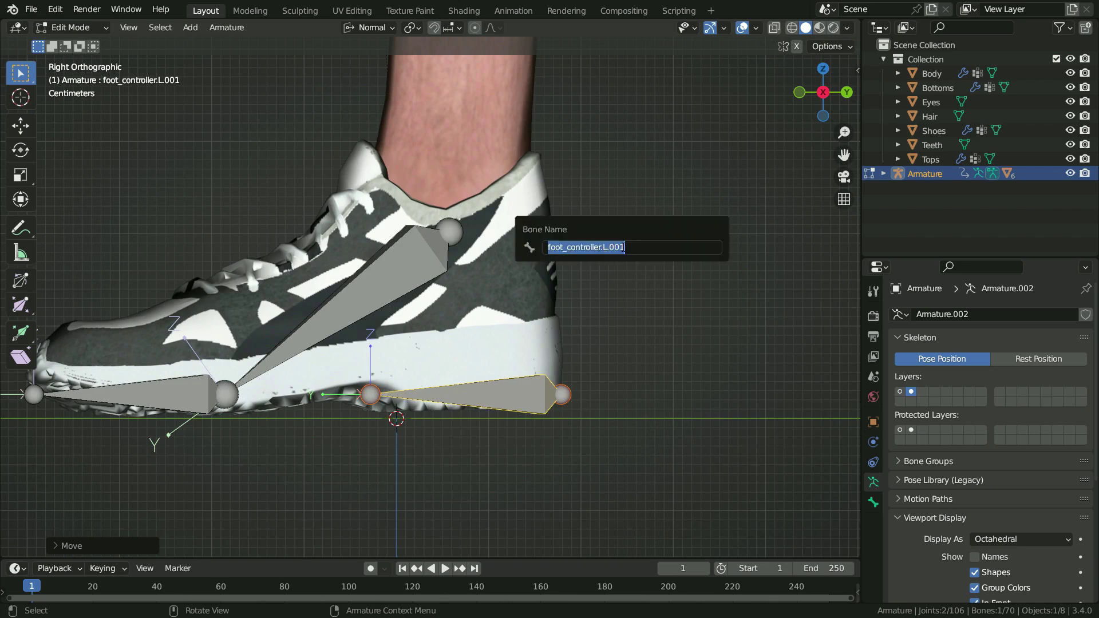
type("heel_con")
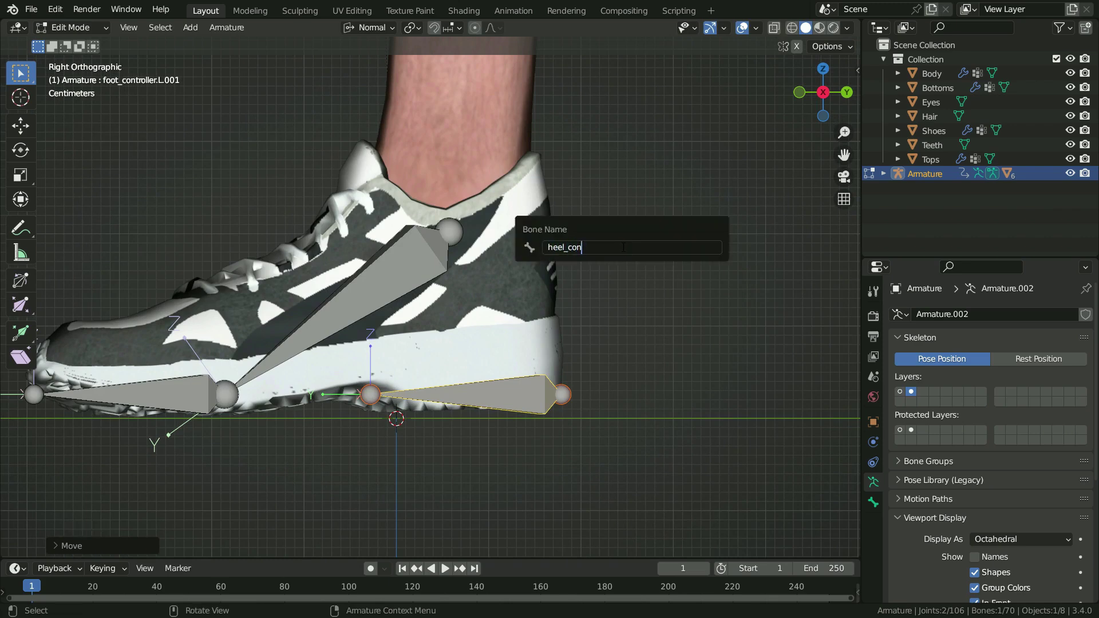
type("troller.L")
key("Return")
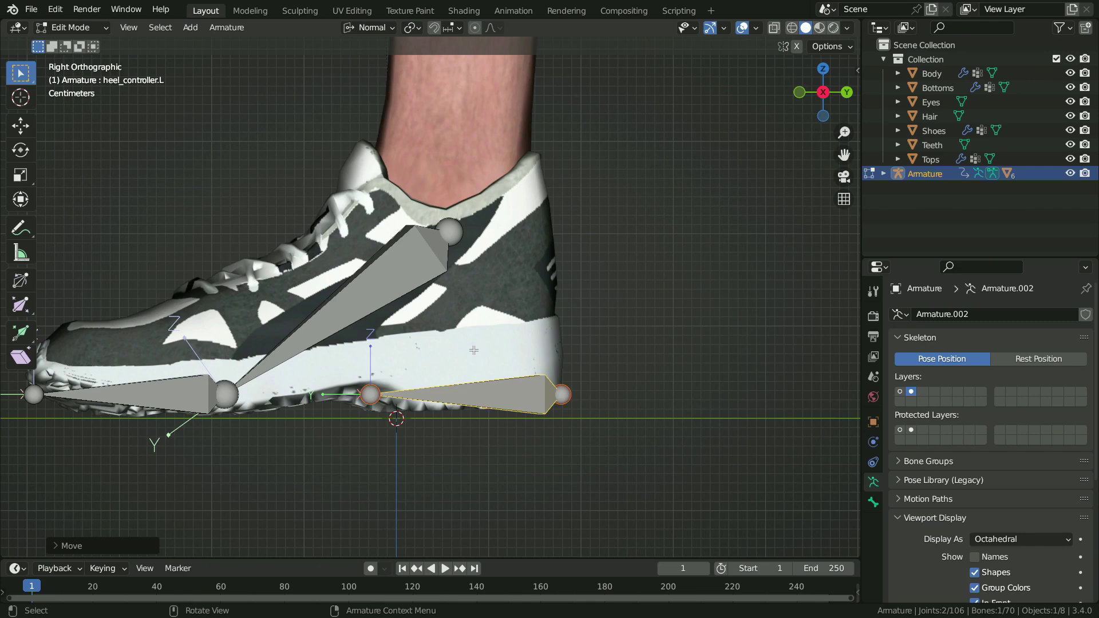
- Extend the tail of heel_controller.L along its normal Y axis to the ball of the foot, making the bone about 0.37 m long
left_click(380, 402)
key("g")
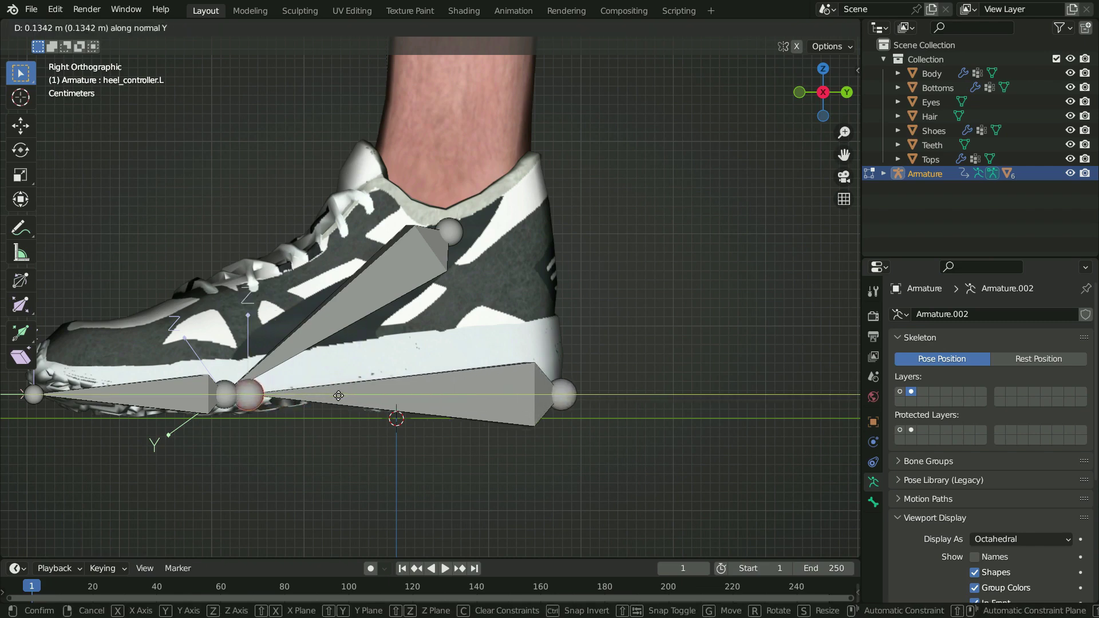
left_click(318, 400)
- Turn off Deform for ankle_controller.L, foot_controller.L and heel_controller.L
middle_click_drag(469, 363, 537, 386, "shift")
left_click(472, 303)
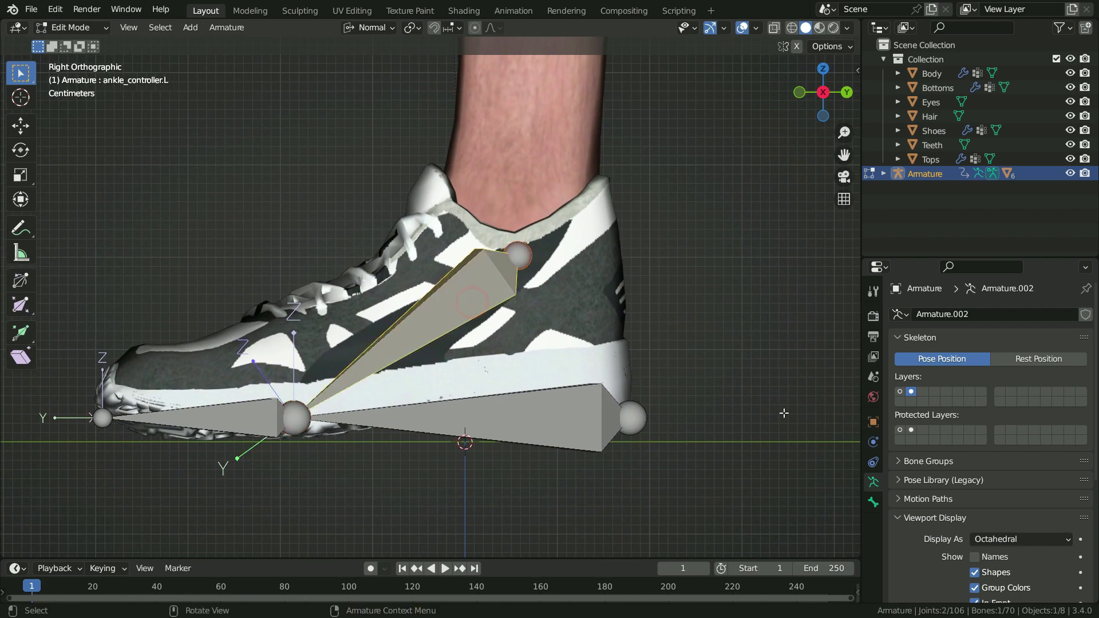
left_click(872, 502)
left_click(909, 531)
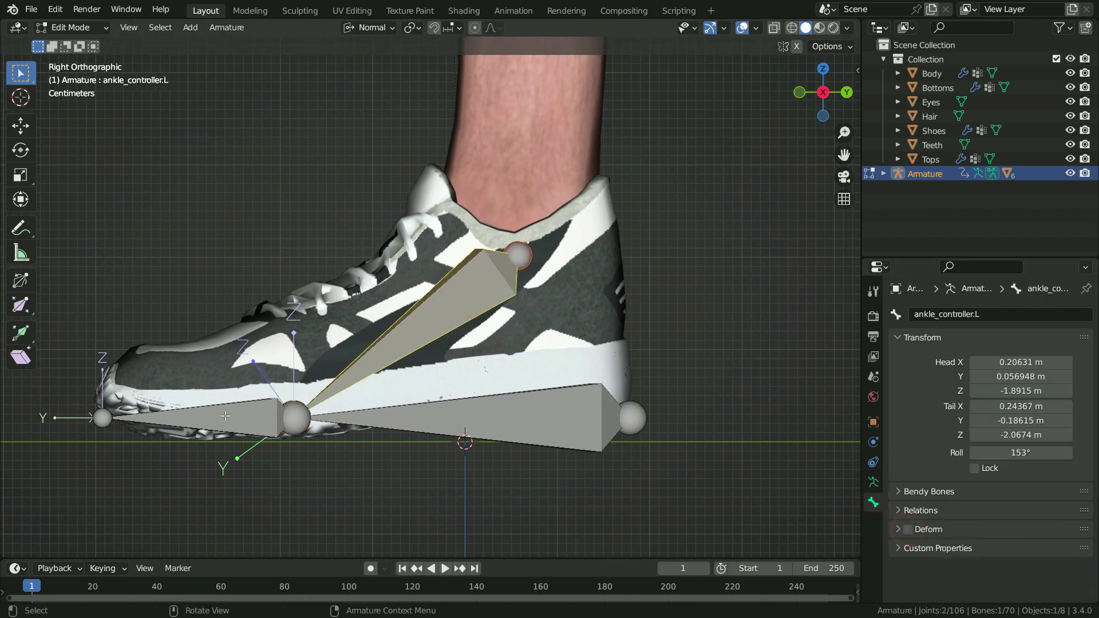
left_click(226, 416)
left_click(911, 530)
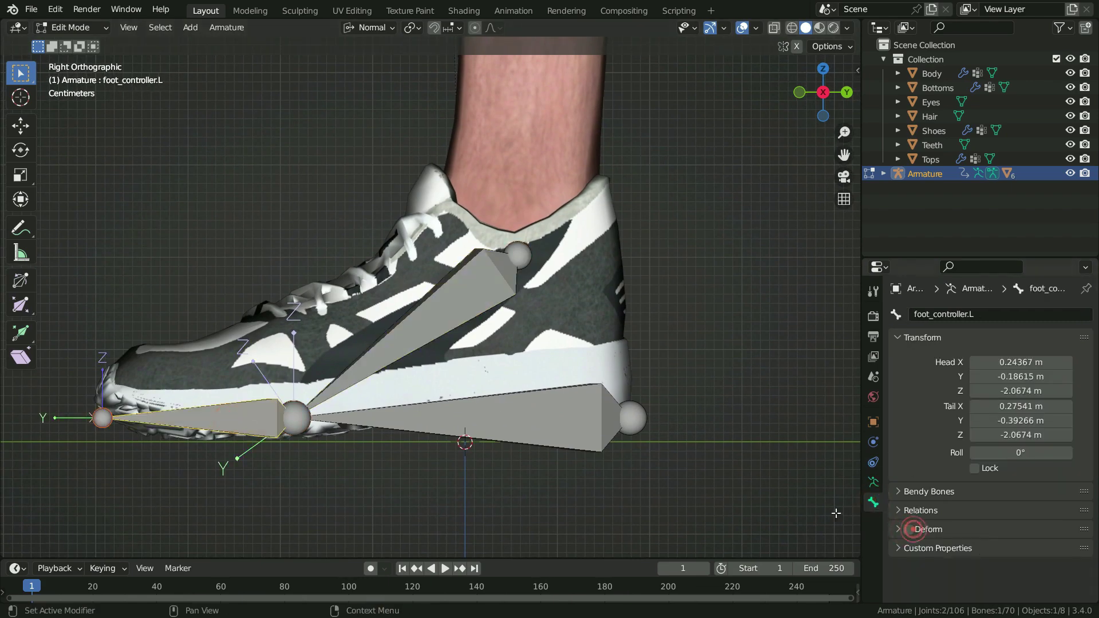
left_click(545, 432)
left_click(908, 530)
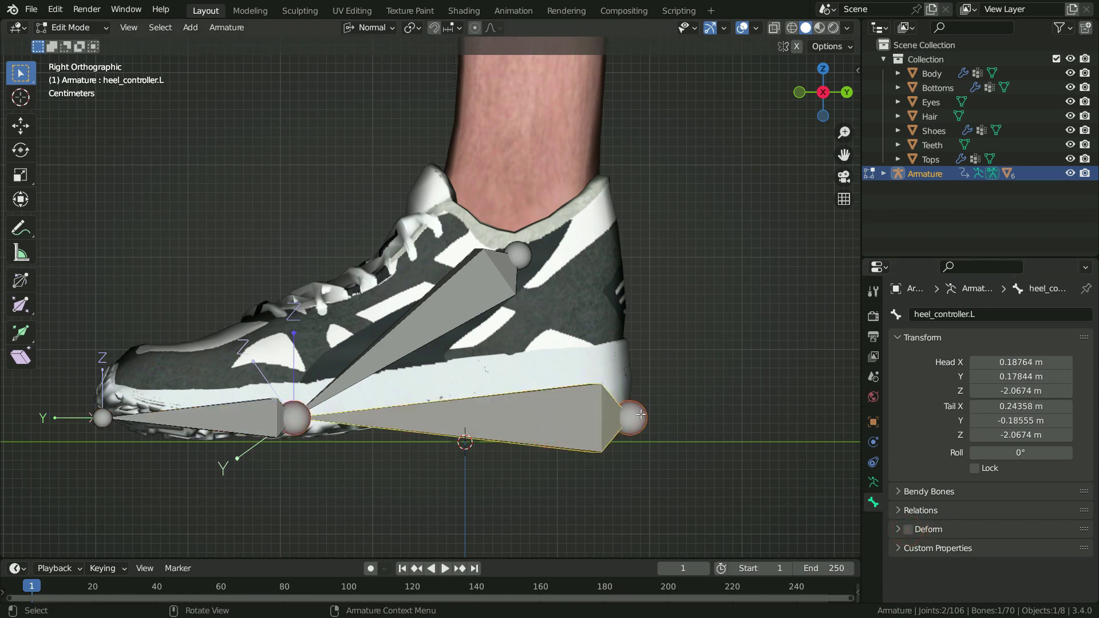
- Set the transform orientation to Global and switch the direction of the ankle_controller.L and foot_controller.L bones
left_click(382, 29)
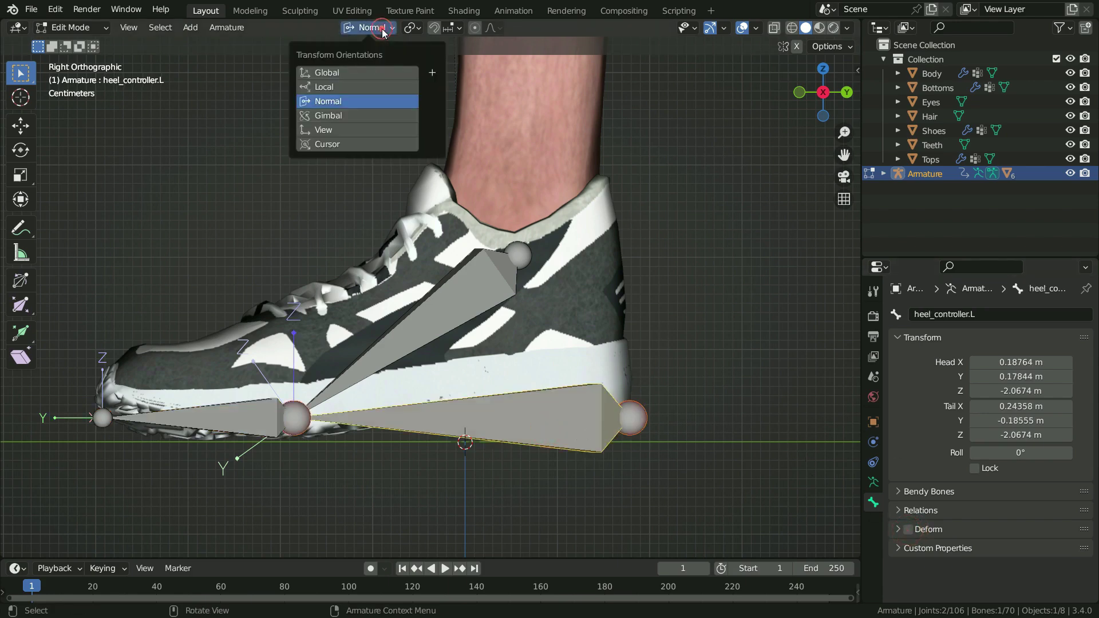
left_click(343, 70)
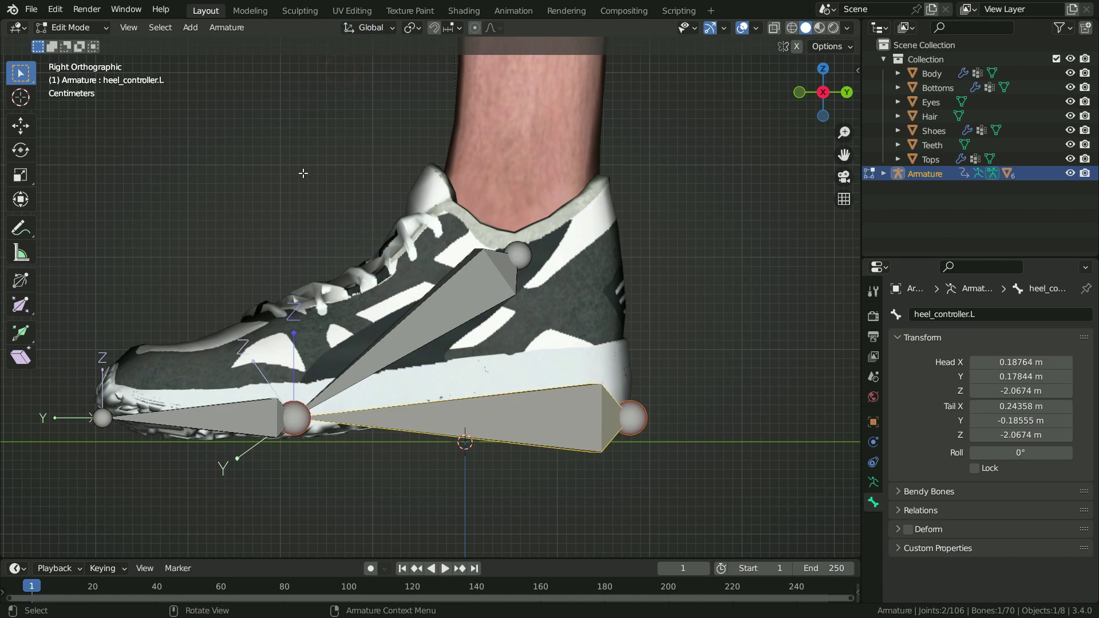
key("alt+a")
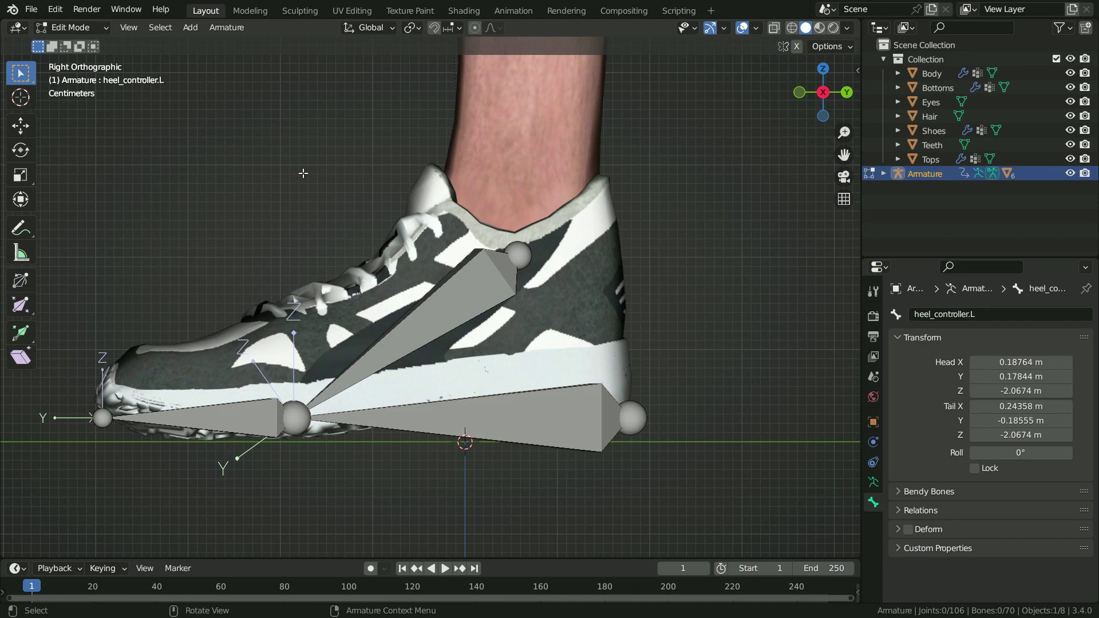
left_click(301, 172)
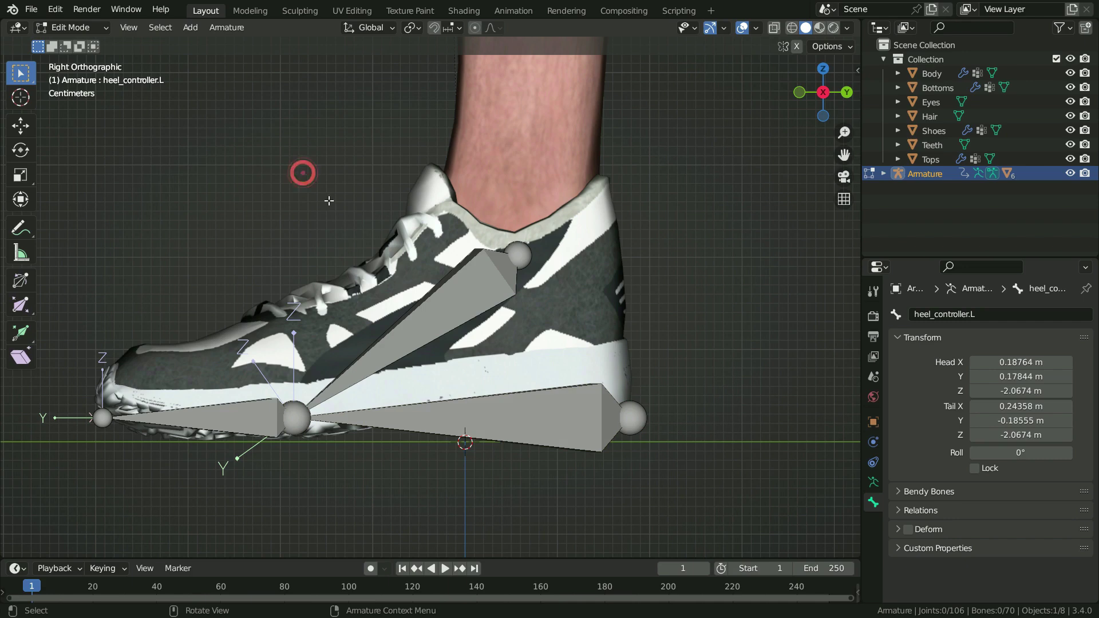
left_click(449, 302)
left_click(215, 404, "shift")
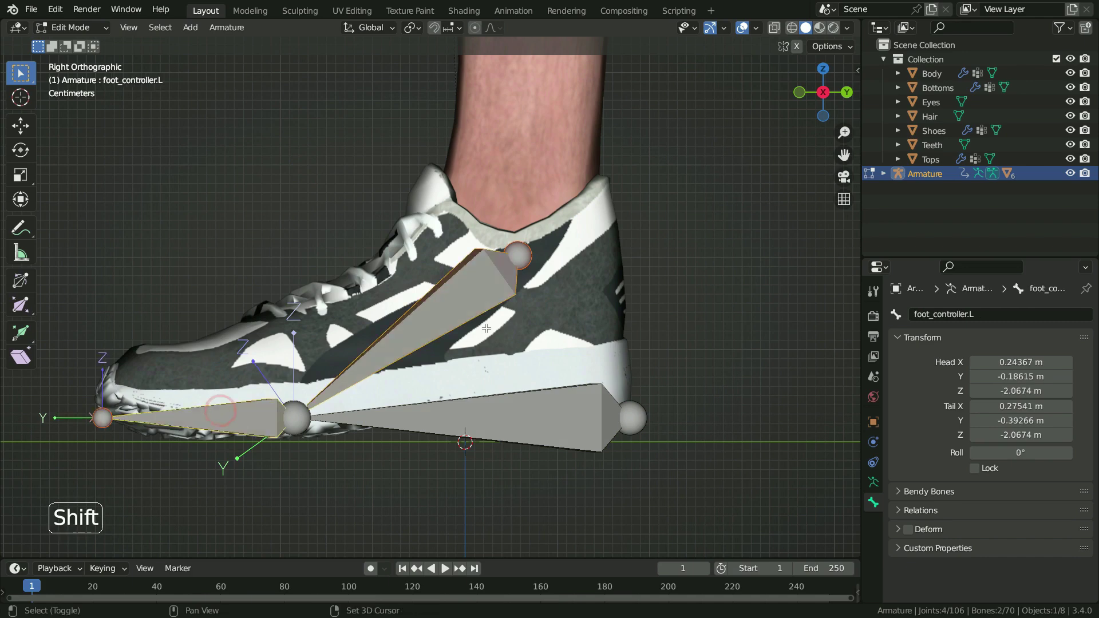
right_click(290, 192)
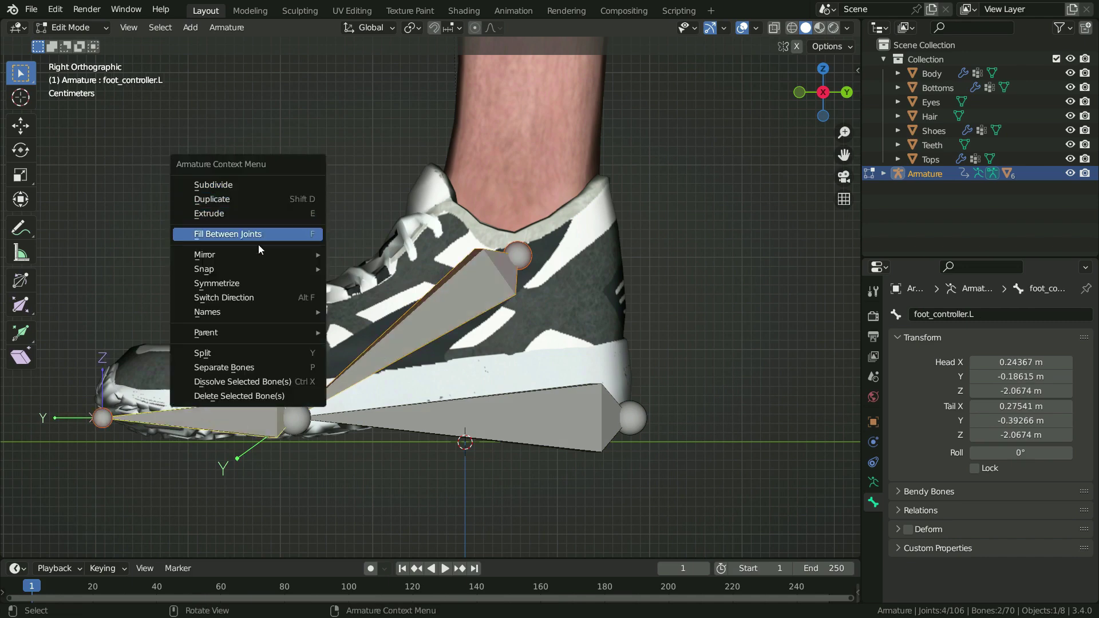
left_click(252, 298)
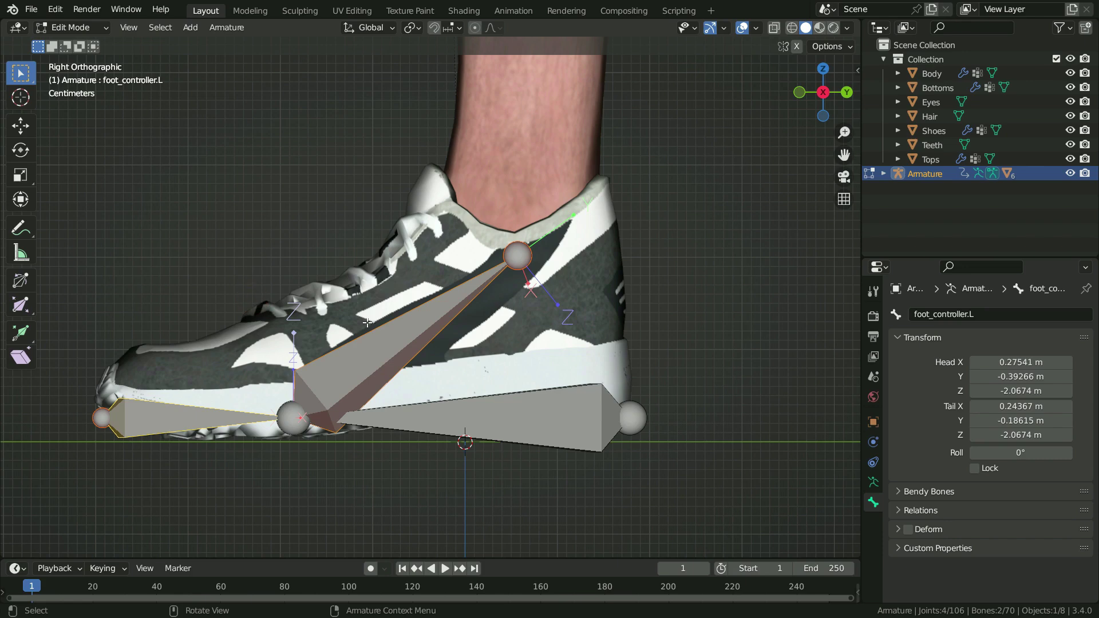
- Set the roll of ankle_controller.L to 180°, checking its axes in front view
left_click(395, 335)
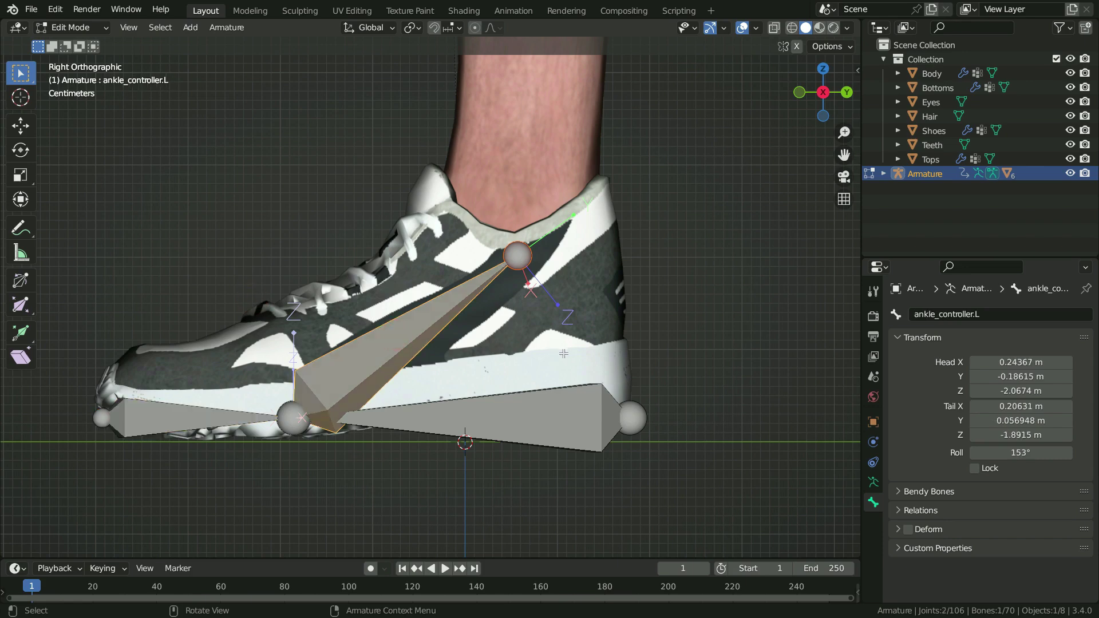
key("n")
left_click_drag(772, 234, 807, 234)
key("KP_1")
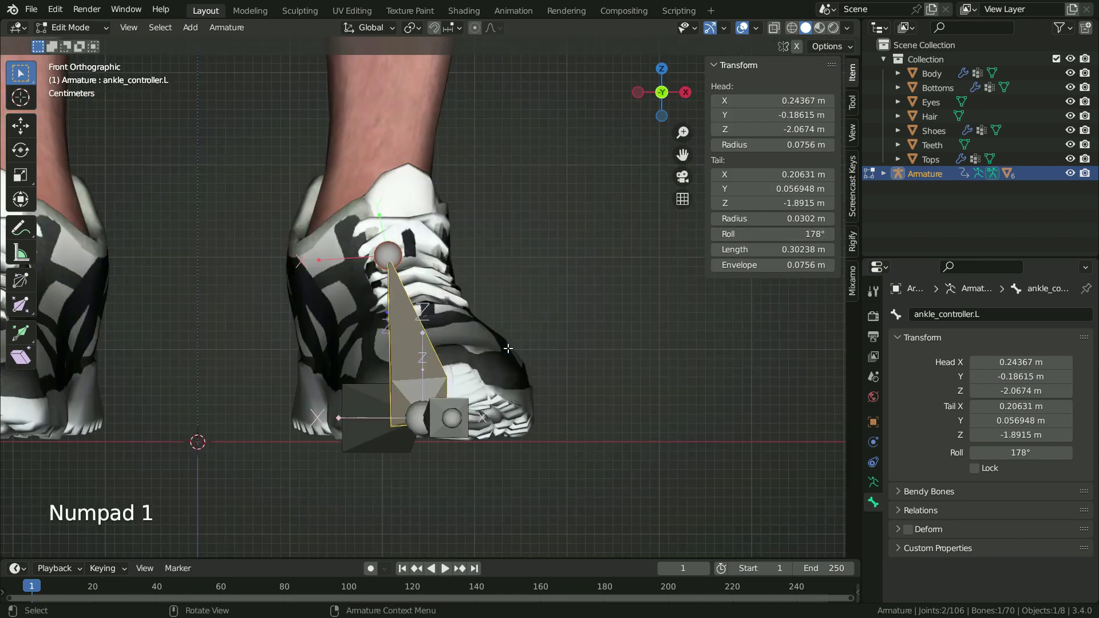
left_click(757, 233)
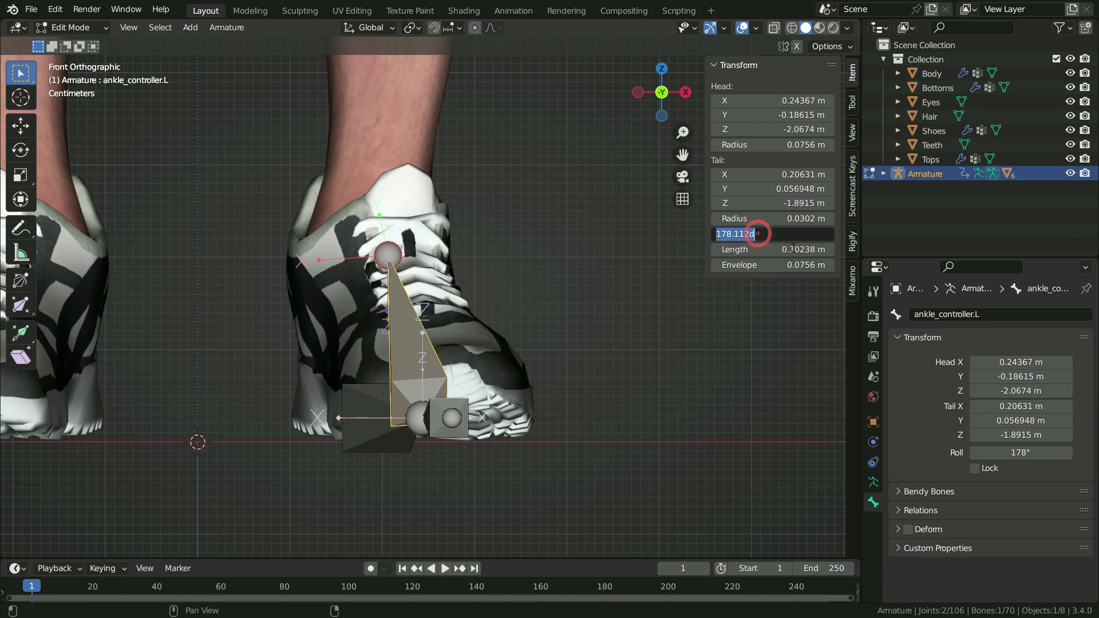
type("180")
key("Return")
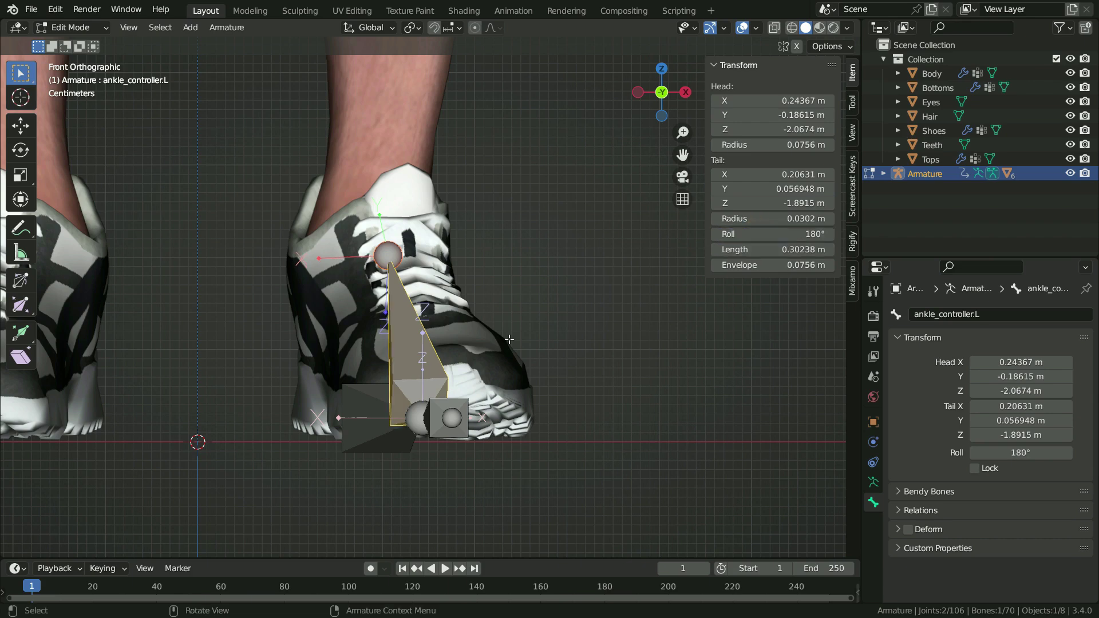
- Parent ankle_controller.L to heel_controller.L with Keep Offset
key("KP_3")
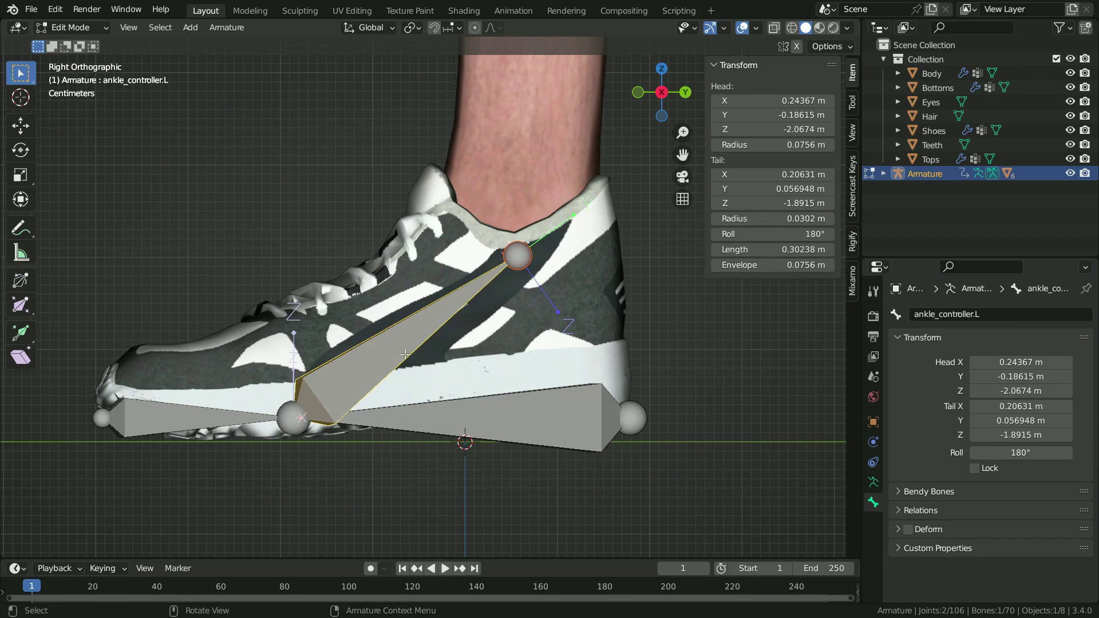
left_click(520, 418, "shift")
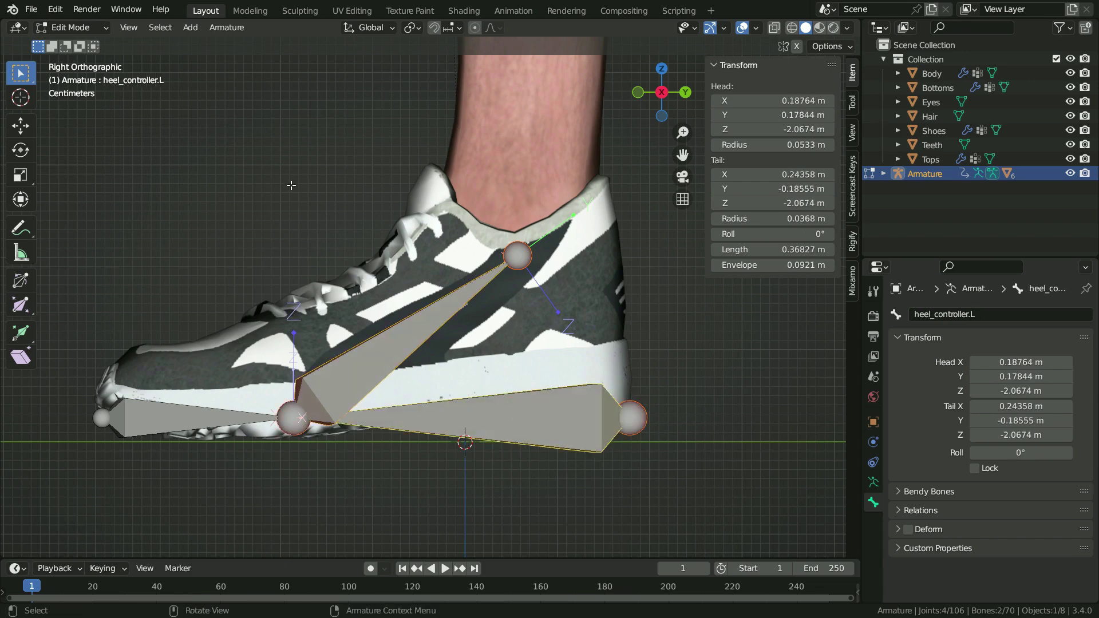
key("ctrl+p")
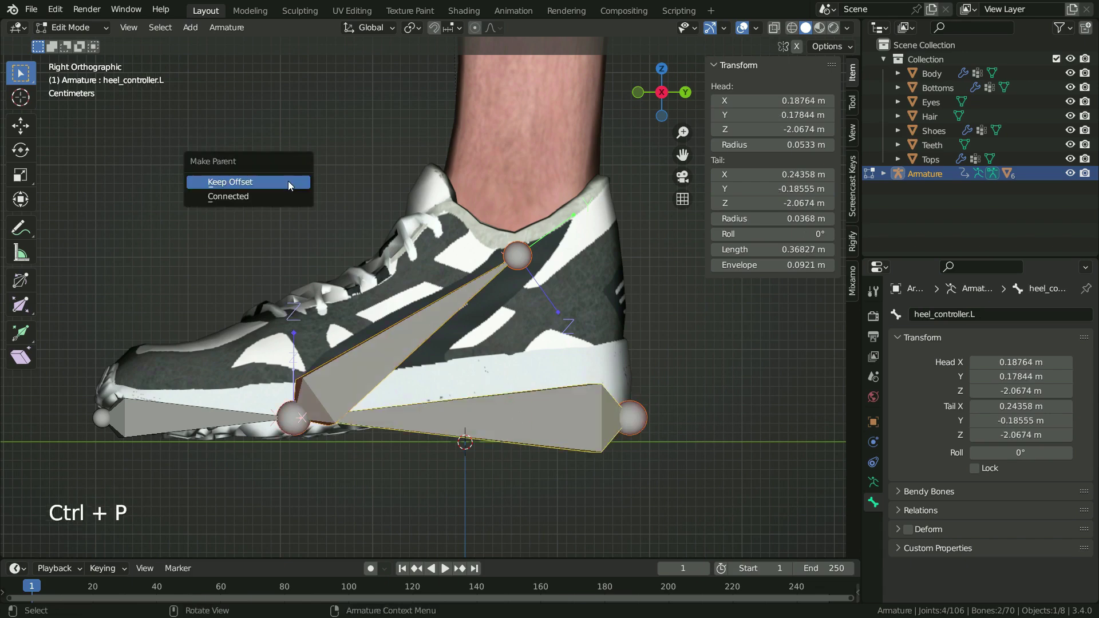
left_click(288, 181)
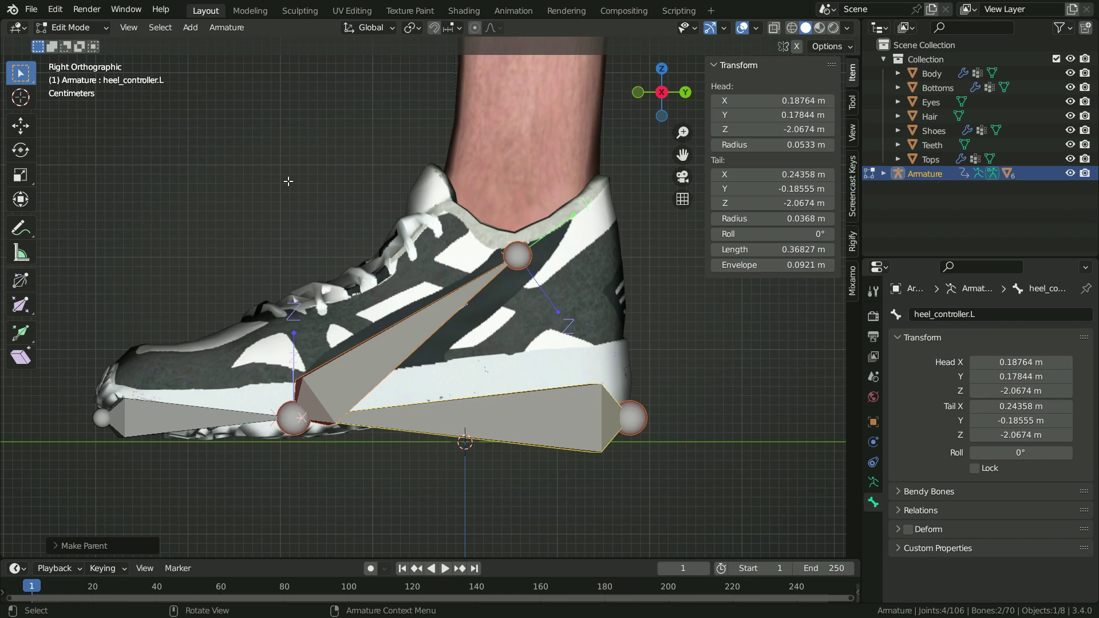
- Parent heel_controller.L to foot_controller.L, keeping its offset
left_click(547, 437)
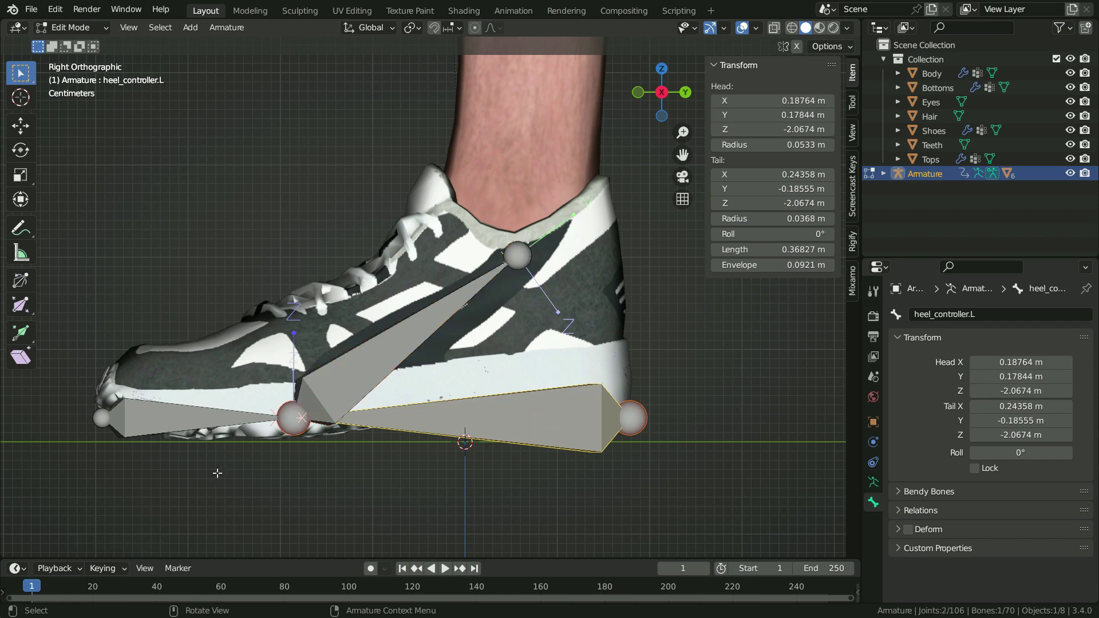
left_click(292, 490, "shift")
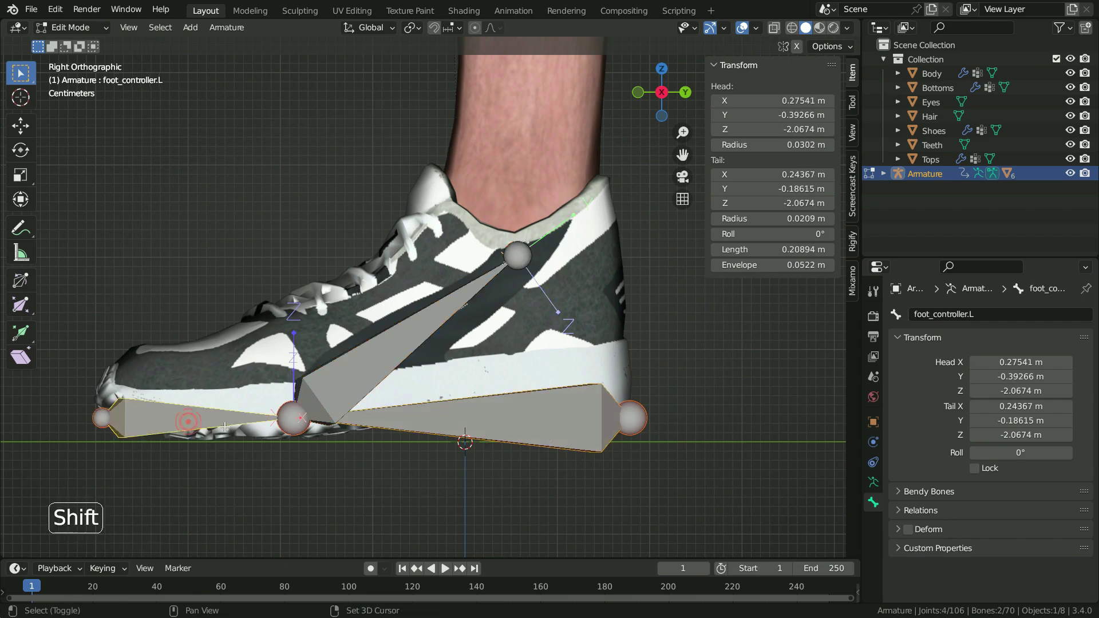
key("ctrl+p")
left_click(315, 494)
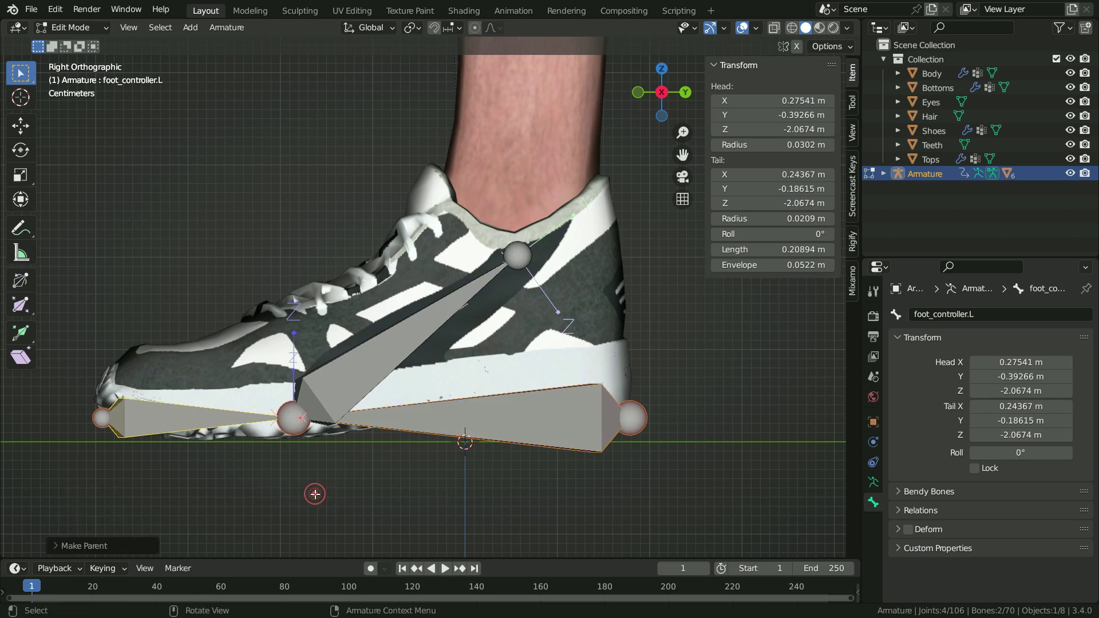
- Test the controller hierarchy in Pose Mode by rotating heel_controller.L and foot_controller.L, cancelling each rotation
left_click(72, 28)
left_click(80, 68)
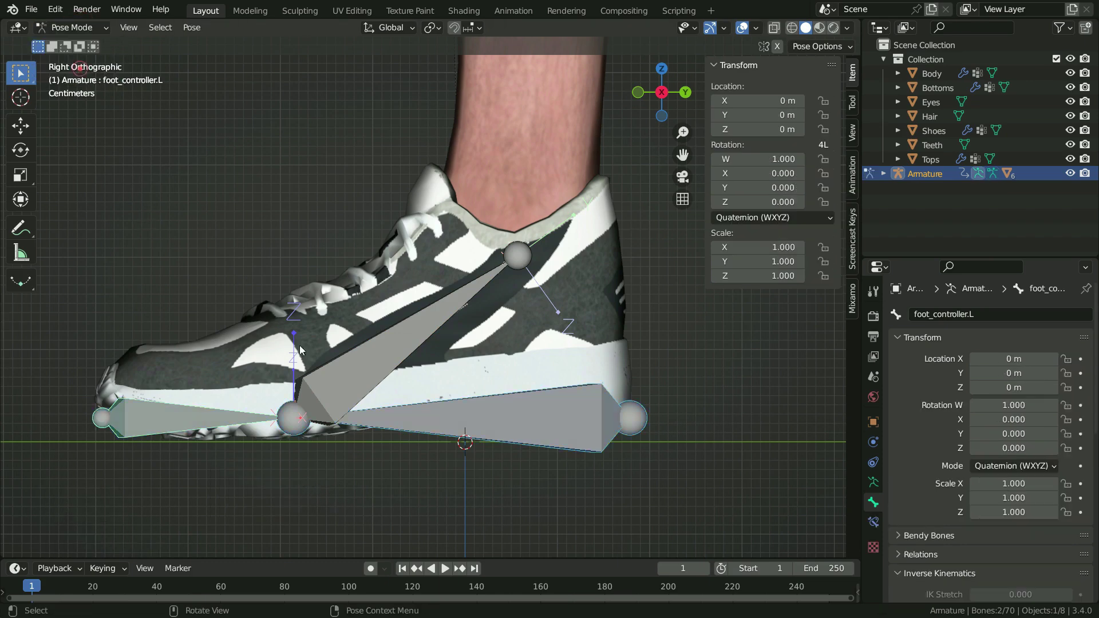
left_click(520, 409)
key("r")
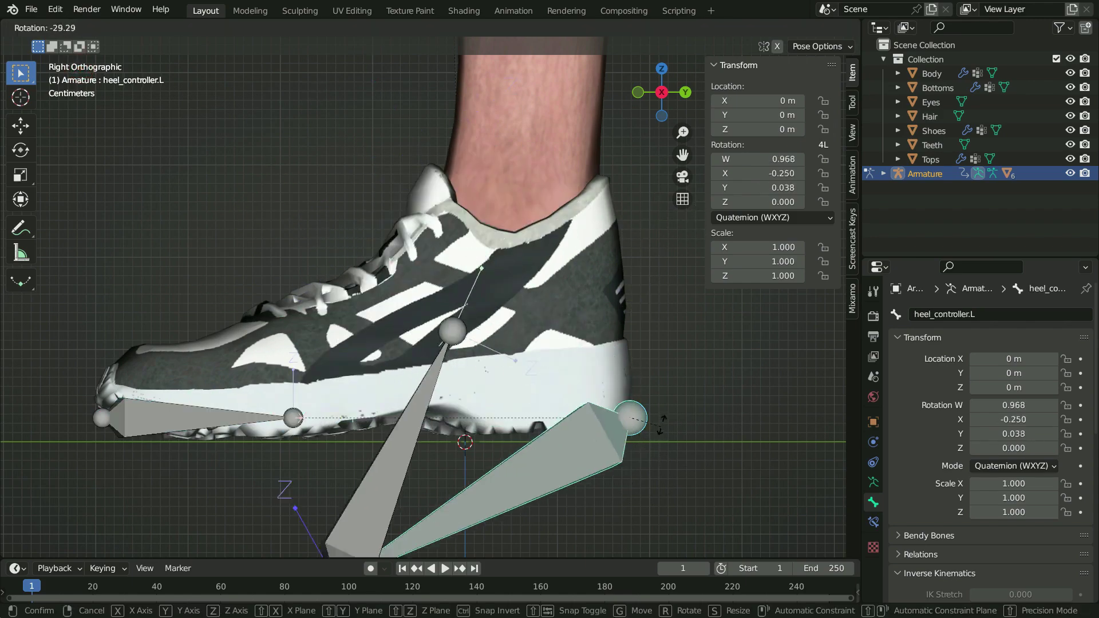
left_click(254, 448)
left_click(207, 422)
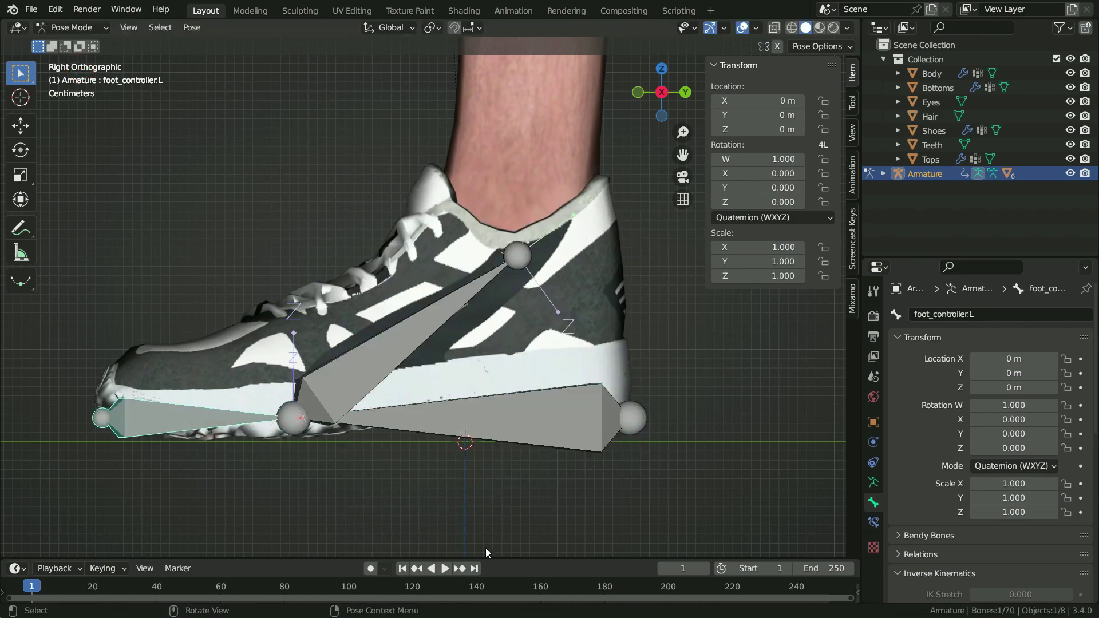
key("r")
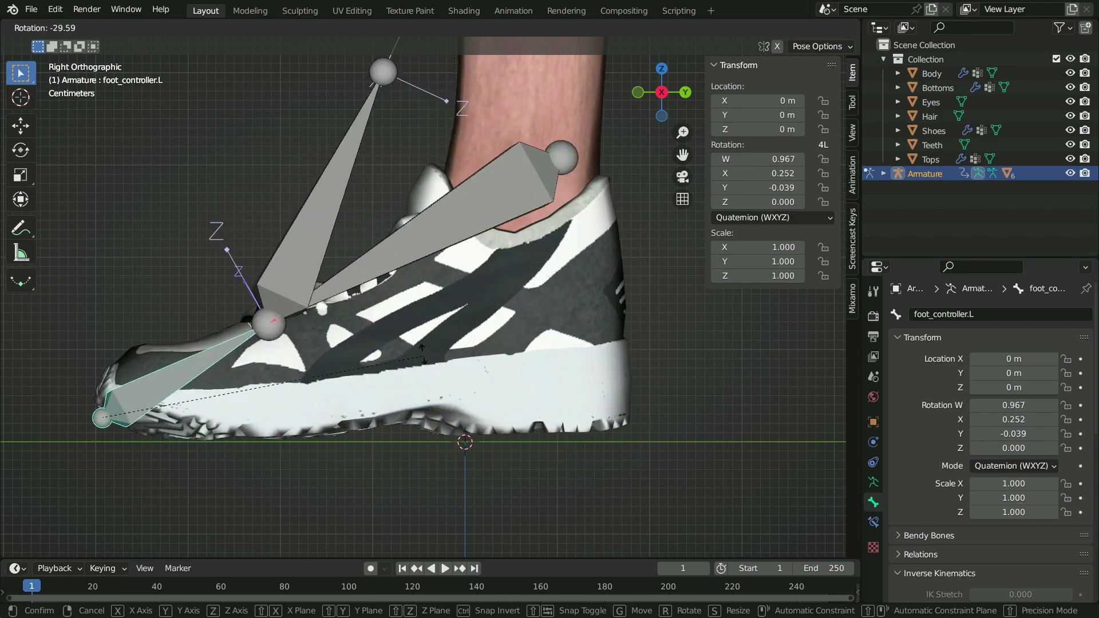
right_click(448, 492)
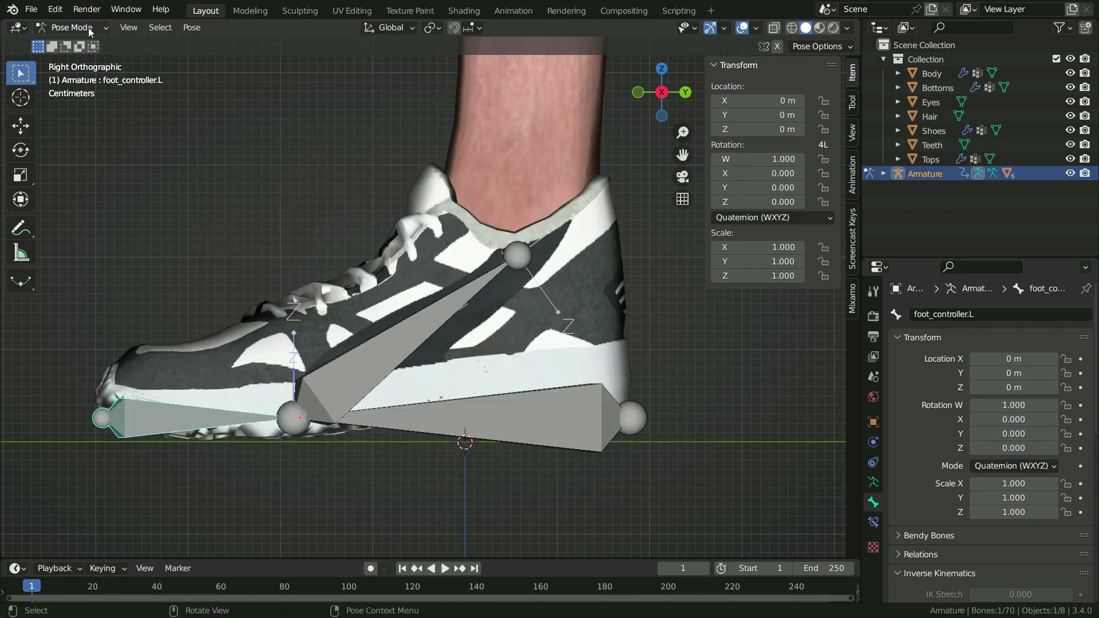
- Return to Edit Mode and show the armature's first bone layer together with the second
left_click(71, 27)
left_click(72, 62)
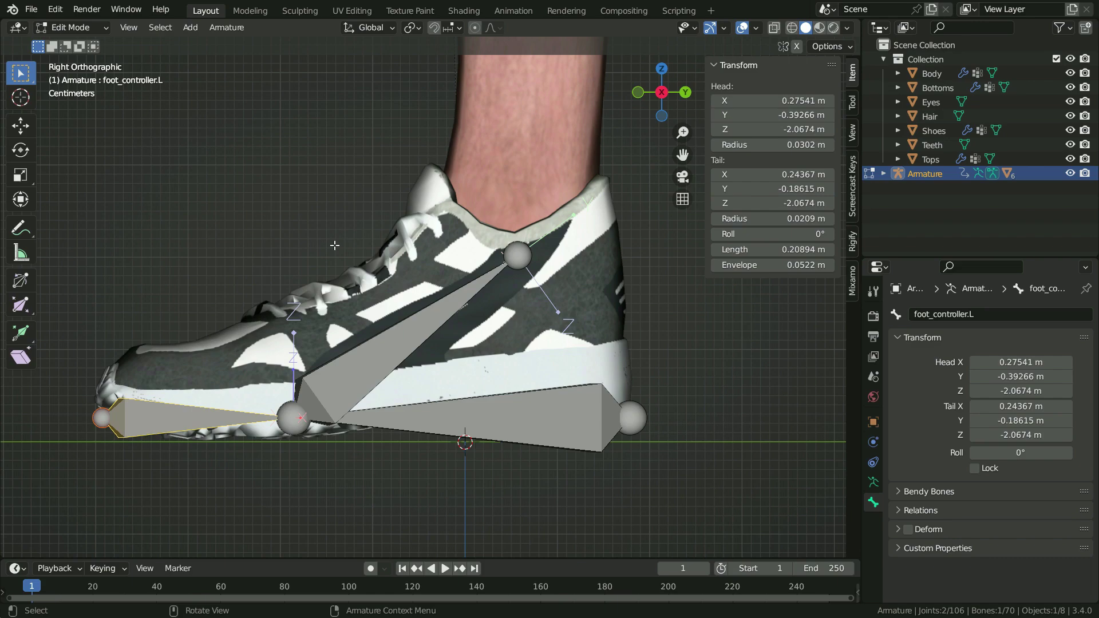
left_click(872, 482)
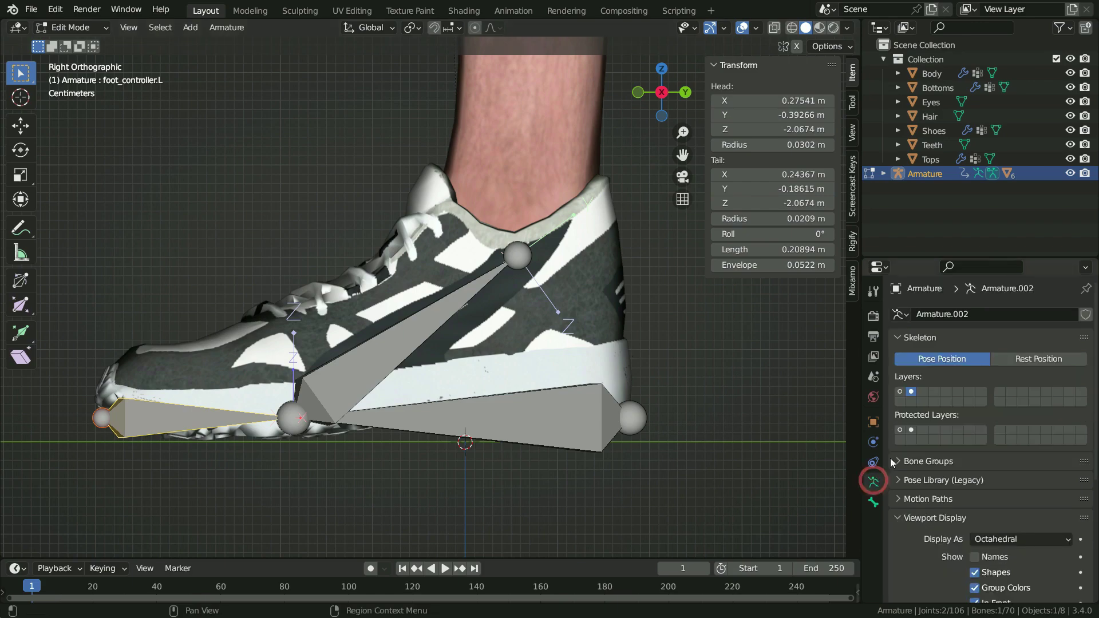
left_click(899, 392, "shift")
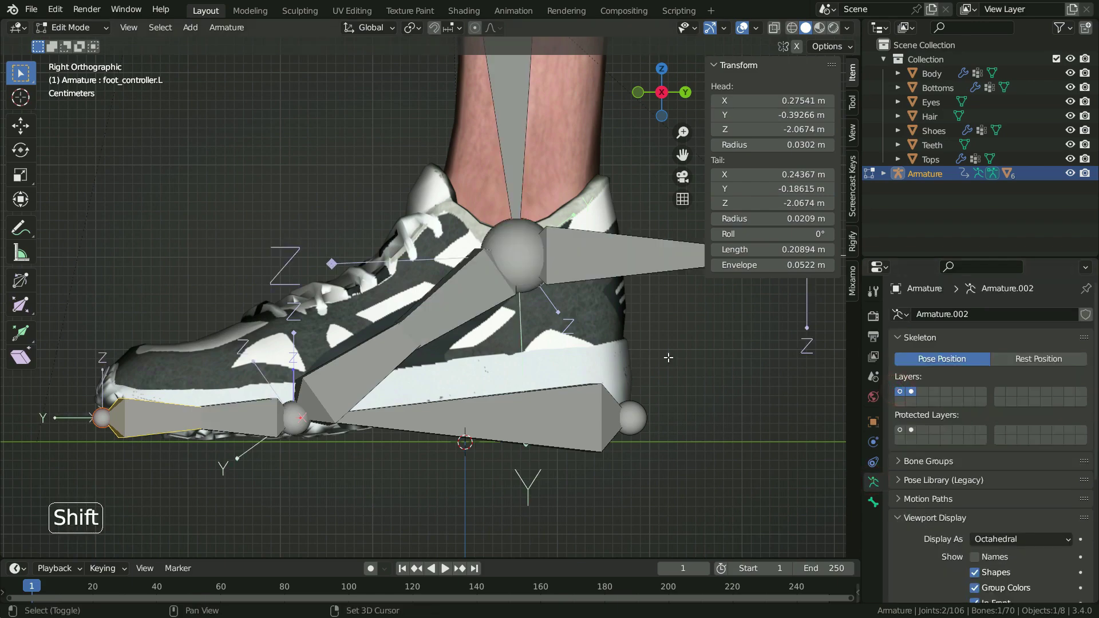
scroll(485, 446, "down", 3)
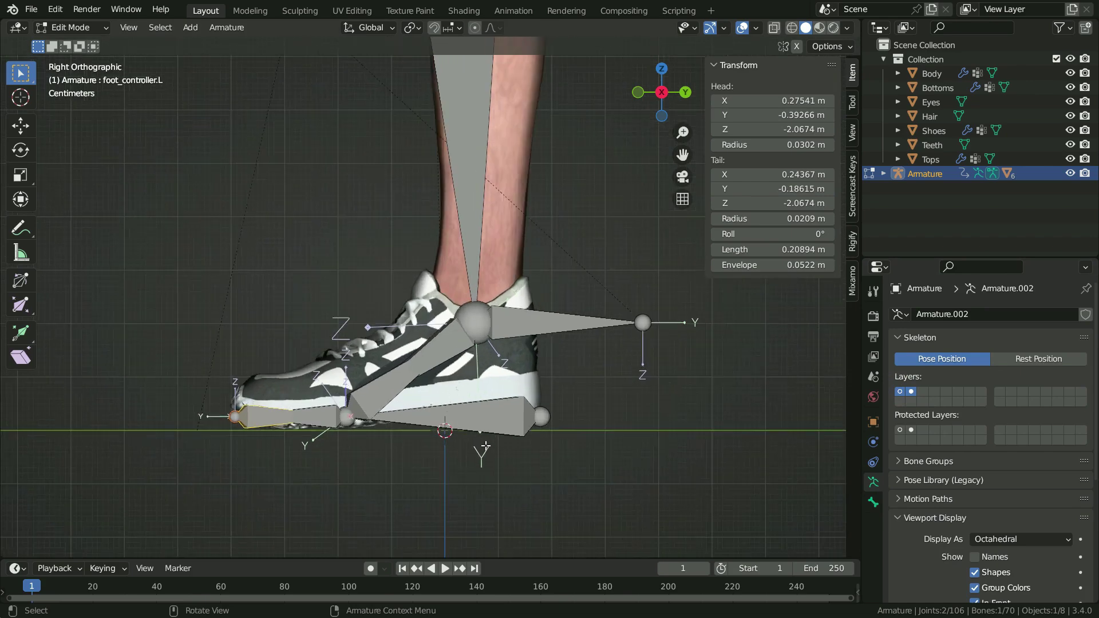
- Parent the horizontal IK bone behind the ankle to ankle_controller.L, keeping its offset
left_click(553, 326)
scroll(492, 372, "up", 1)
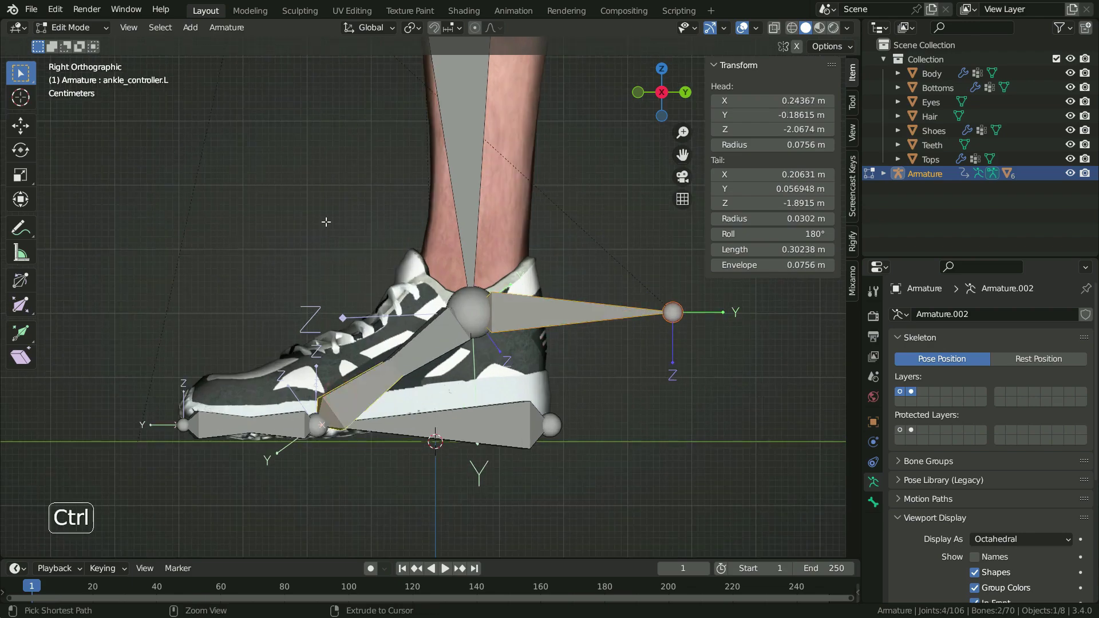
key("ctrl+p")
left_click(327, 224)
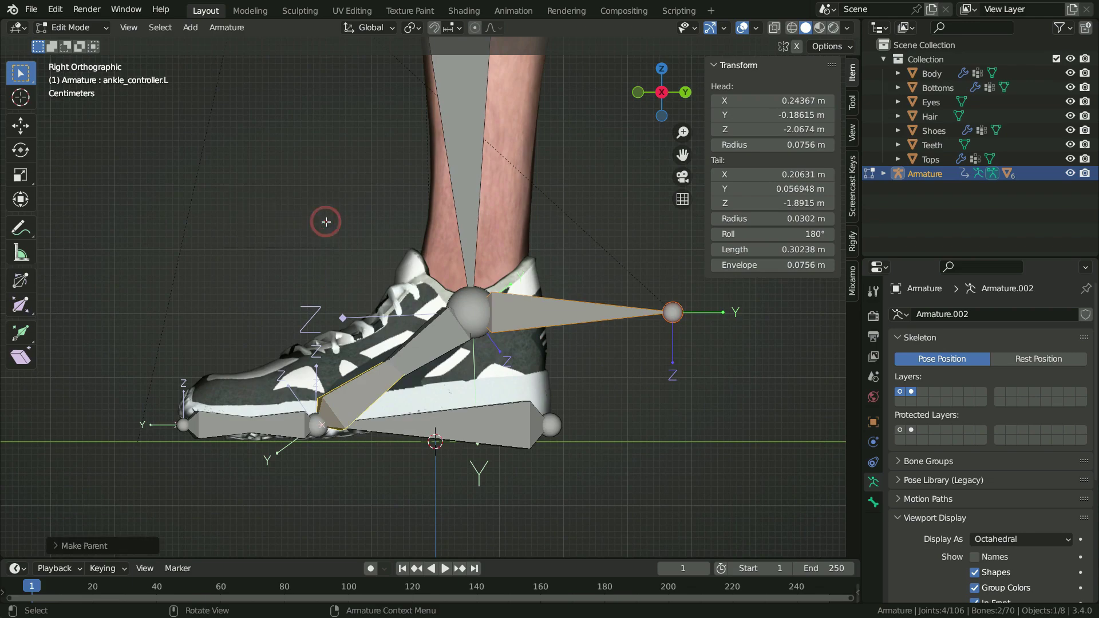
- Test the leg IK in Pose Mode by moving ankle_controller.L up and back, cancelling the move
left_click(71, 28)
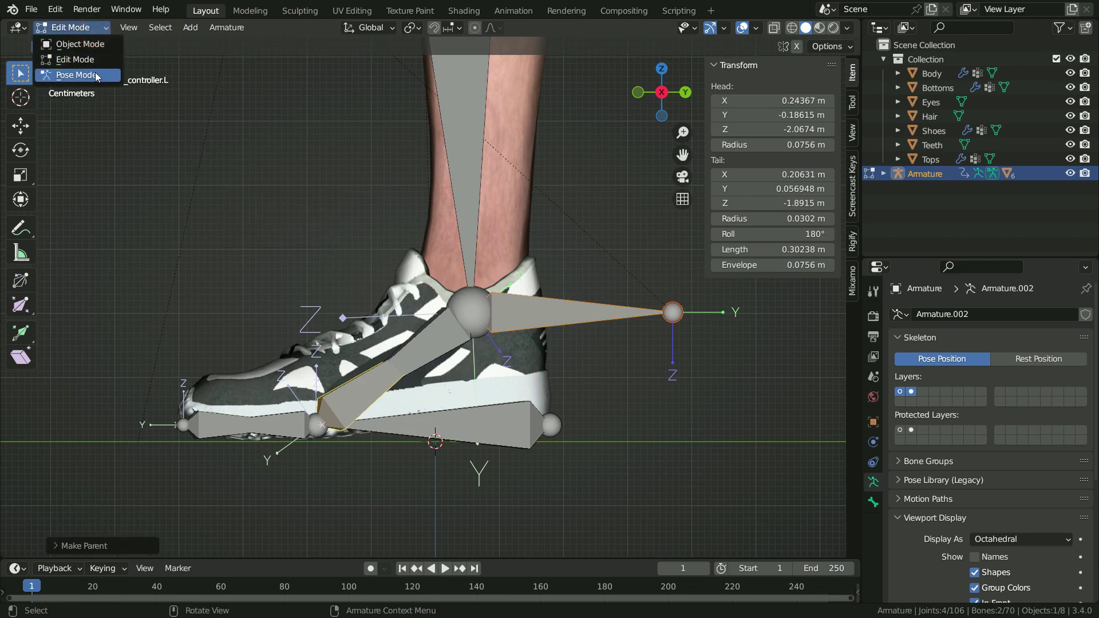
left_click(64, 78)
scroll(511, 356, "down", 4)
left_click(436, 386)
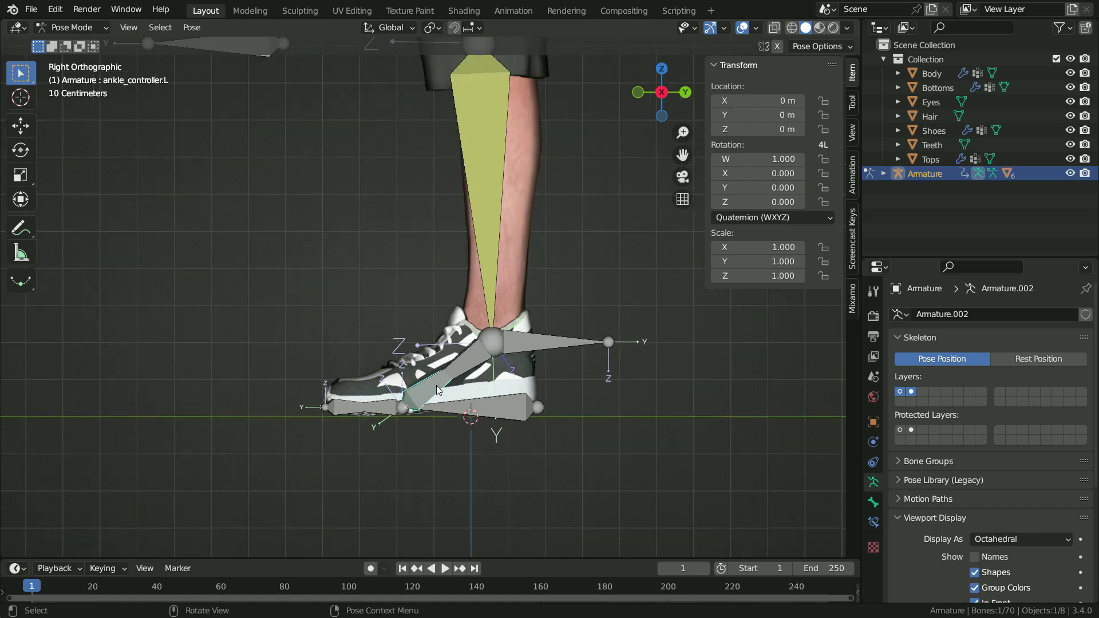
key("g")
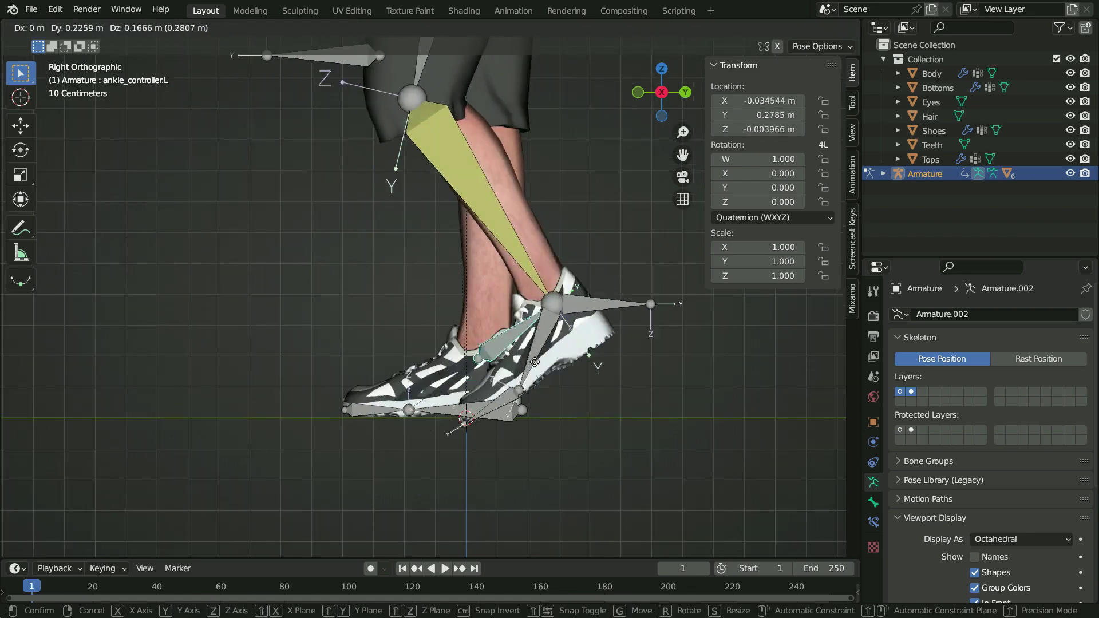
key("Escape")
scroll(381, 292, "up", 2)
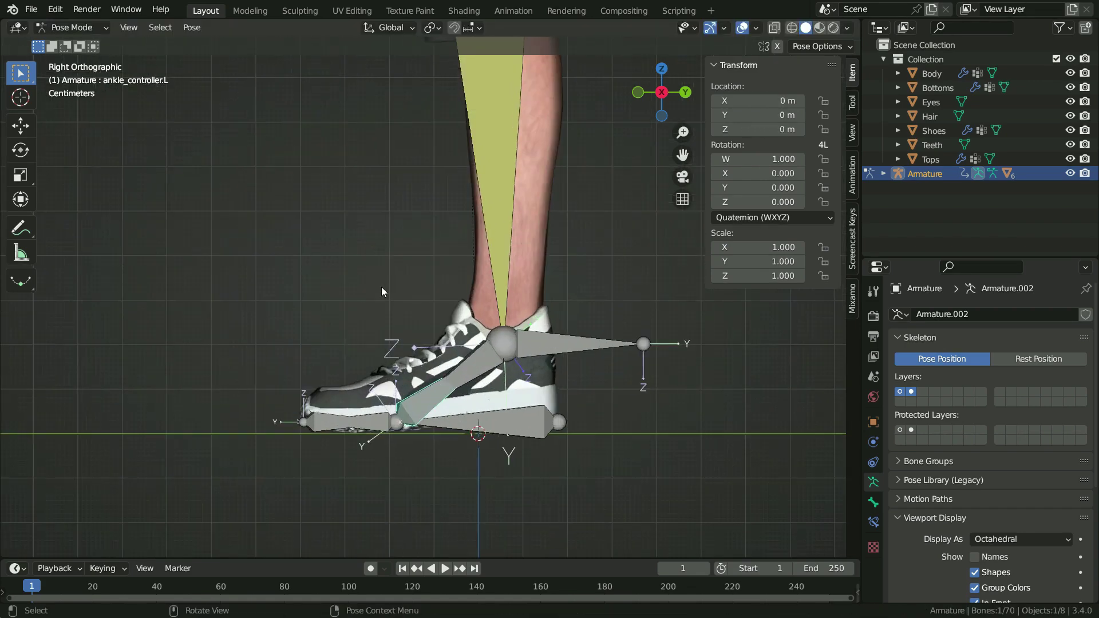
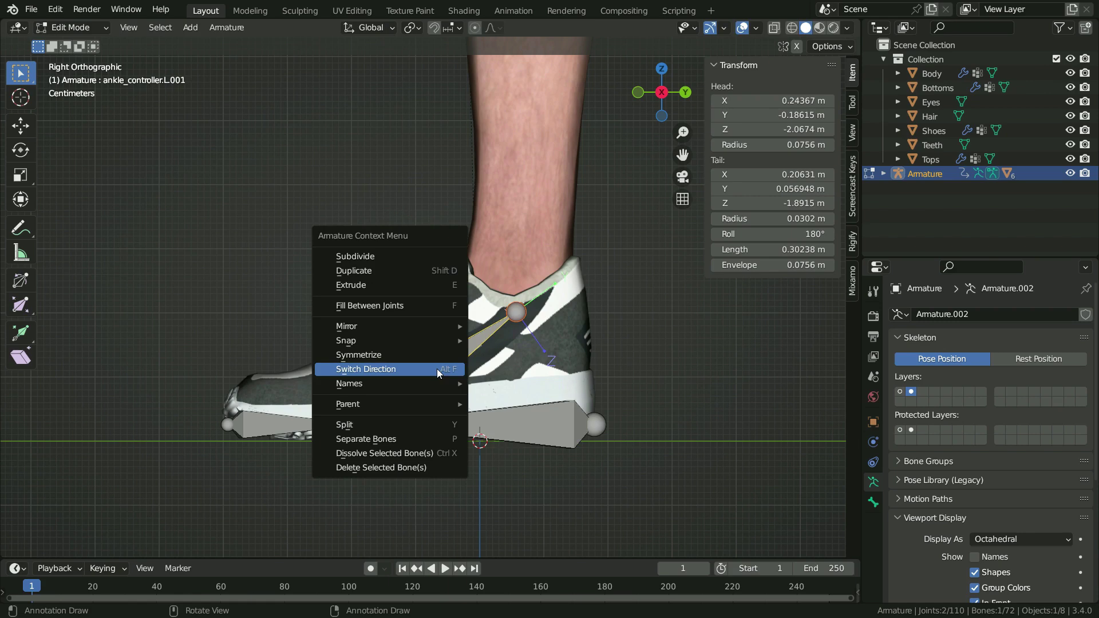
- Switch the direction of the duplicated bone ankle_controller.L.001 and set its roll to 159°
left_click(425, 370)
scroll(487, 366, "up", 1)
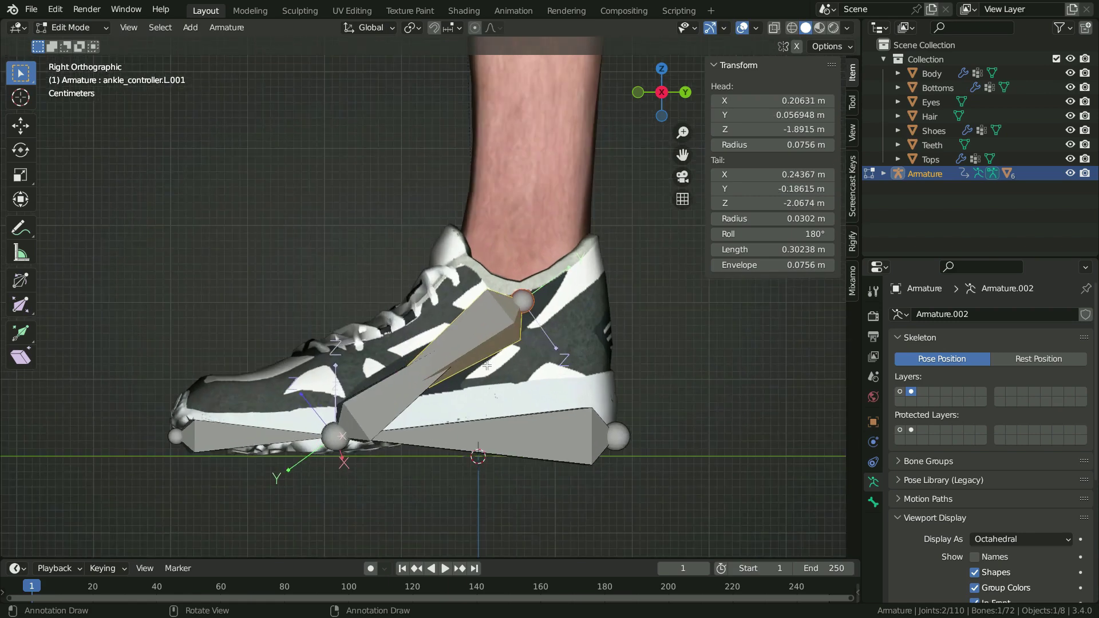
left_click_drag(773, 233, 736, 234)
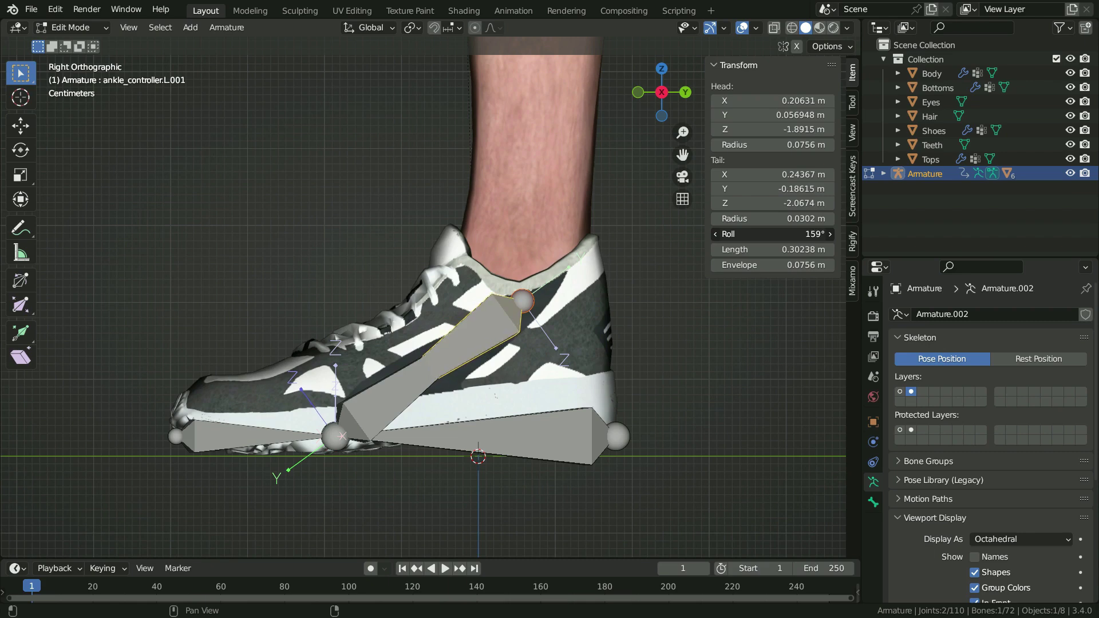
- Enable X-Ray in the viewport shading options and set its value to 1.000
left_click(850, 30)
left_click(767, 297)
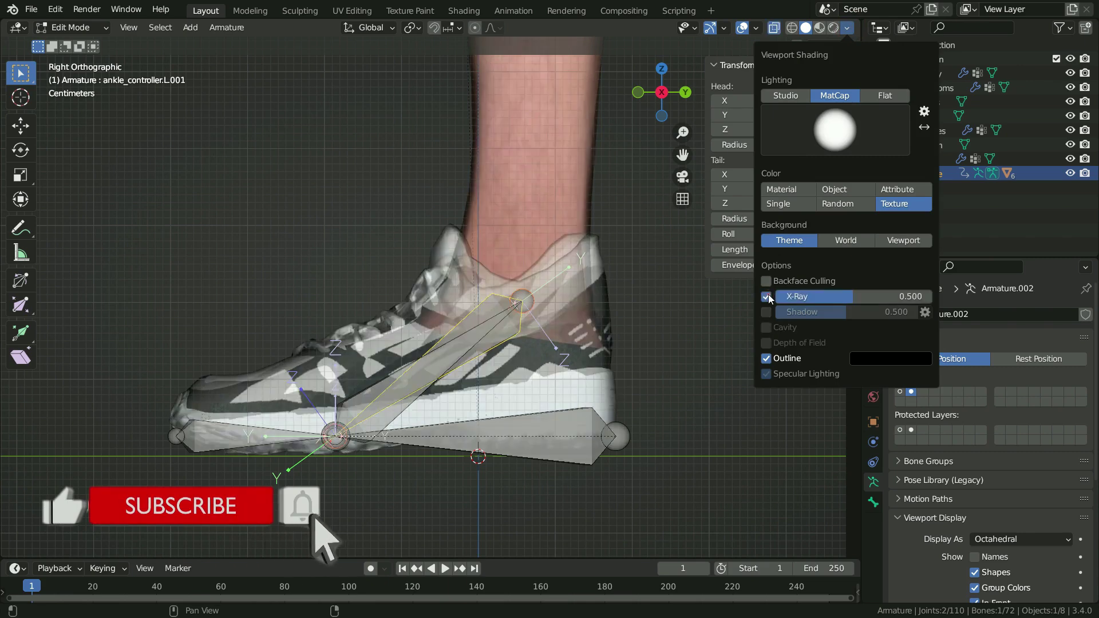
left_click_drag(790, 297, 931, 296)
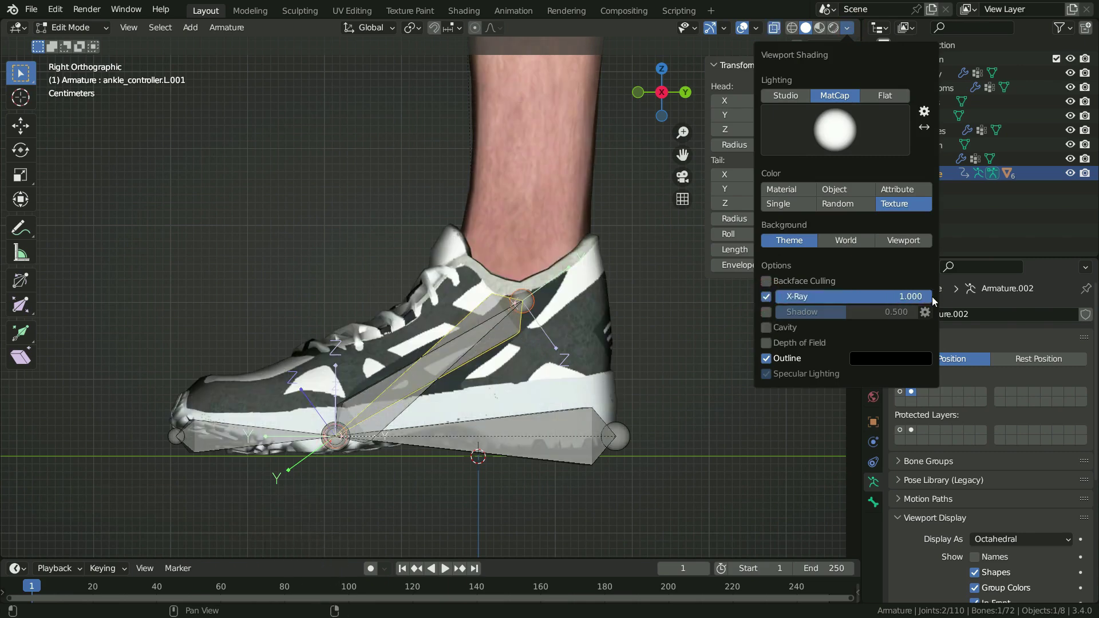
left_click(804, 294)
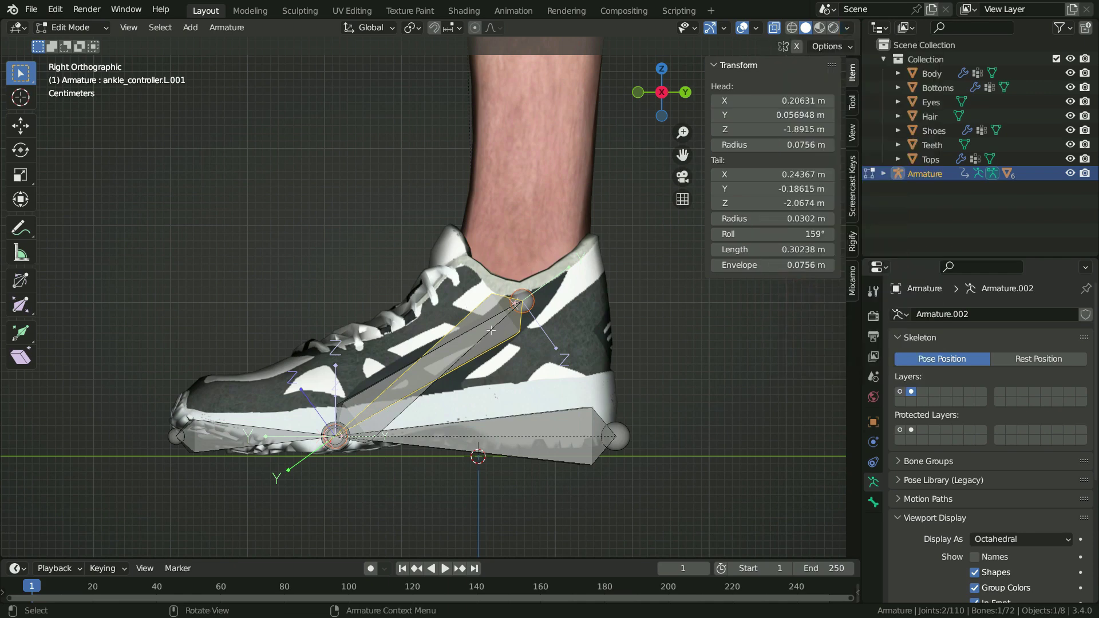
- Shorten ankle_controller.L.001 to a length of 0.10238 m and rename it ankle_IK.L
left_click_drag(773, 249, 715, 250)
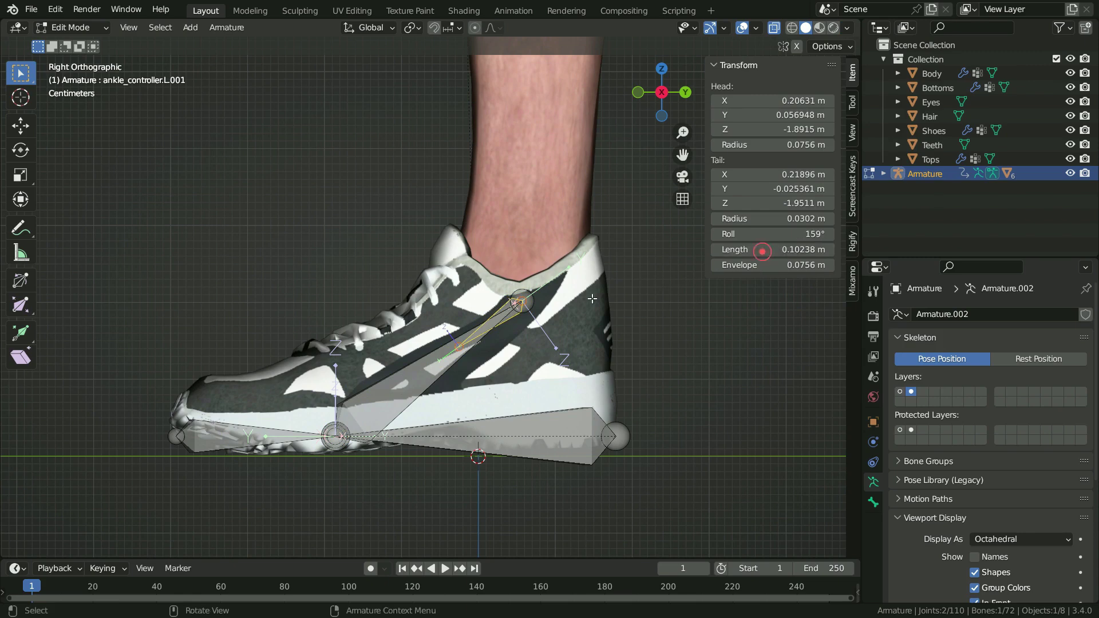
key("F2")
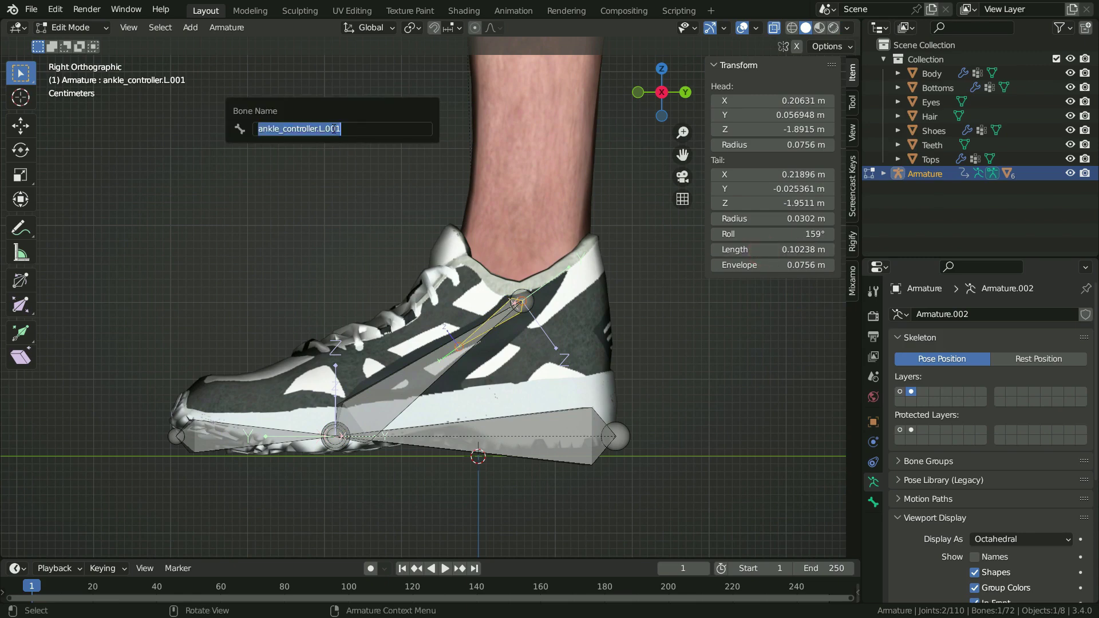
type("ankle_IK.L")
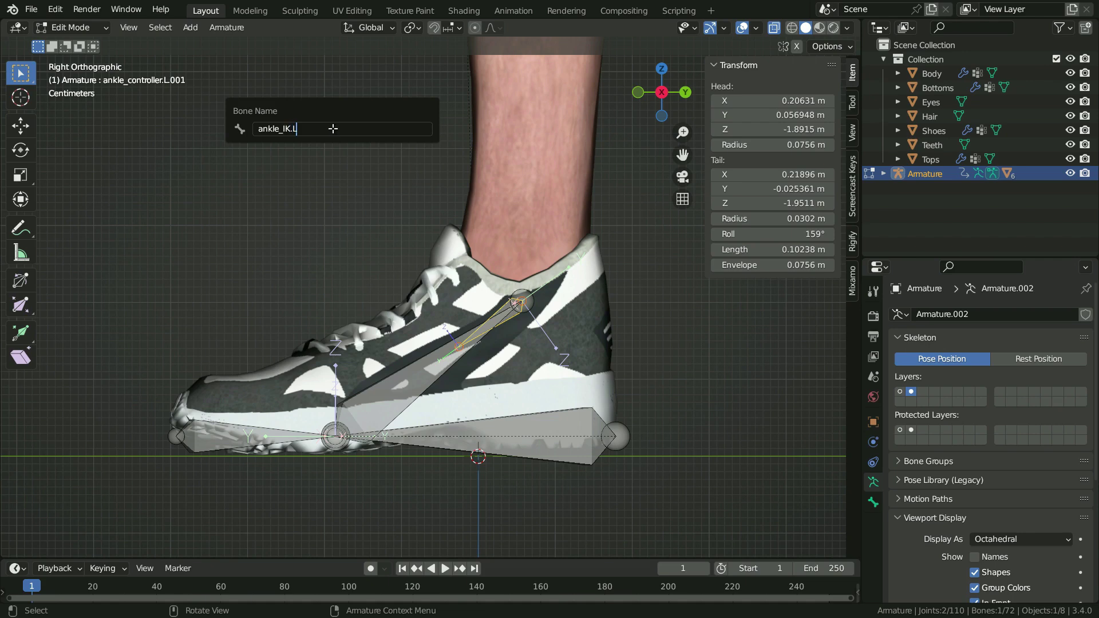
key("Return")
- Duplicate heel_controller.L, shorten the copy to a length of 0.12827 m and rename it heel_IK.L
left_click(481, 428)
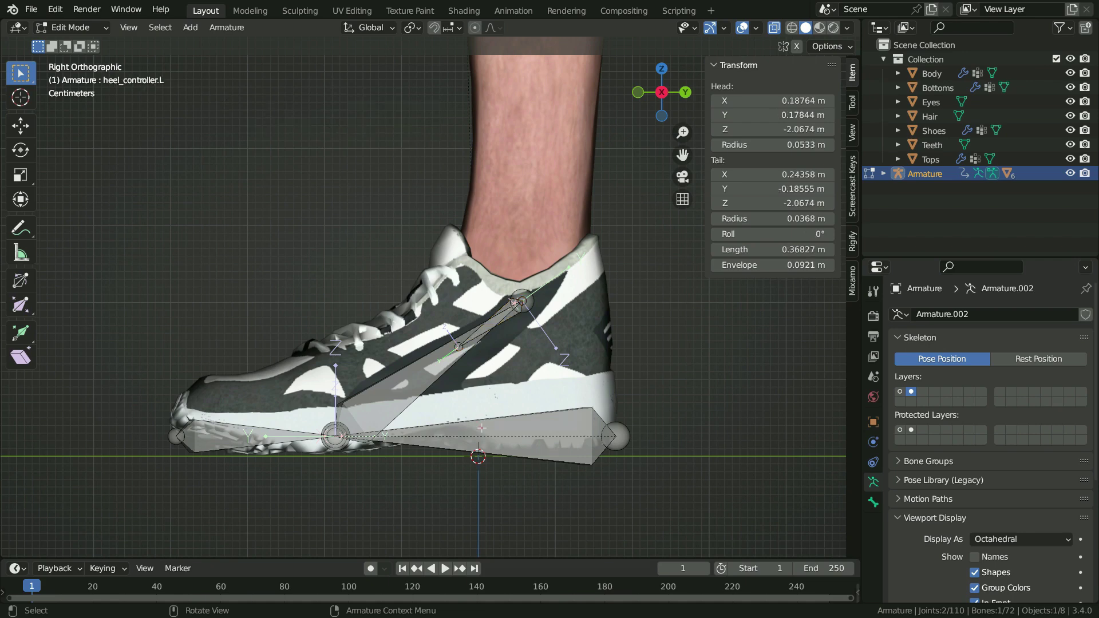
left_click_drag(785, 250, 612, 411)
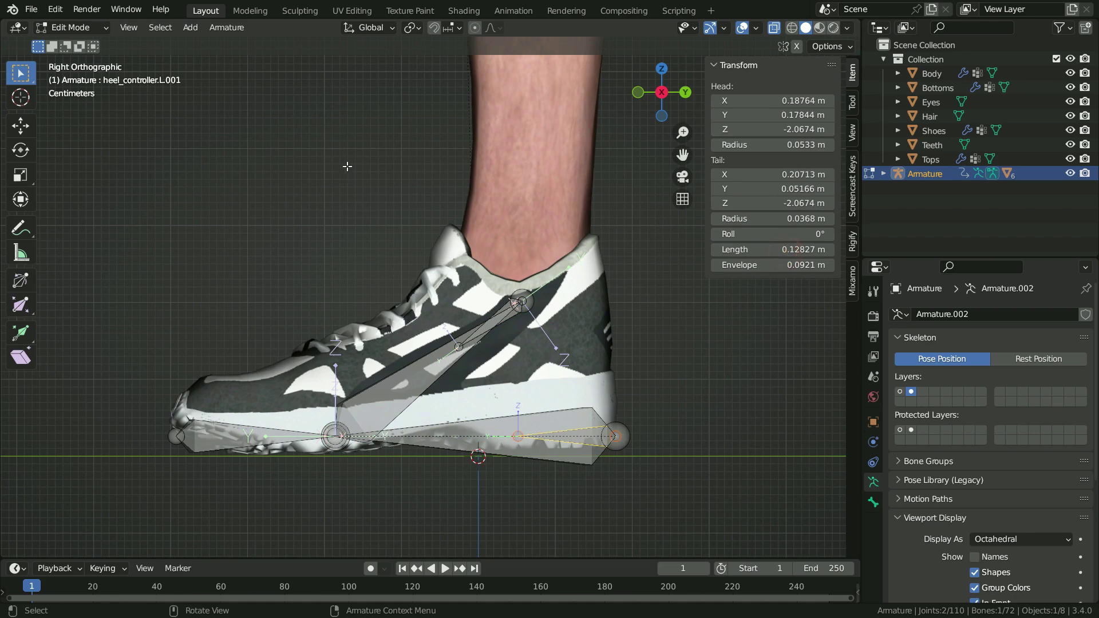
key("F2")
type("heel_IK.L")
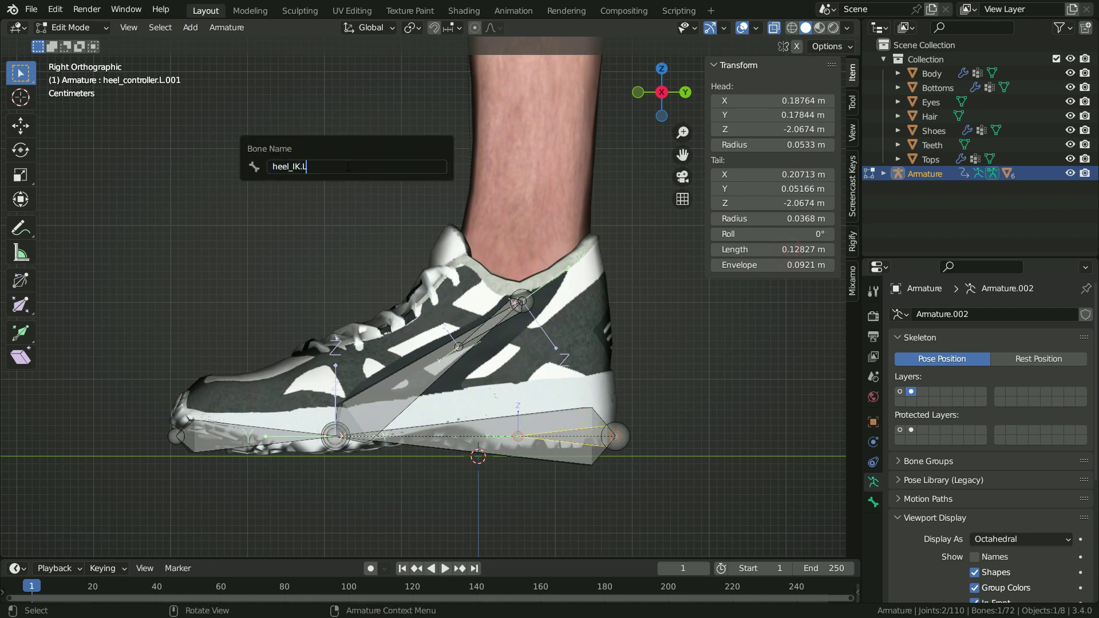
key("Return")
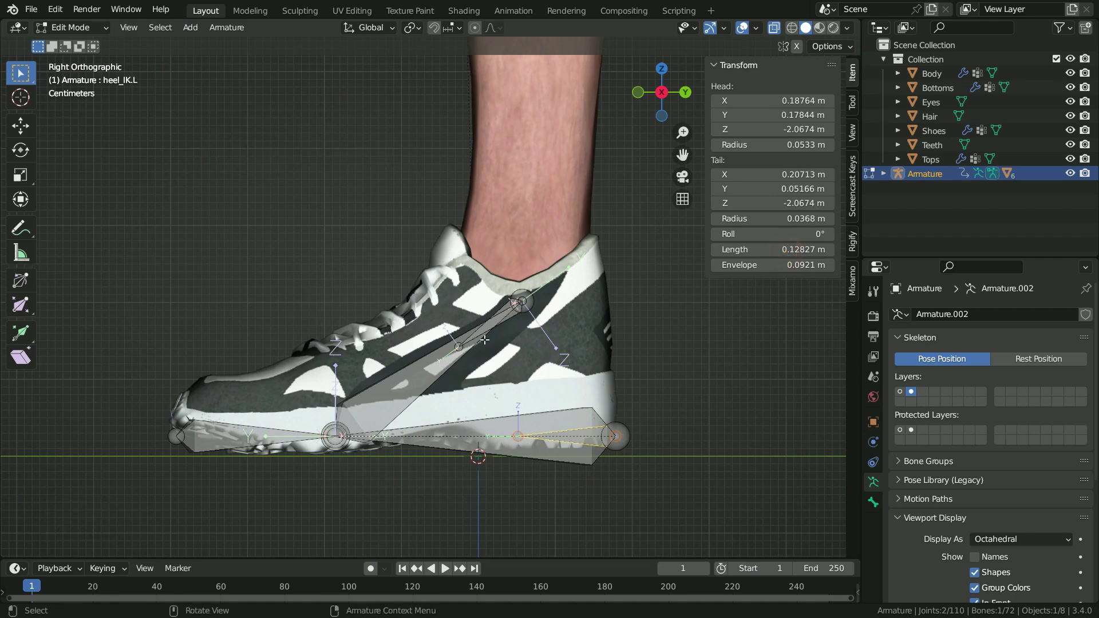
- Parent ankle_IK.L to ankle_controller.L with Keep Offset
scroll(507, 309, "up", 2)
left_click(346, 426, "shift")
key("ctrl+p")
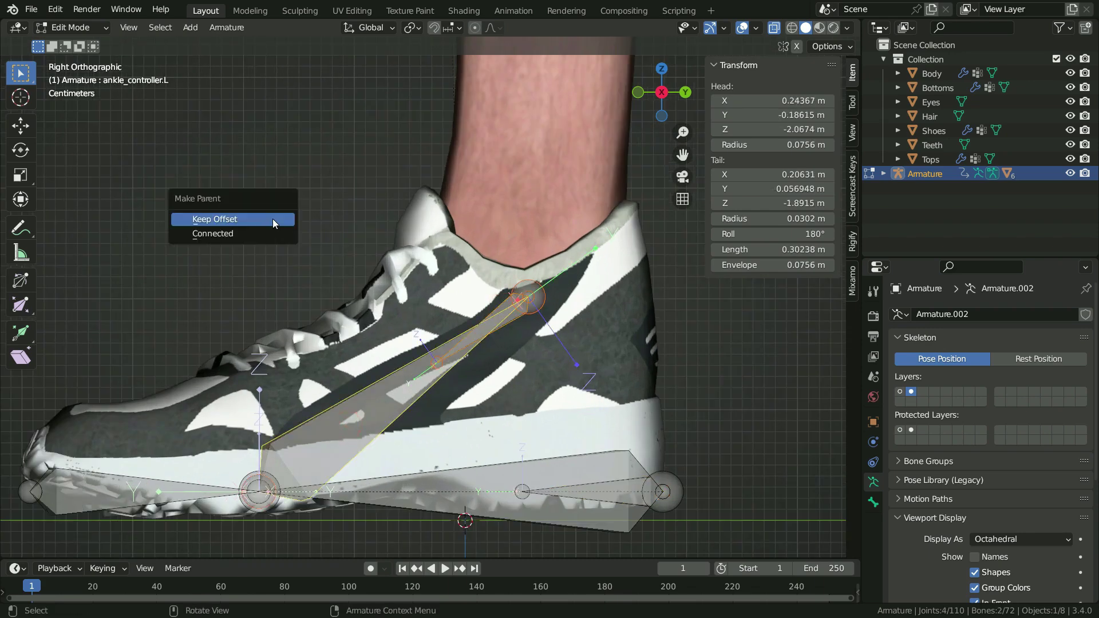
left_click(289, 221)
- Parent heel_IK.L to heel_controller.L with Keep Offset
left_click(609, 486)
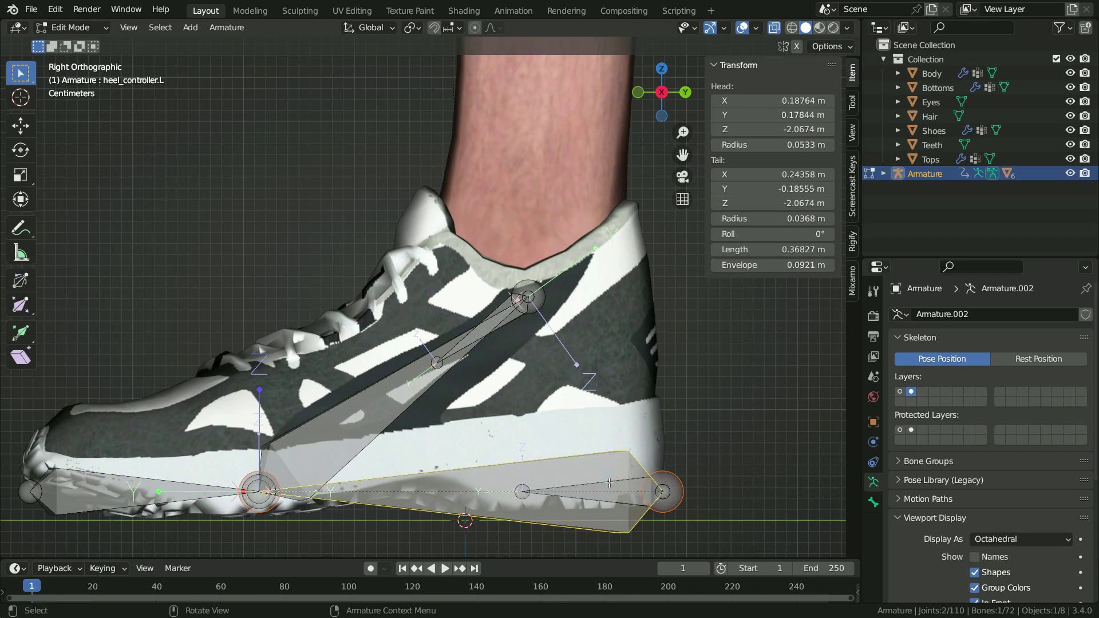
left_click(608, 482)
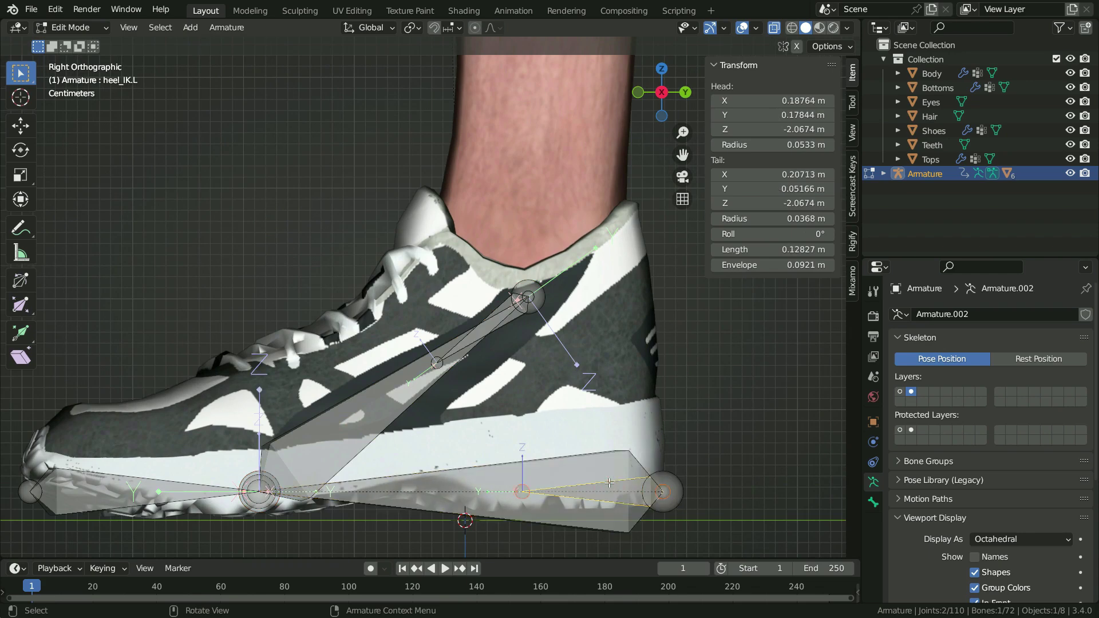
left_click(609, 482, "shift")
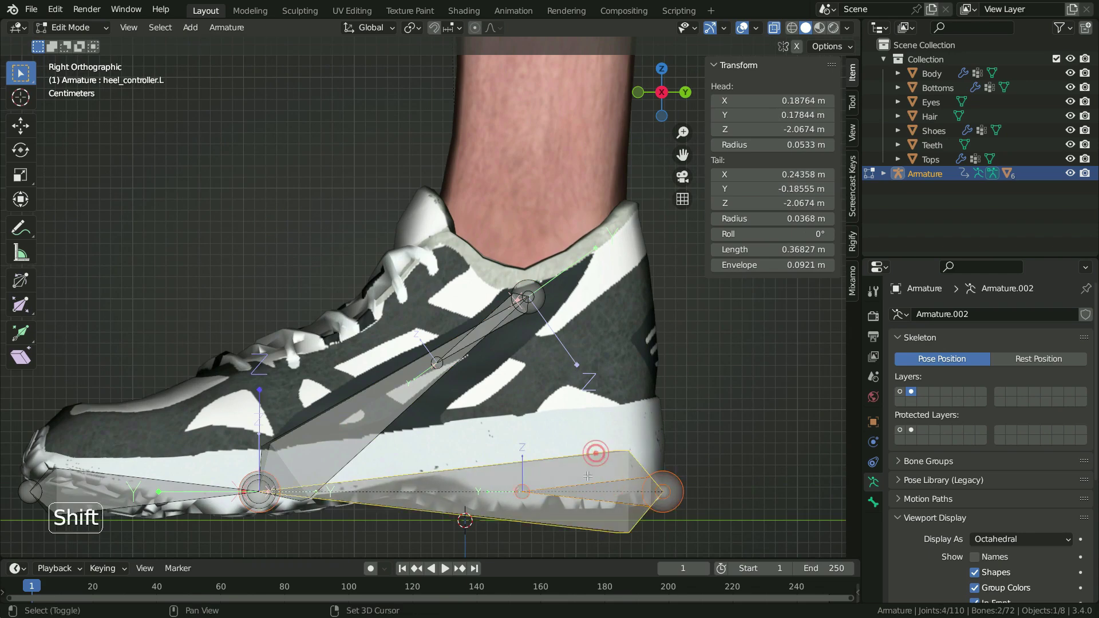
key("ctrl+p")
left_click(701, 403)
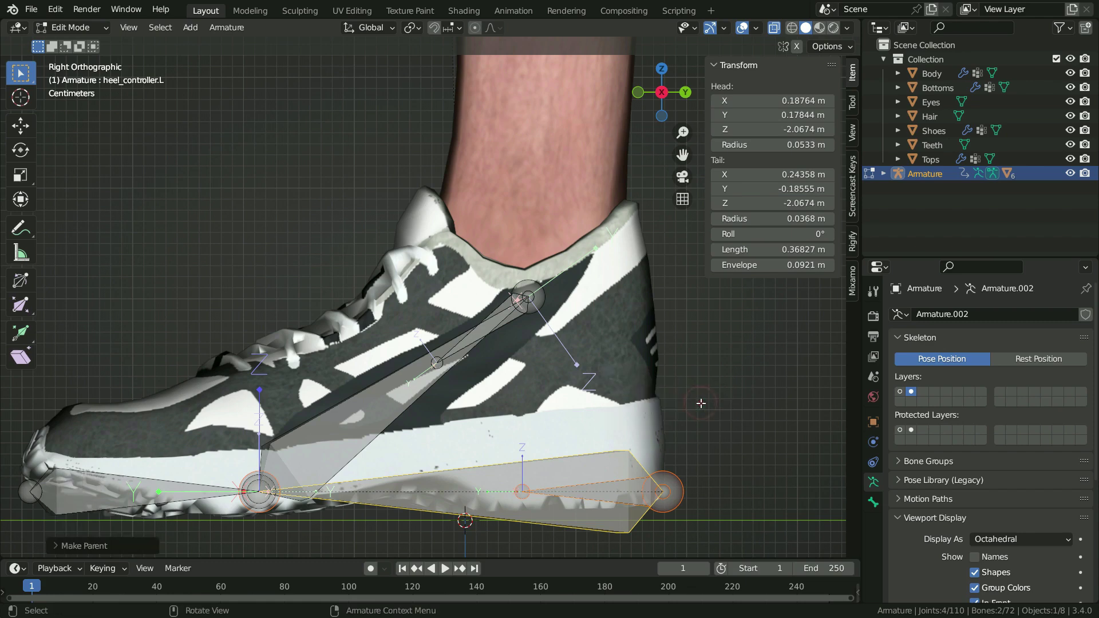
- Switch the armature to Pose Mode and show the first bone layer together with the second
left_click(97, 27)
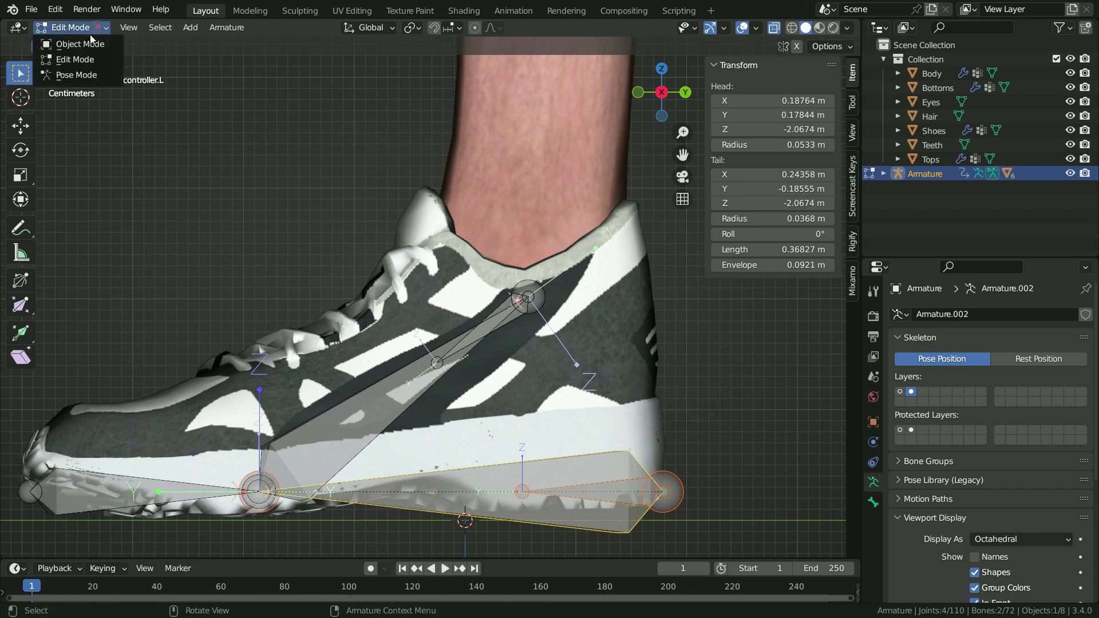
left_click(75, 73)
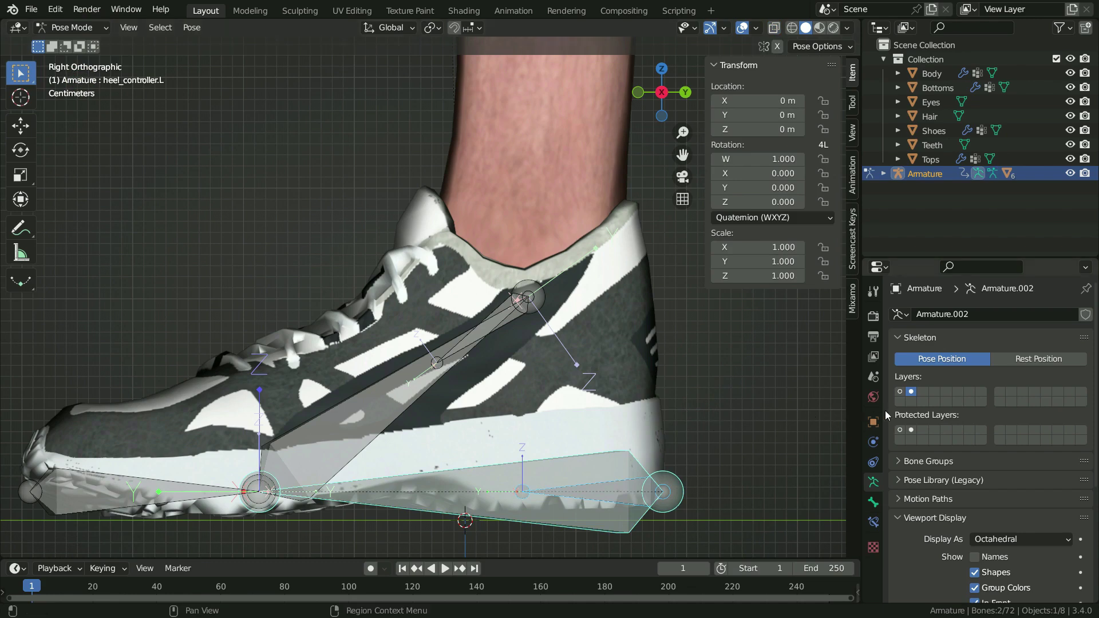
left_click(900, 391, "shift")
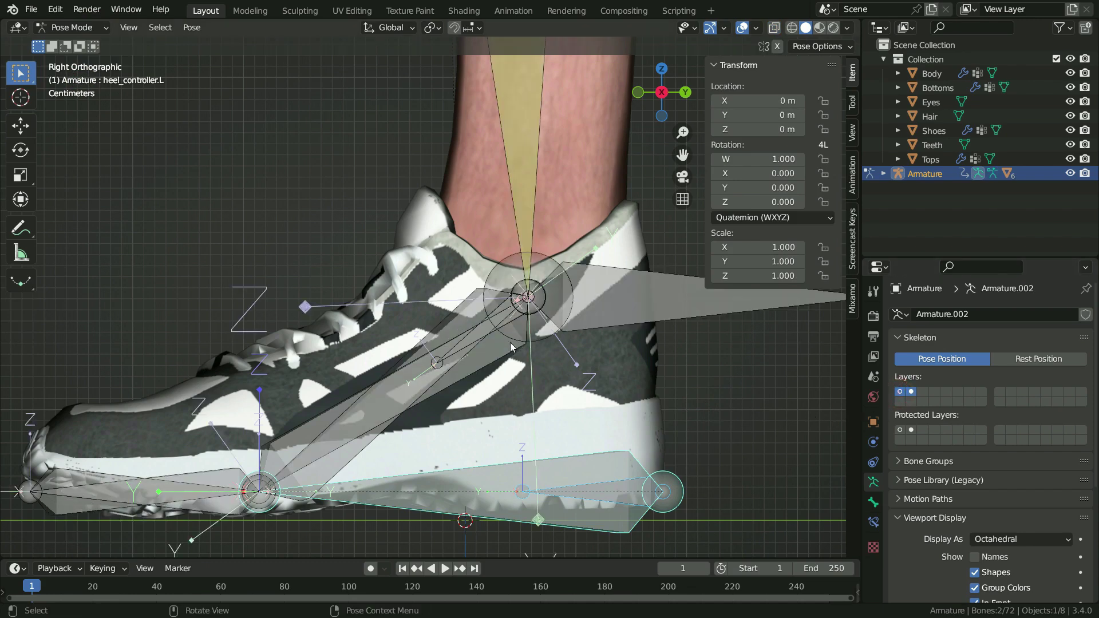
- Add an IK constraint to the foot.L bone with ankle_IK.L as its target
left_click(501, 308)
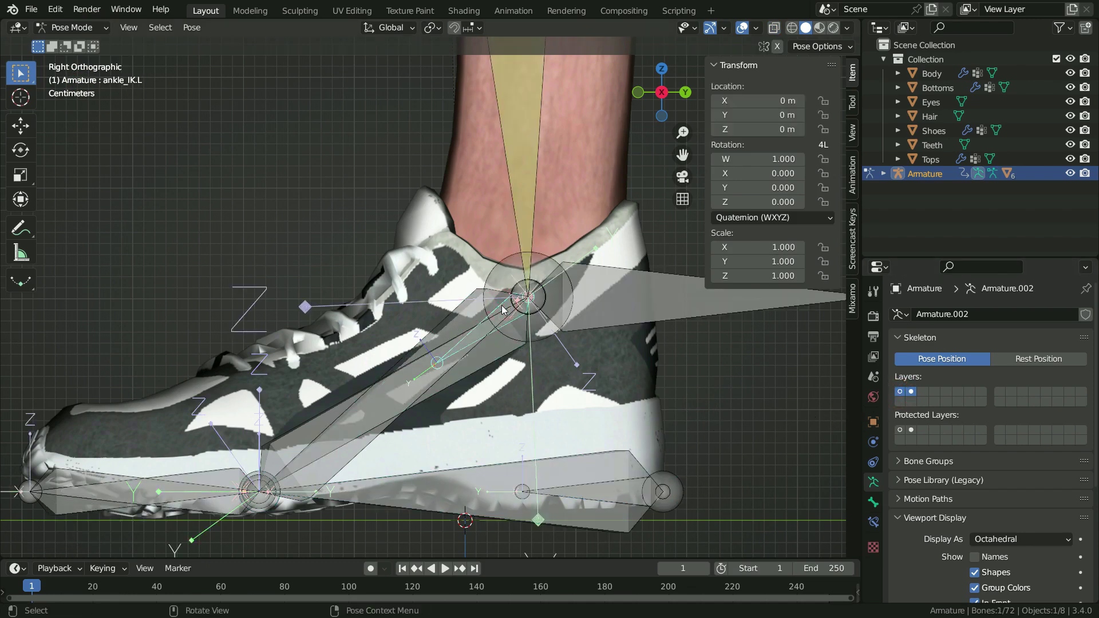
left_click(458, 322, "shift")
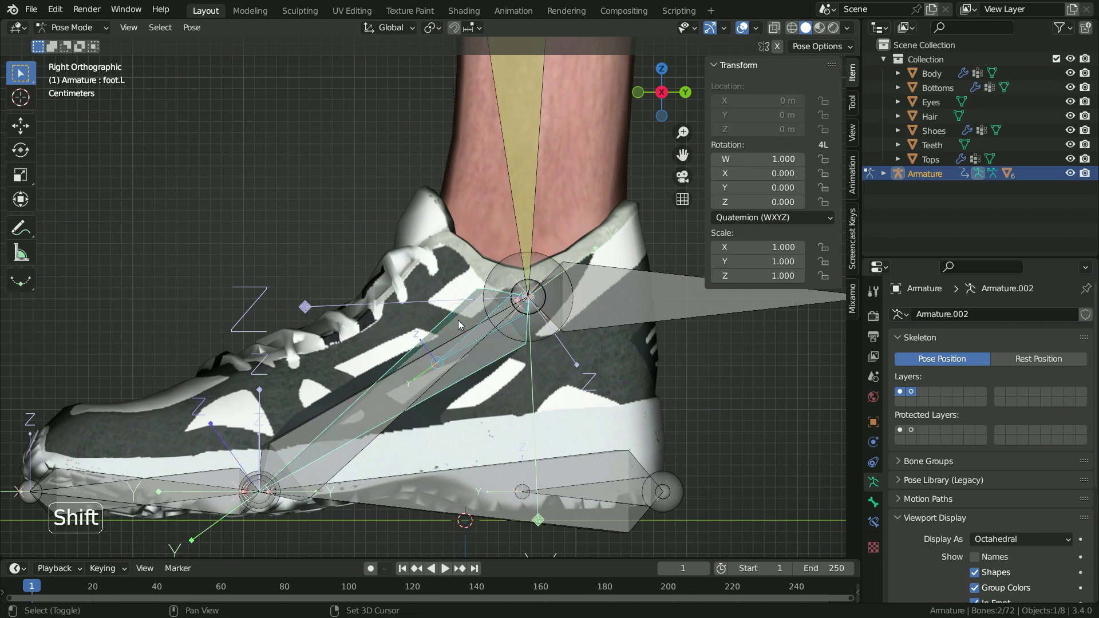
key("shift+i")
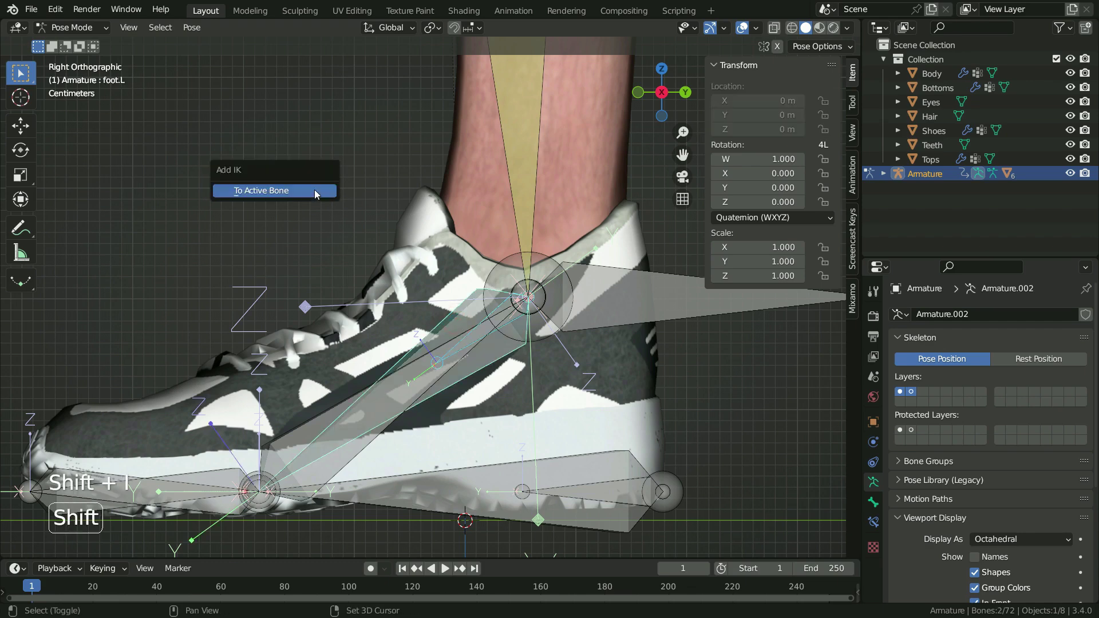
left_click(315, 191)
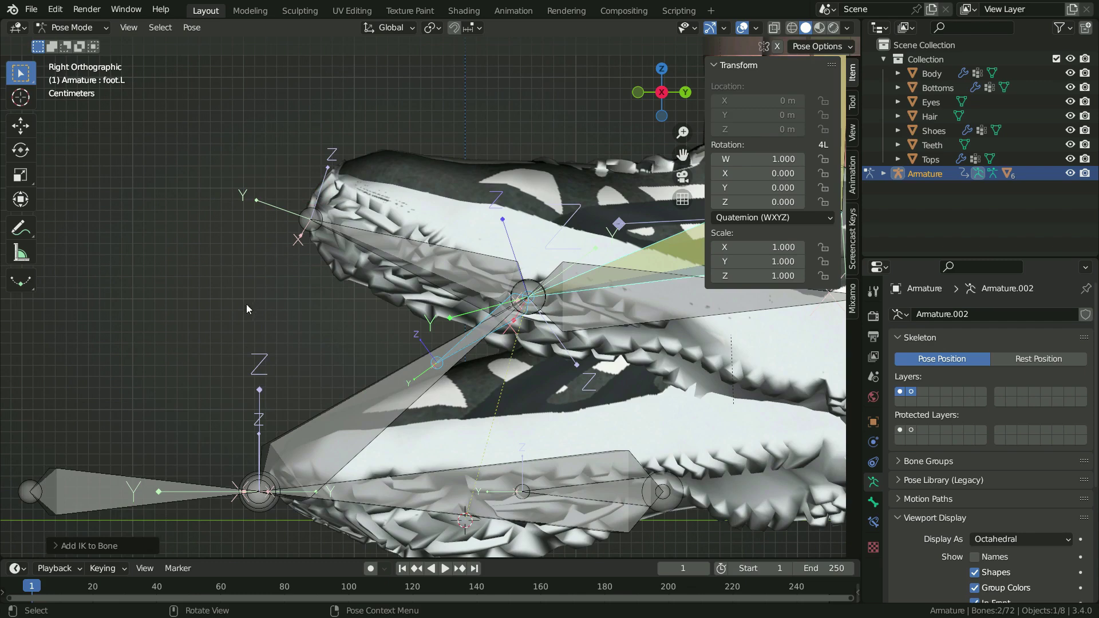
- Set foot.L's IK constraint to a chain length of 1 and enable its Rotation weight
scroll(240, 320, "down", 3)
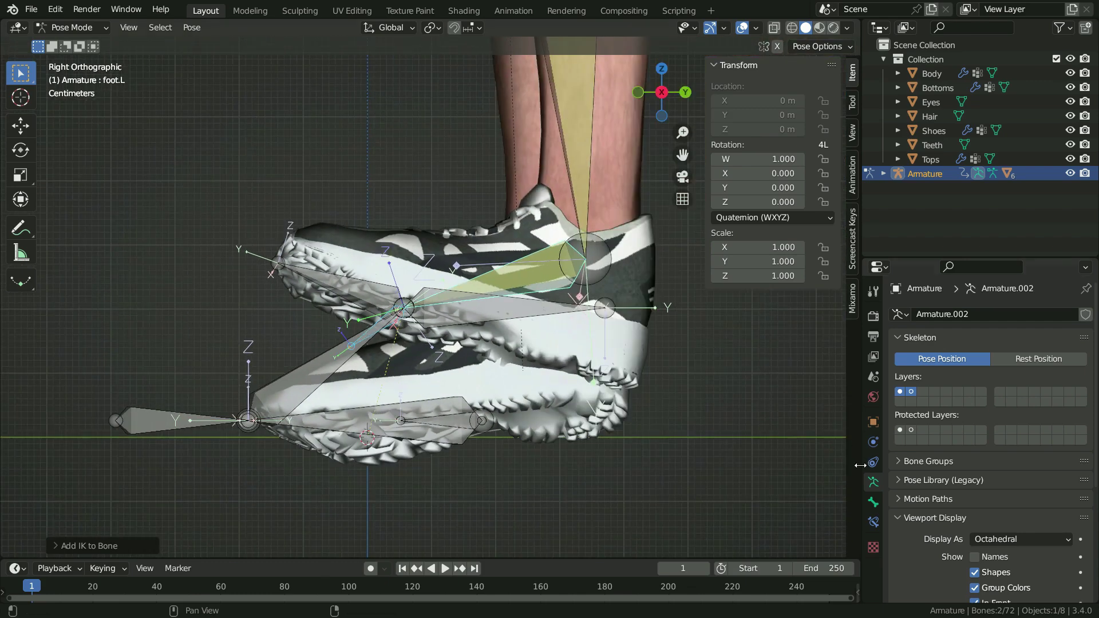
left_click(873, 522)
left_click(1066, 427)
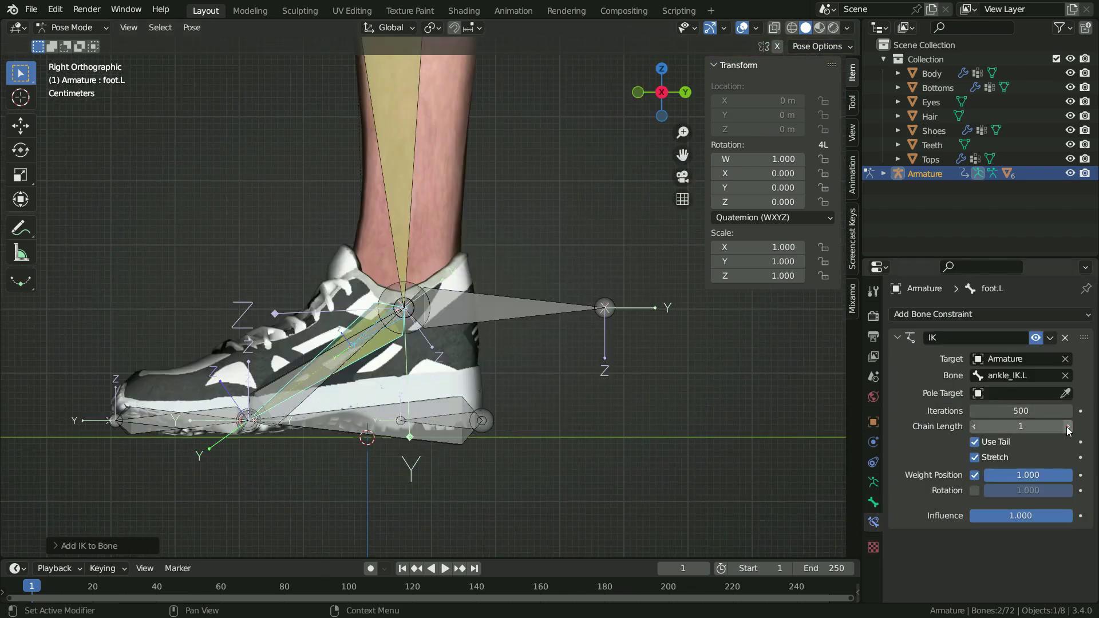
left_click(974, 490)
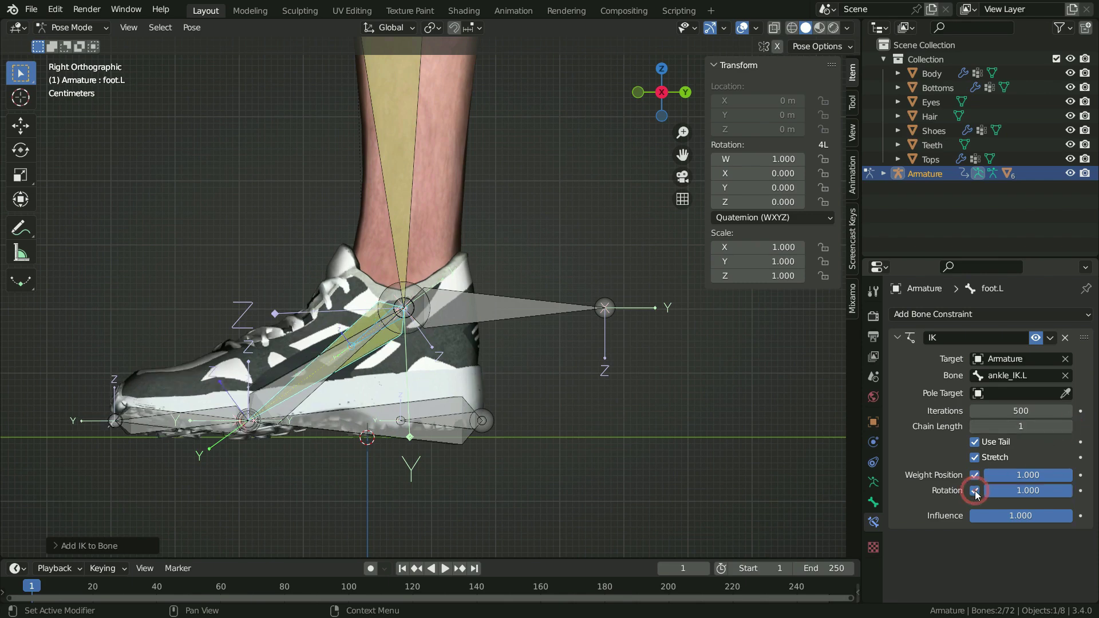
- Add an IK constraint to the toe.L bone with heel_IK.L as its target
scroll(456, 420, "up", 1)
left_click(446, 418)
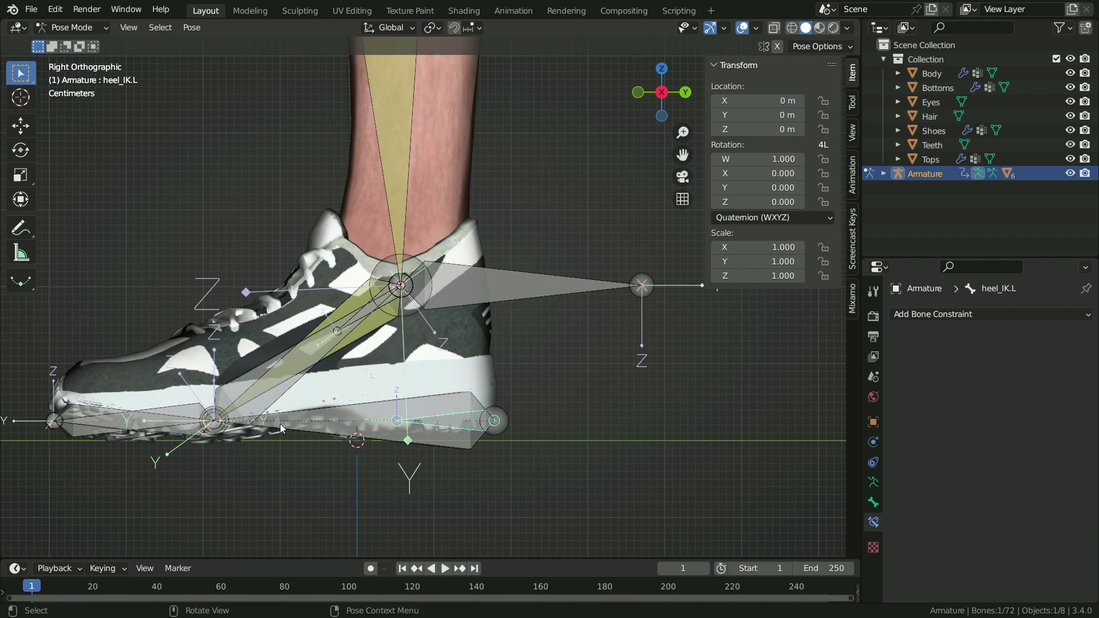
scroll(311, 455, "up", 1)
middle_click_drag(353, 458, 290, 425, "shift")
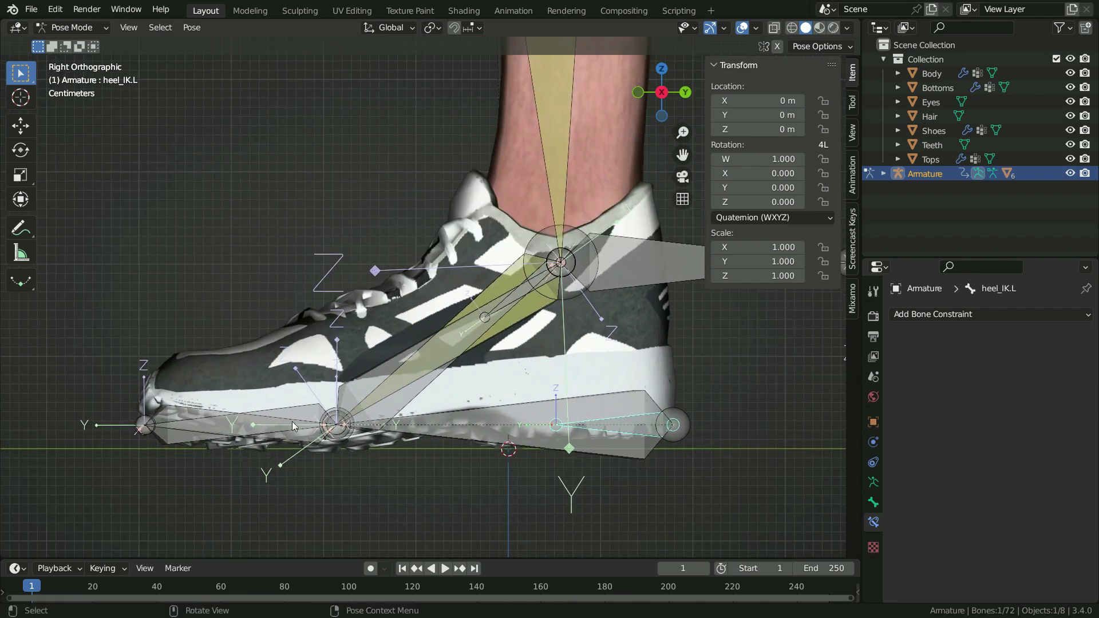
left_click(310, 418, "shift")
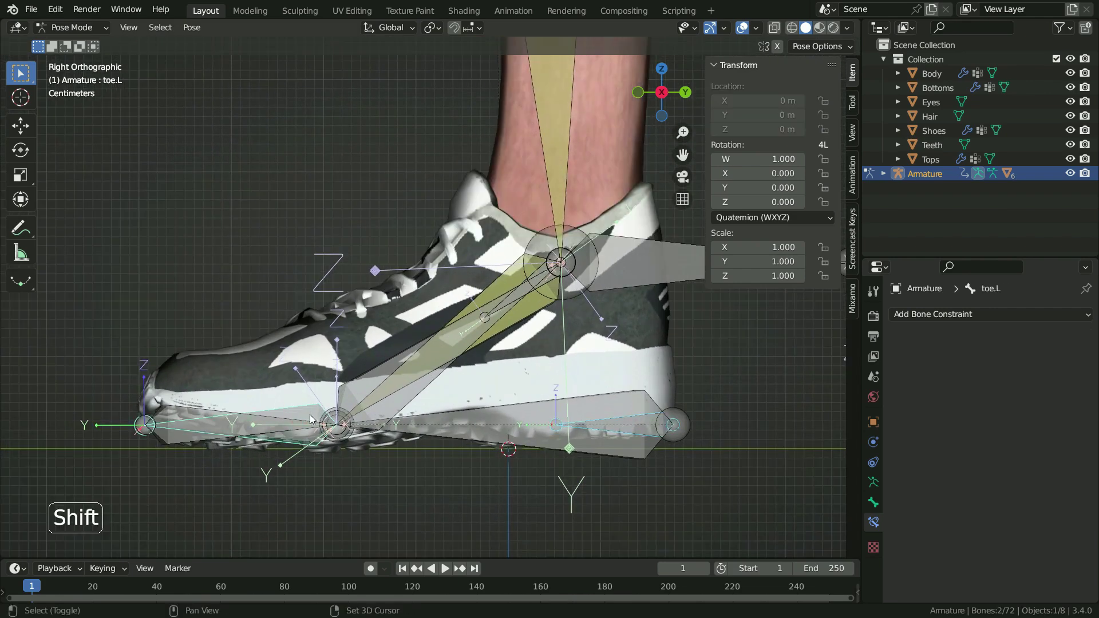
key("shift+i")
left_click(237, 252)
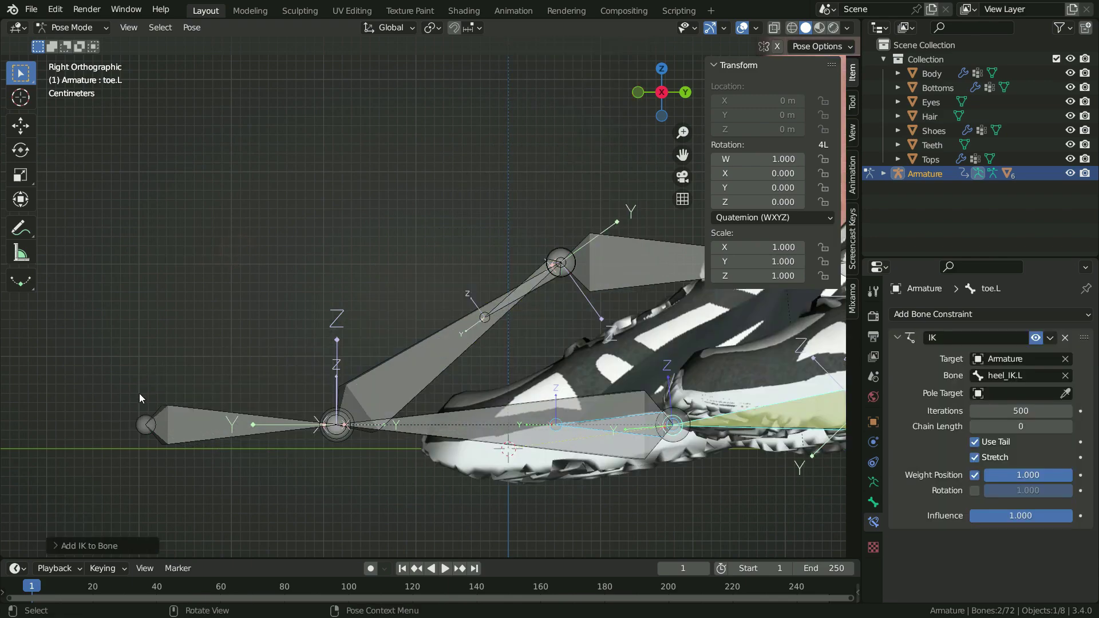
- Set toe.L's IK constraint to a chain length of 1 and enable its Rotation weight
scroll(263, 418, "down", 4)
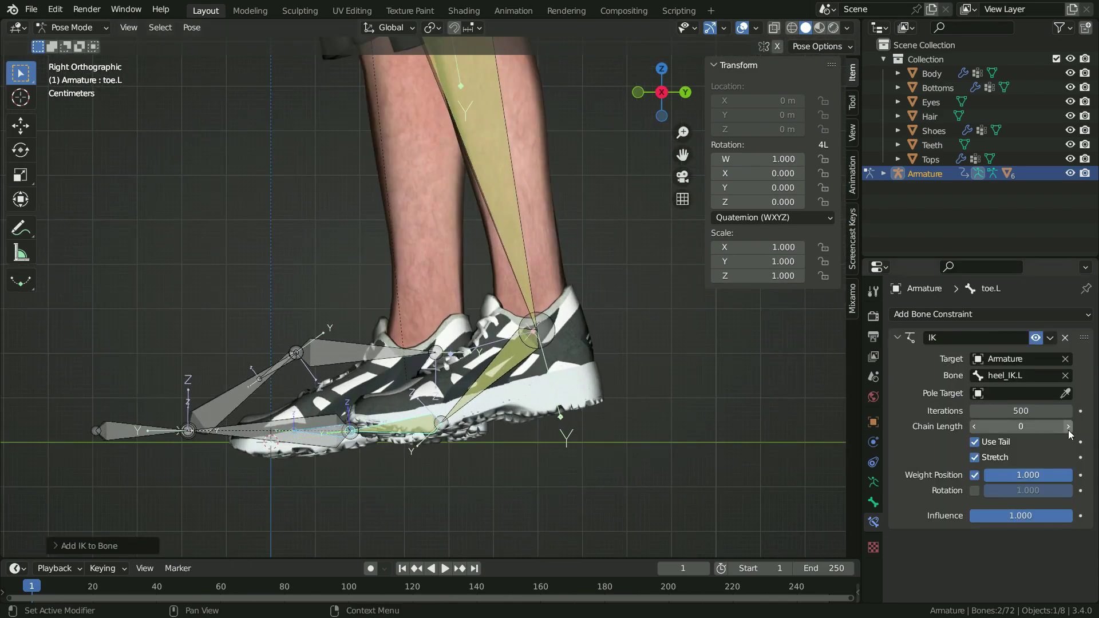
left_click(1068, 427)
left_click(974, 491)
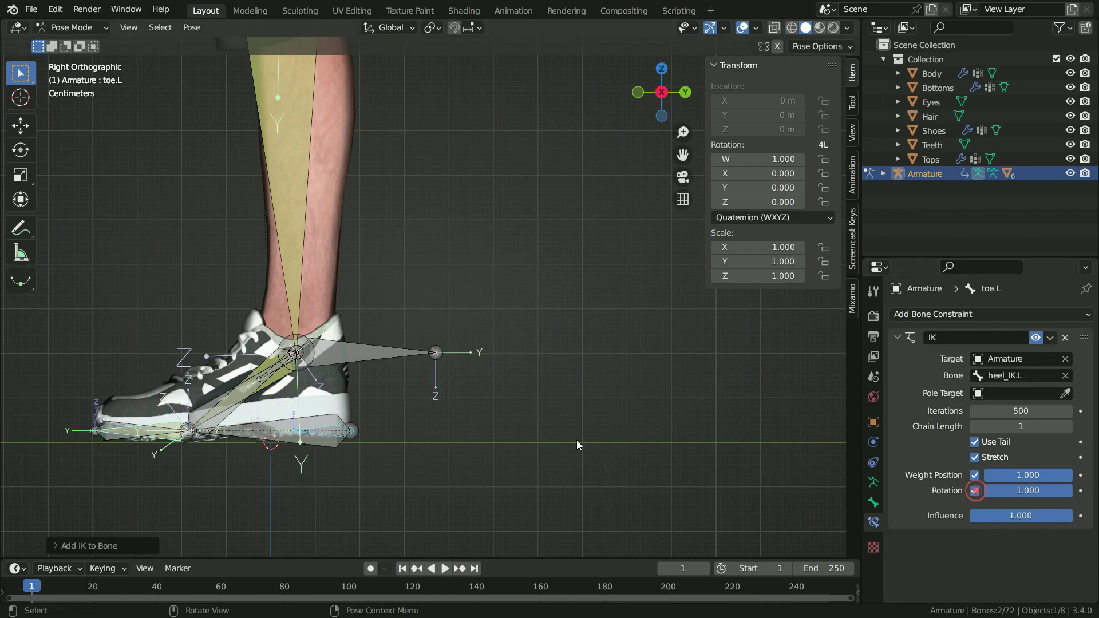
scroll(383, 452, "down", 5)
scroll(389, 435, "up", 6)
scroll(395, 426, "up", 2)
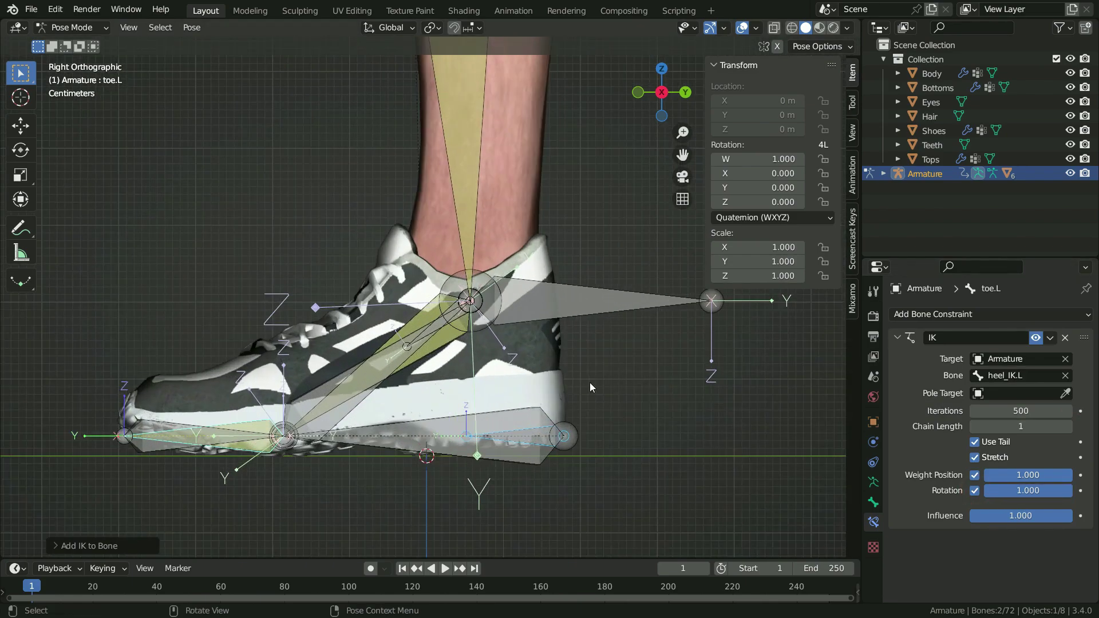
- Show only the second bone layer and move heel_IK.L and ankle_IK.L to the first layer
left_click(873, 483)
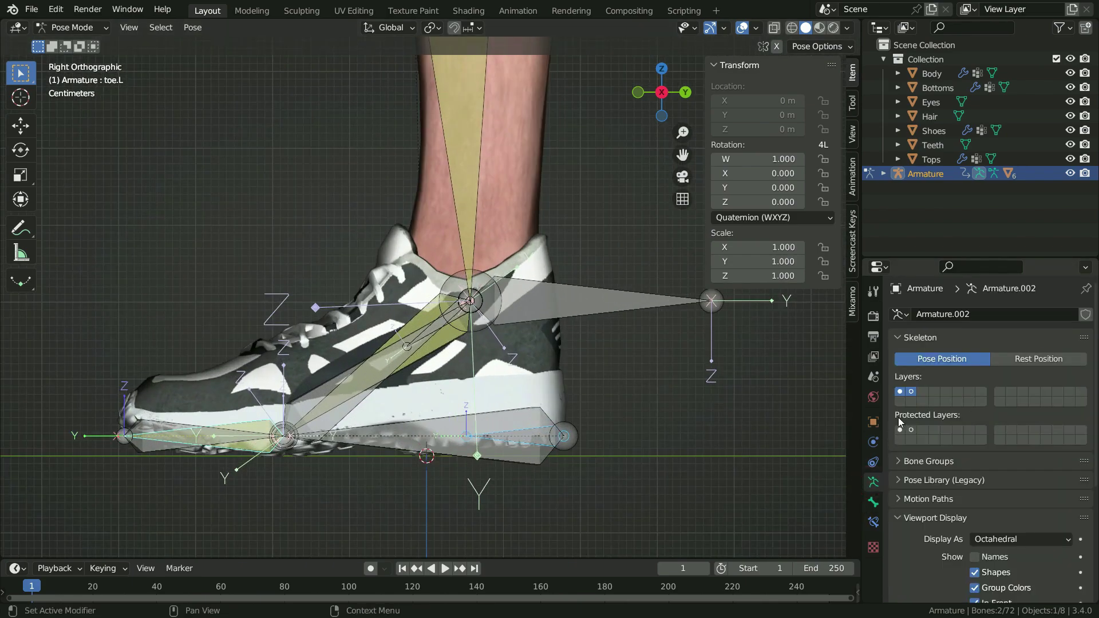
left_click(912, 392)
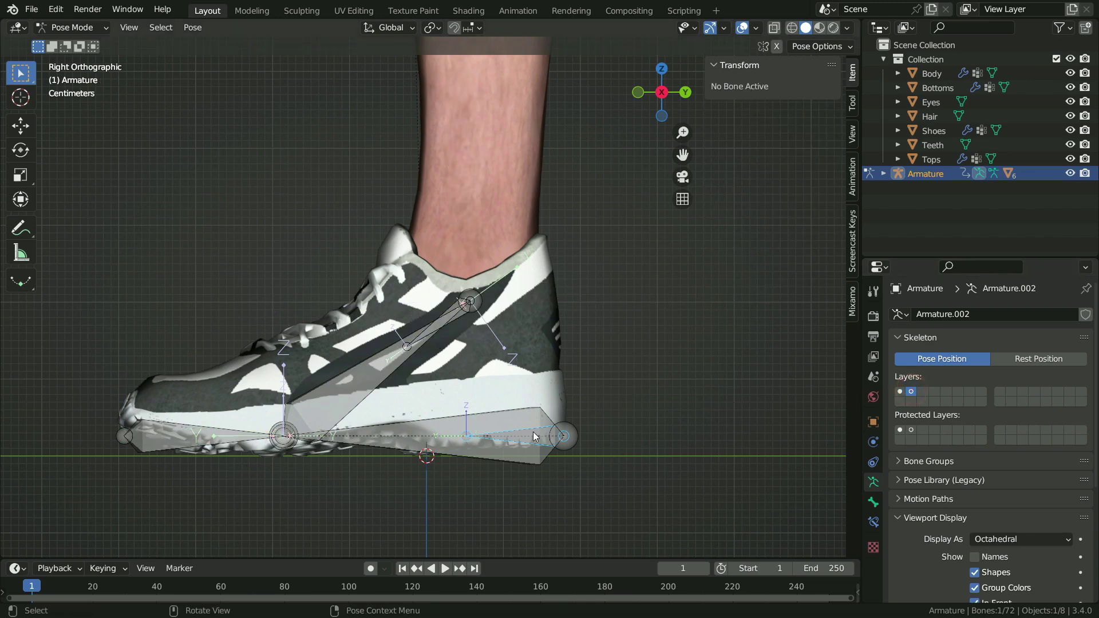
left_click(455, 310, "shift")
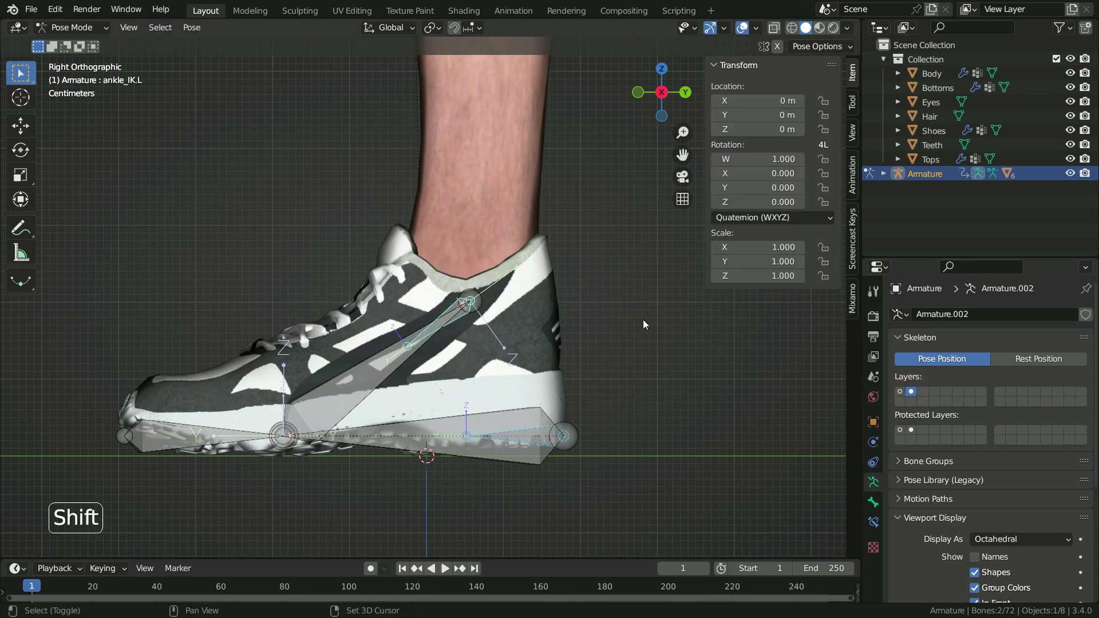
key("m")
left_click(648, 359)
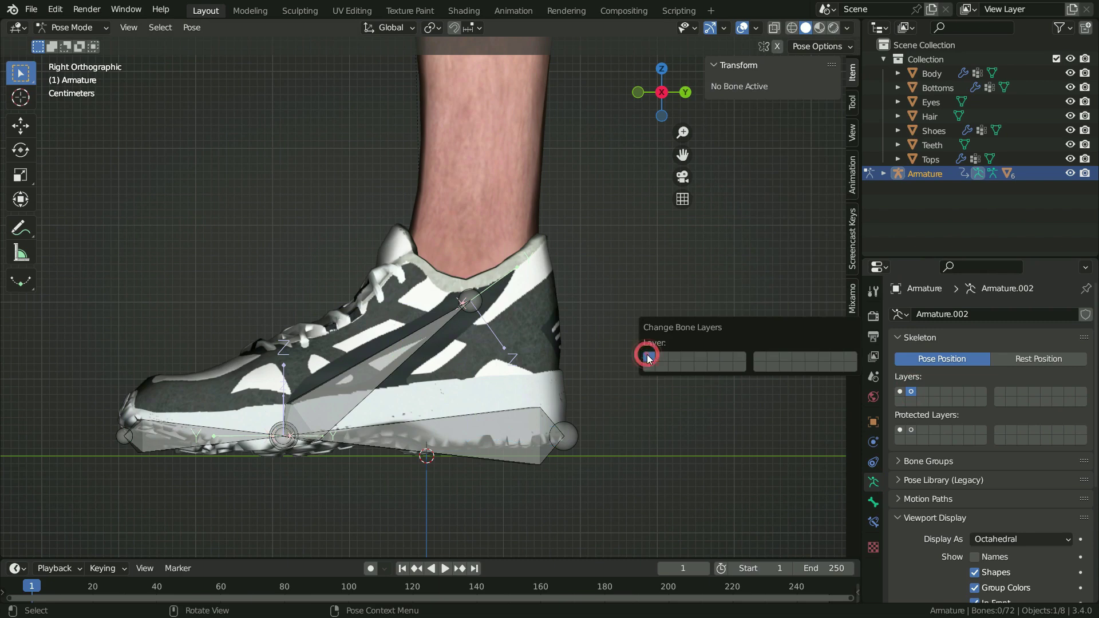
- Test foot_controller.L by moving it and rotating it about its local X axis, cancelling both transforms
scroll(515, 390, "down", 3)
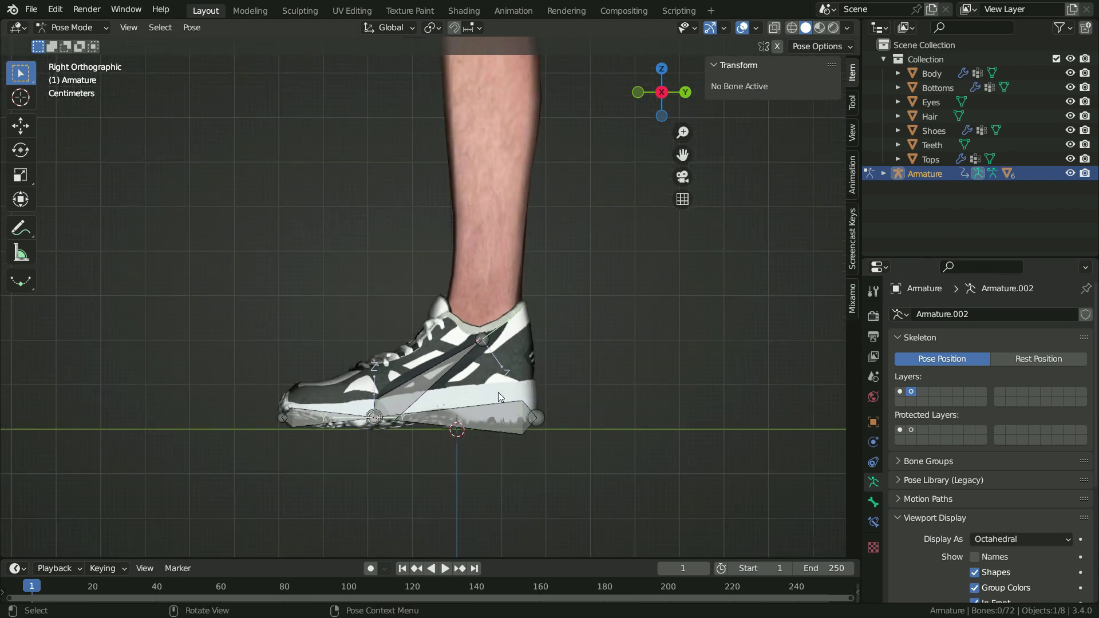
left_click(308, 424)
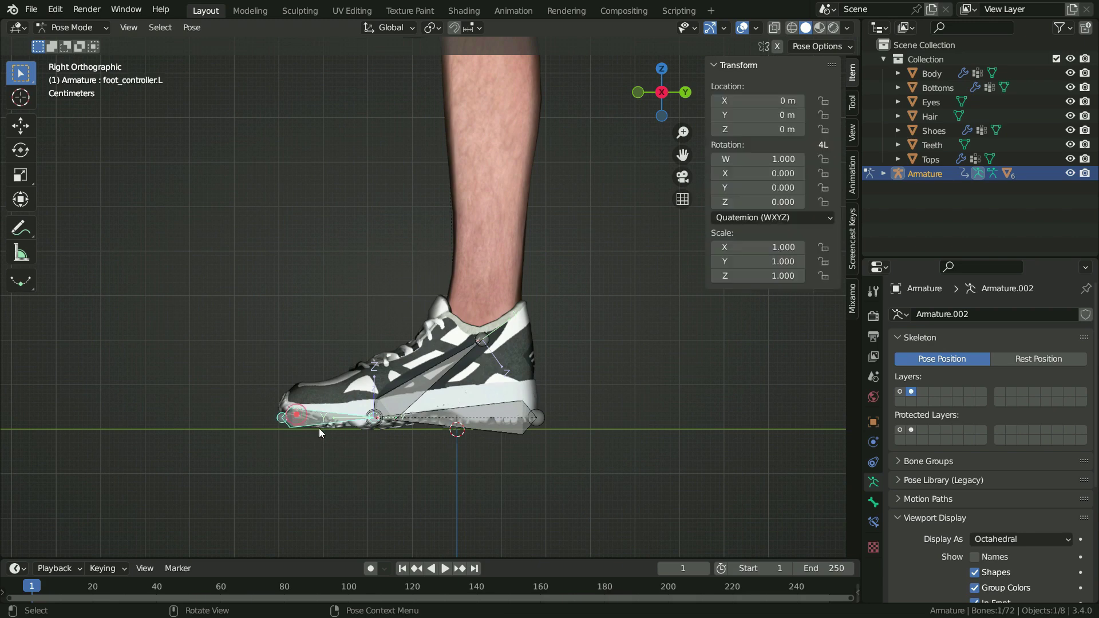
key("g")
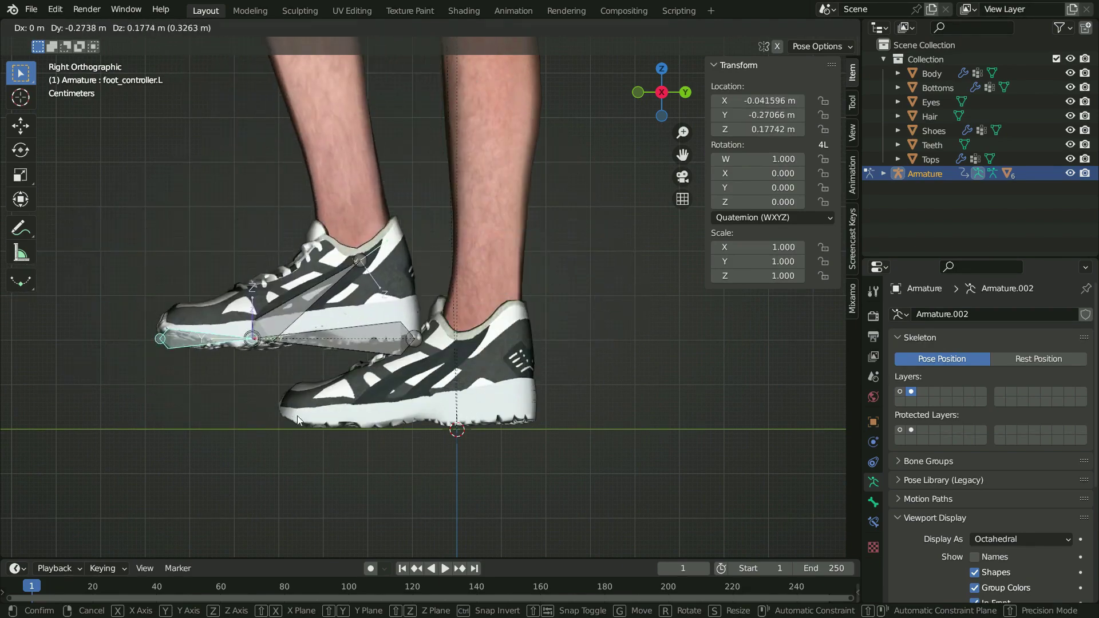
right_click(366, 485)
key("r")
key("x")
key("x")
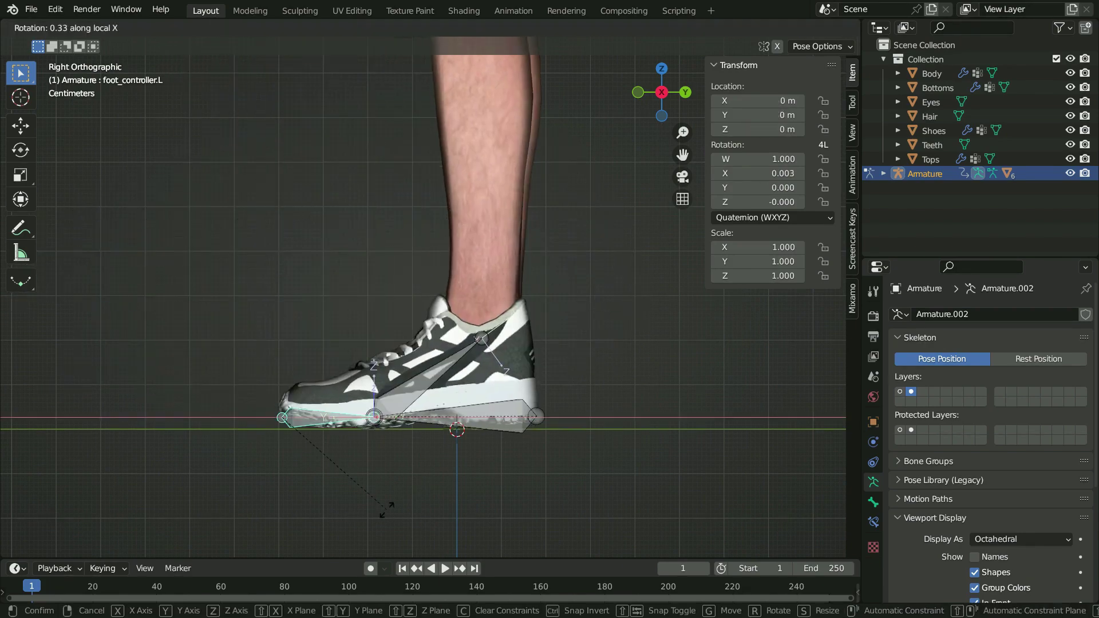
right_click(377, 445)
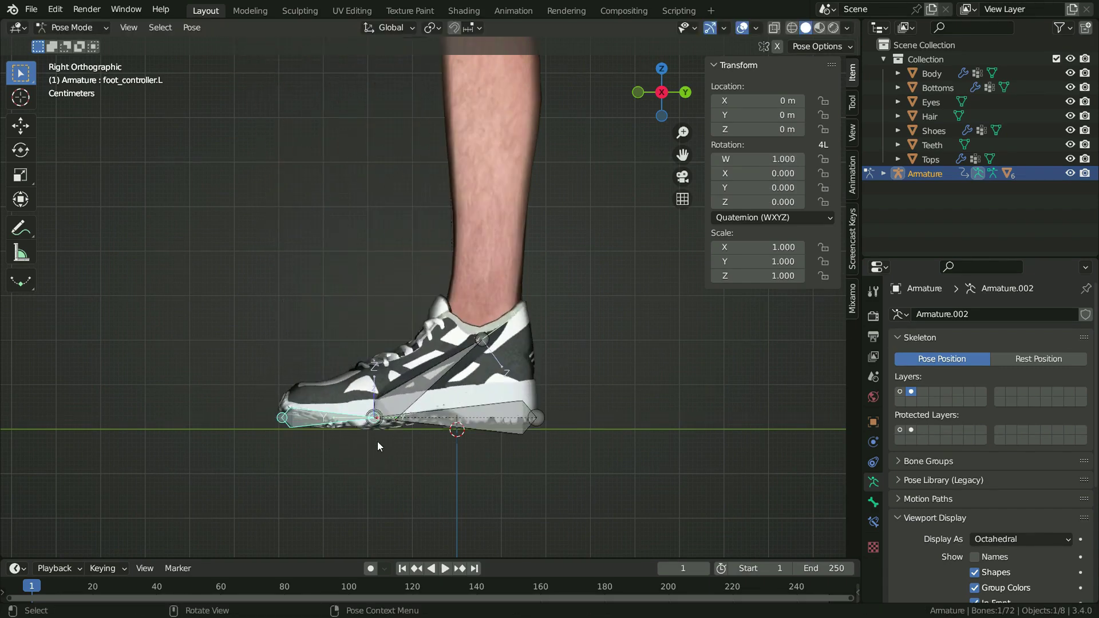
- Test the heel lift by rotating ankle_controller.L about its local X axis, then cancel the rotation
left_click(400, 397)
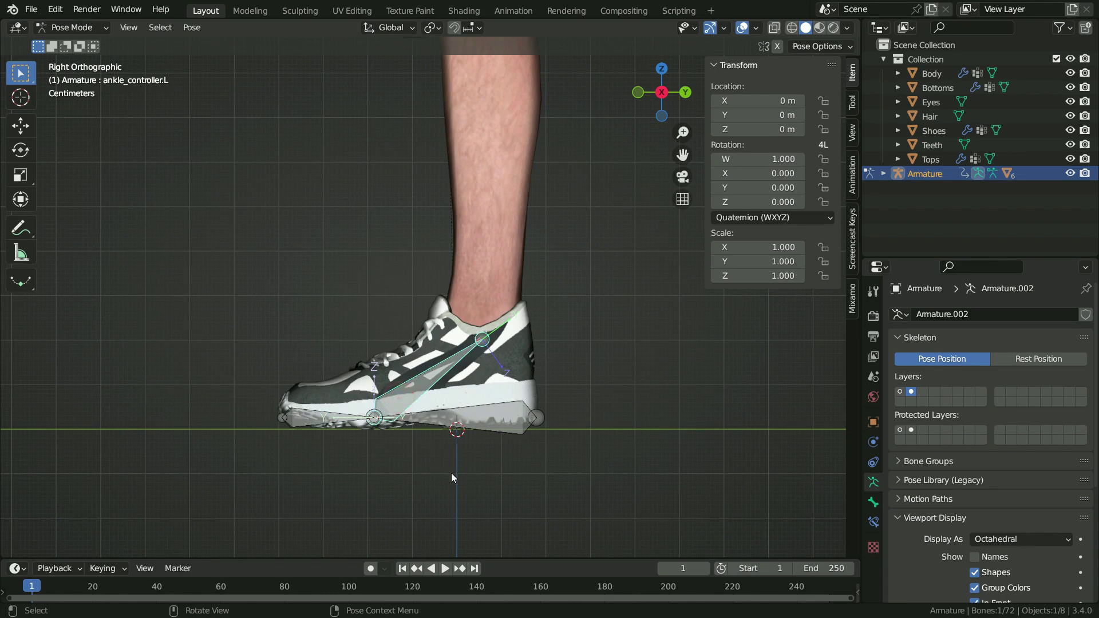
key("r")
key("x")
key("x")
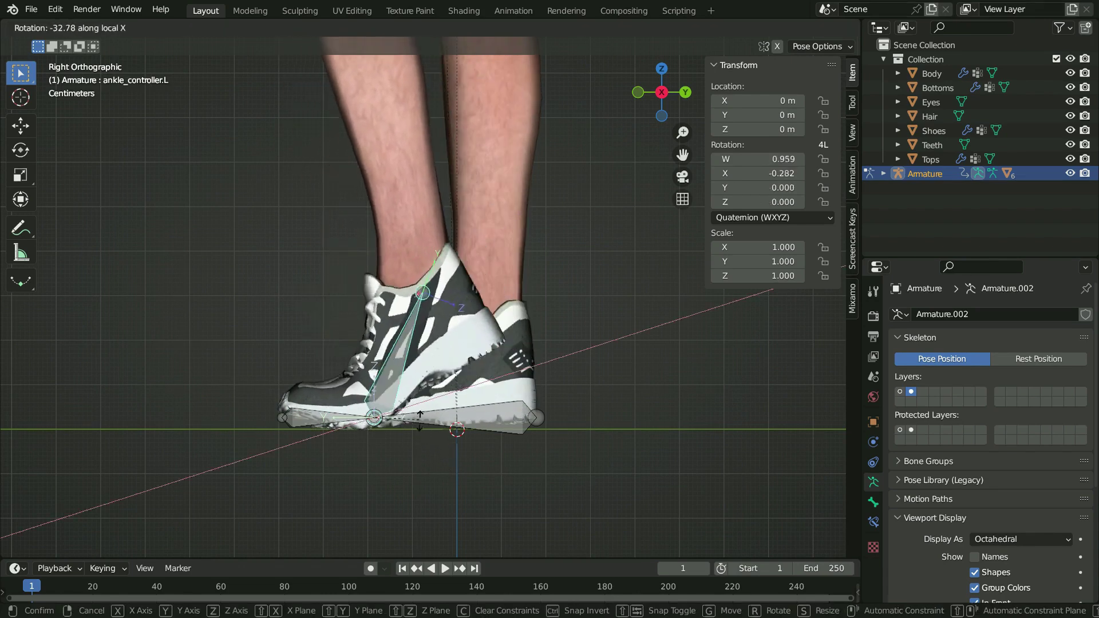
right_click(420, 403)
- Test the toe lift by rotating heel_controller.L about its local X axis and cancel the rotation
left_click(503, 415)
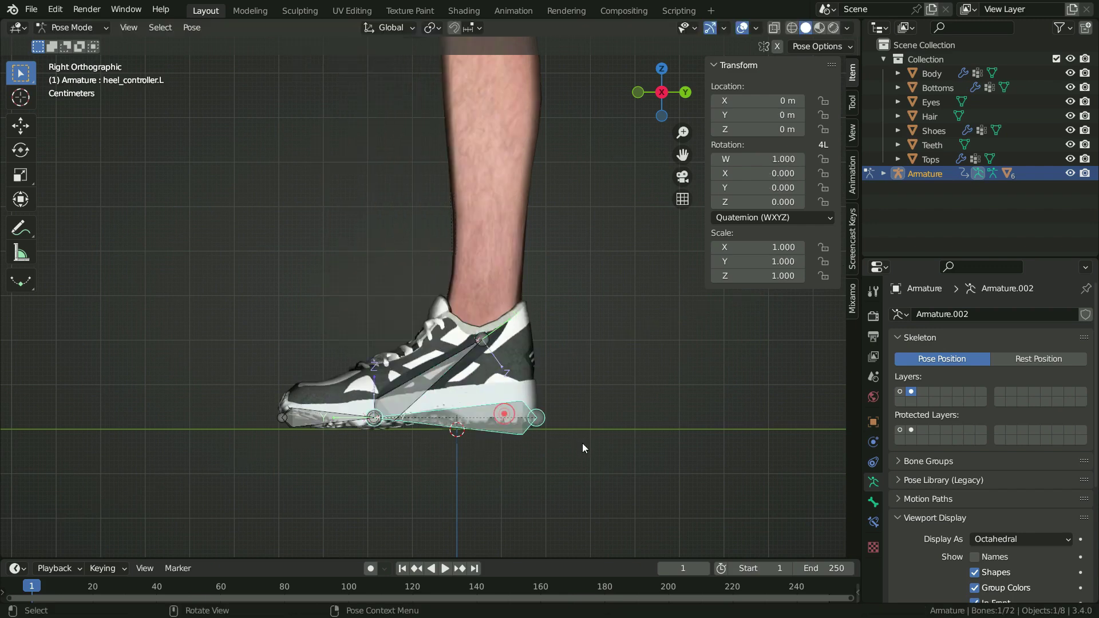
key("r")
key("x")
key("x")
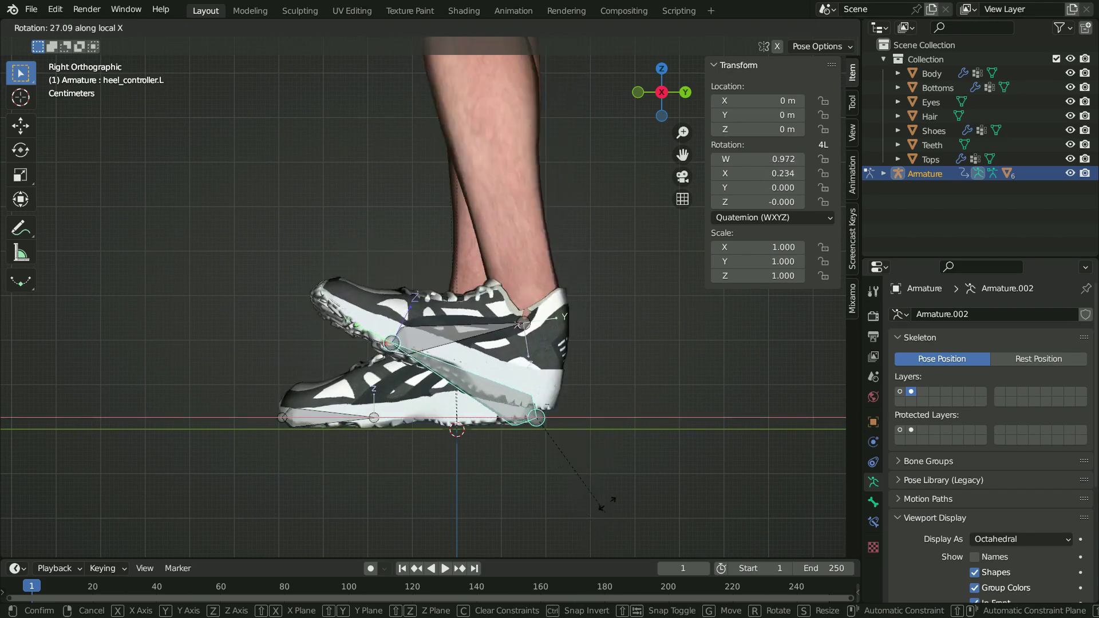
right_click(595, 376)
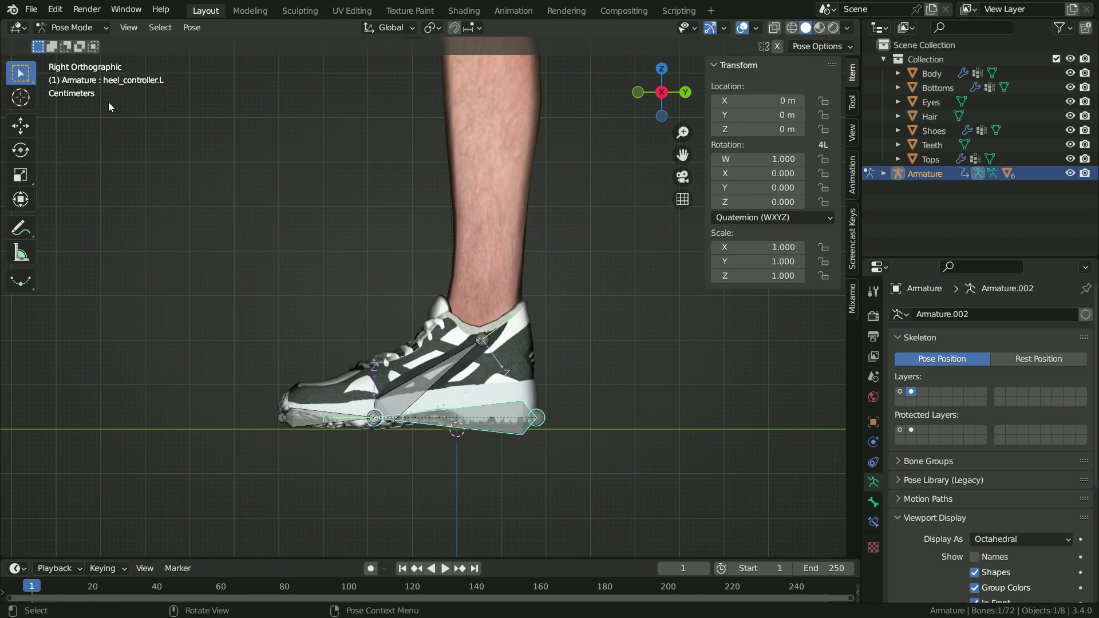
- In Edit Mode, show the first bone layer alongside the second and clear the parent of knee_target.L
left_click(71, 27)
left_click(75, 59)
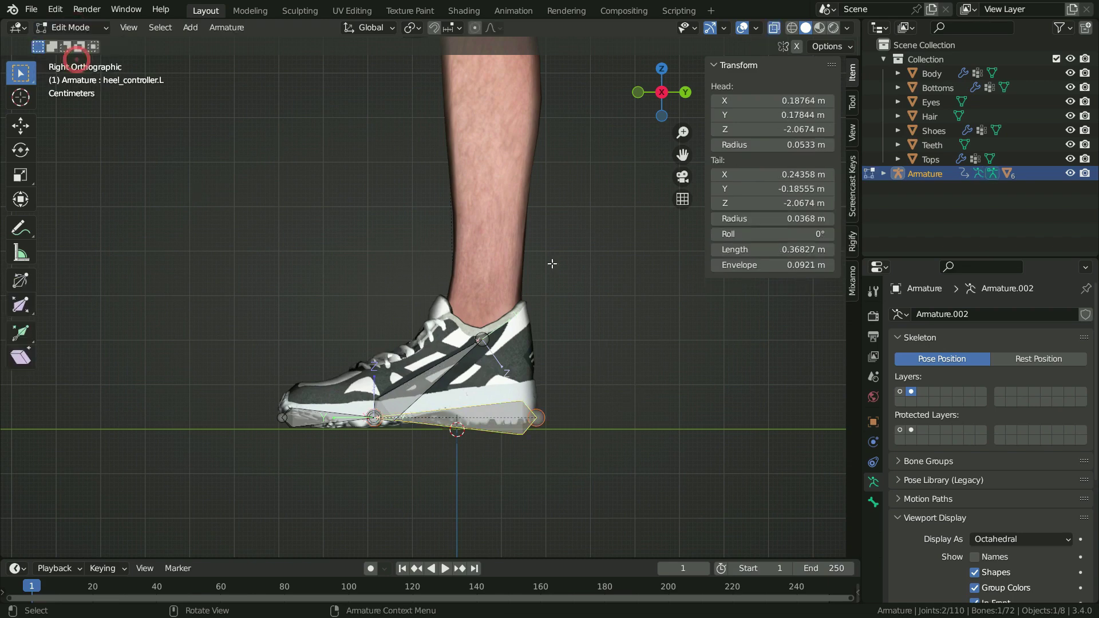
left_click(900, 391, "shift")
scroll(389, 396, "down", 4)
left_click(304, 204)
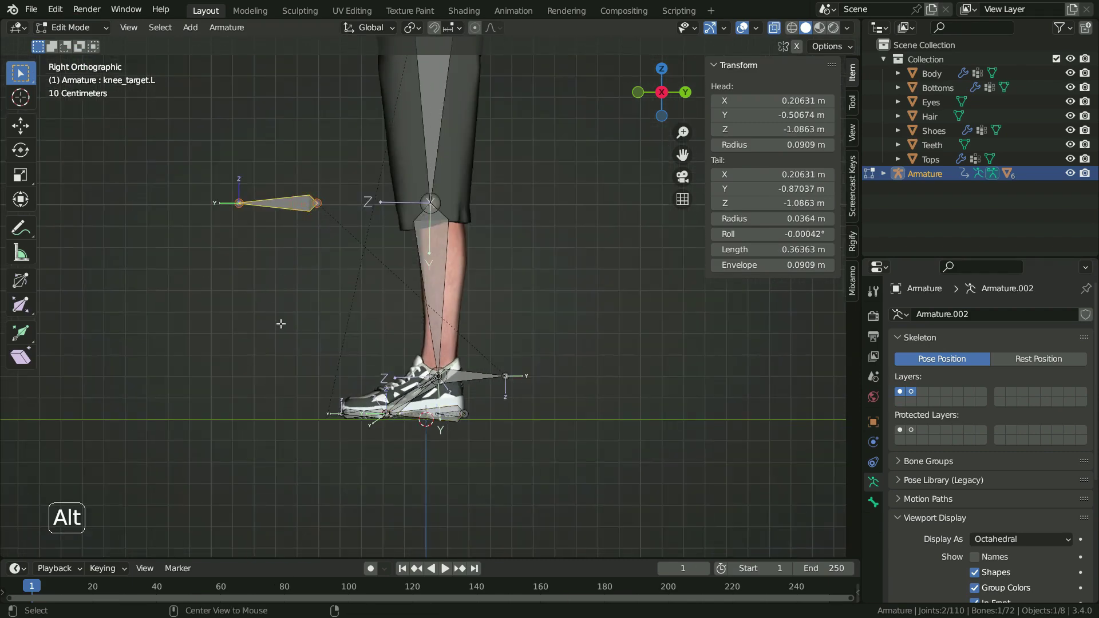
key("alt+p")
left_click(280, 323)
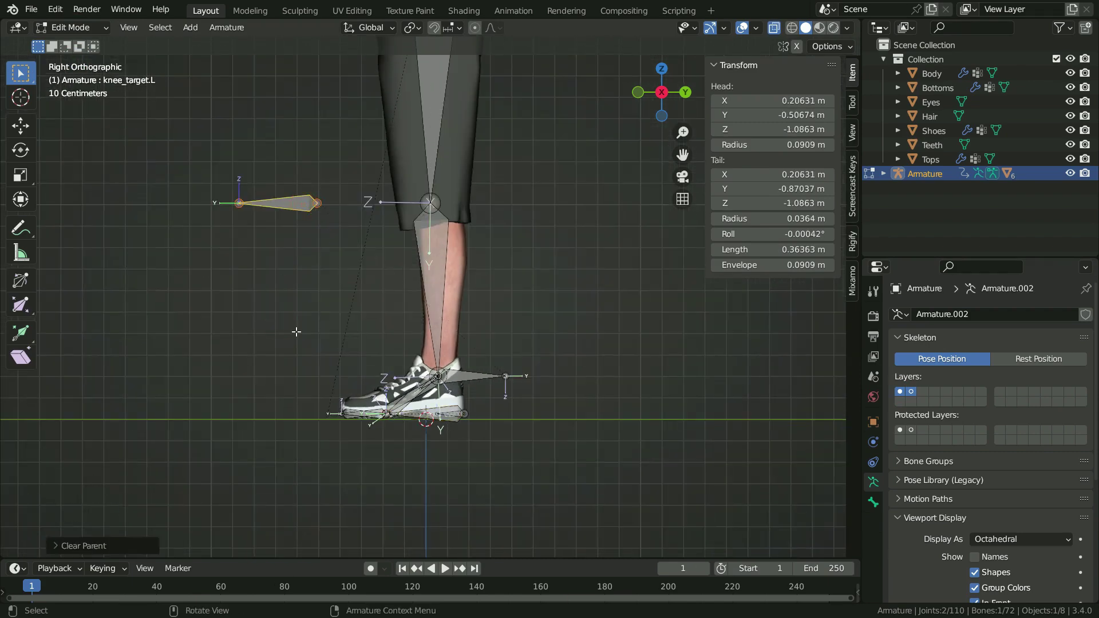
- Parent knee_target.L to foot_controller.L with Keep Offset
scroll(301, 334, "up", 1)
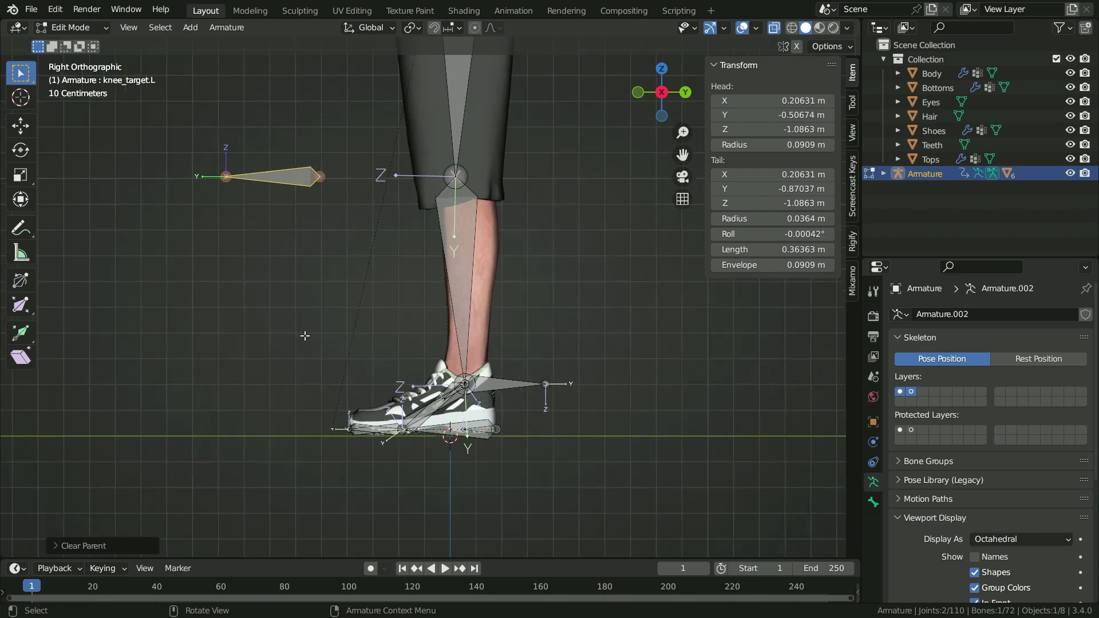
scroll(352, 421, "up", 4)
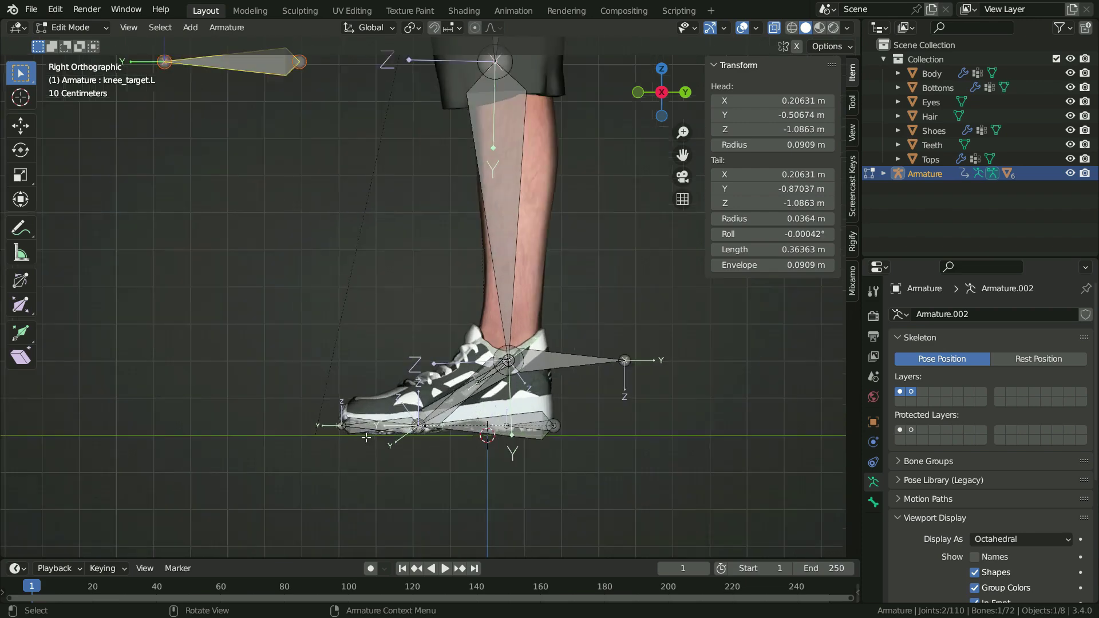
left_click(349, 418, "shift")
scroll(350, 418, "down", 4)
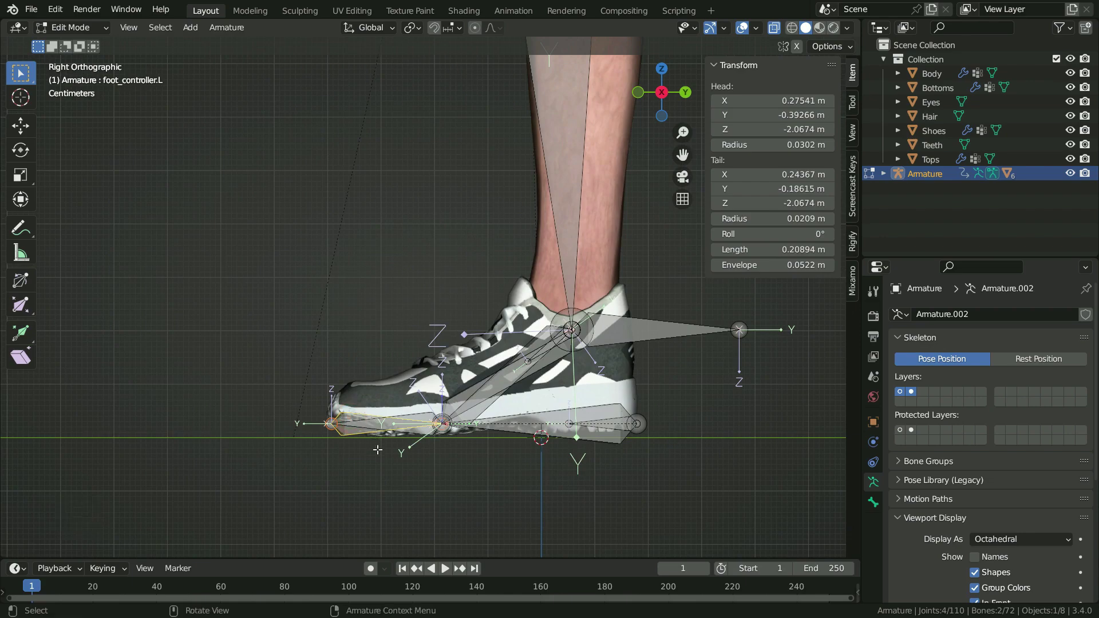
key("ctrl+p")
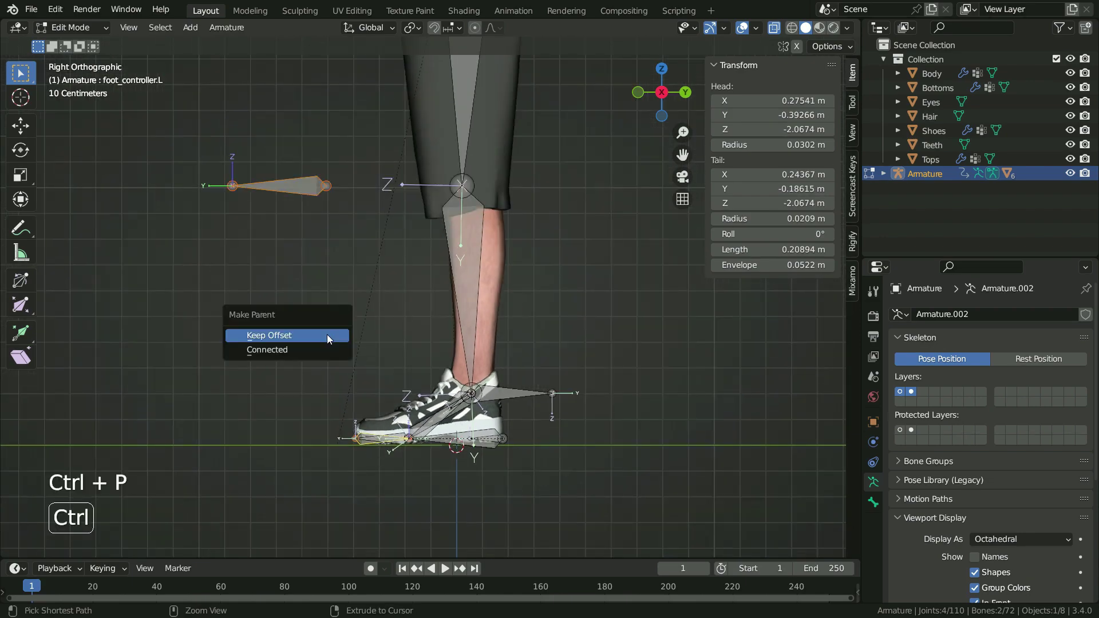
left_click(328, 334)
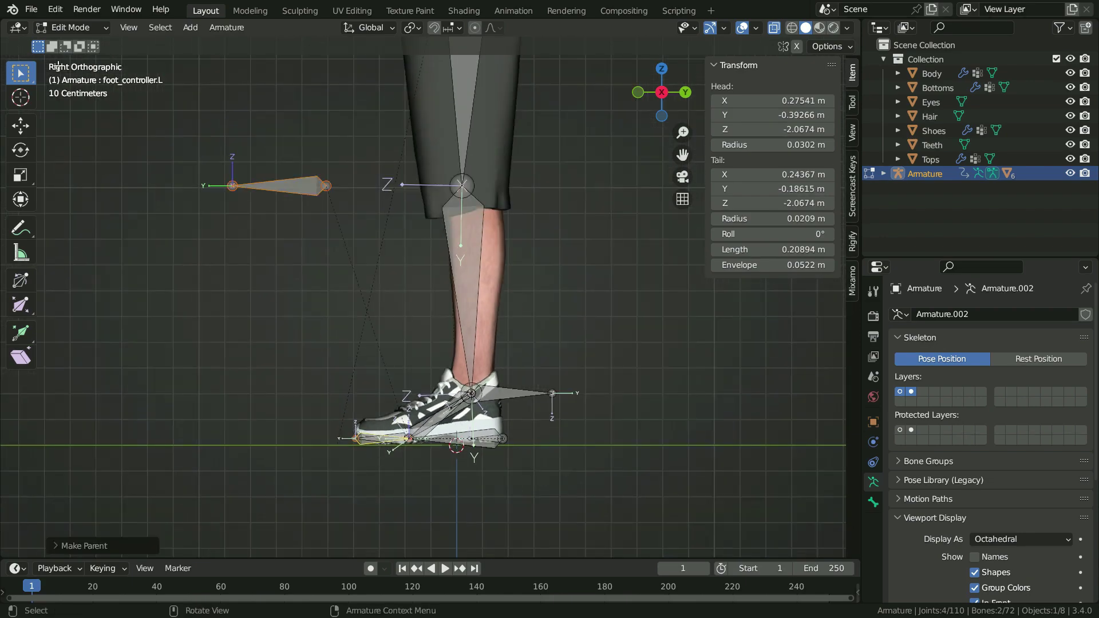
- In Pose Mode, test the toe lift by rotating heel_controller.L about its local X axis, then cancel the rotation and deselect the bone
left_click(71, 28)
left_click(81, 71)
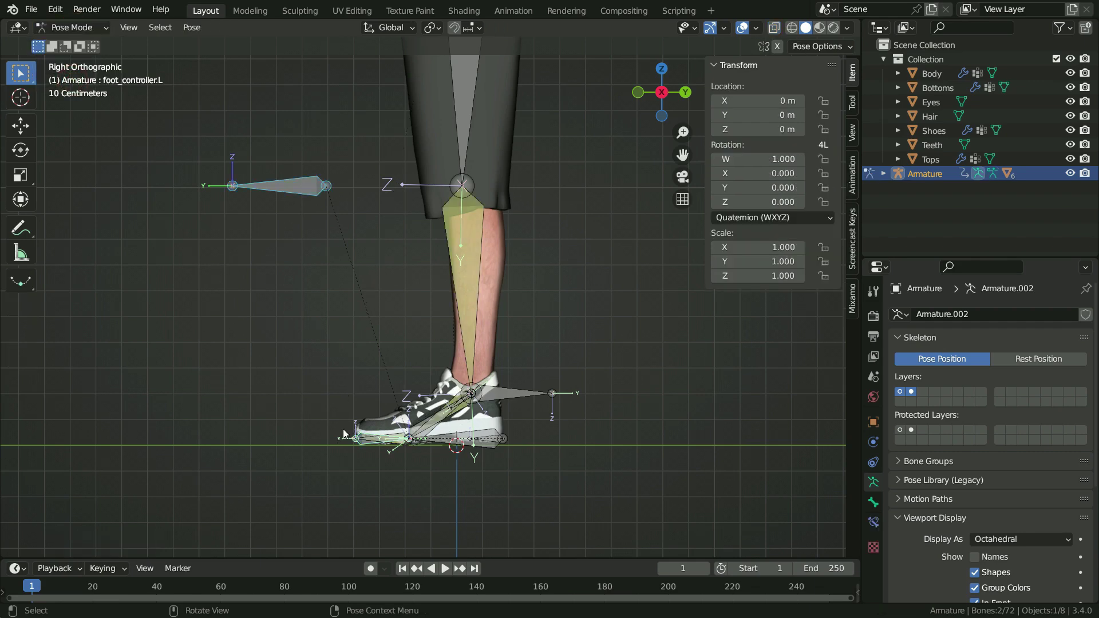
scroll(339, 426, "up", 2)
left_click(572, 428)
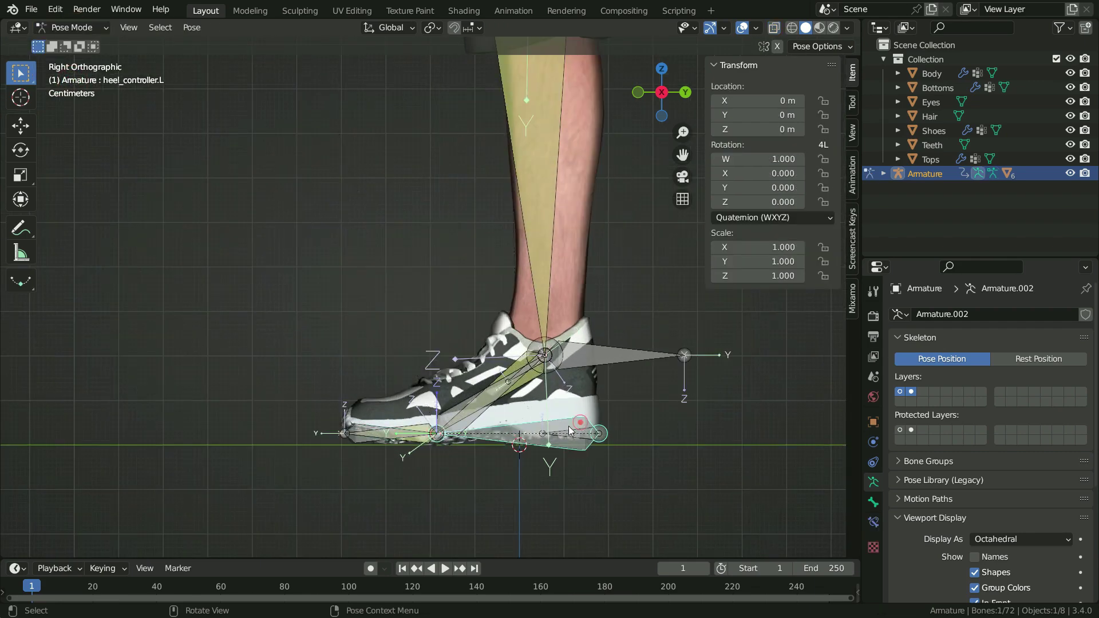
key("r")
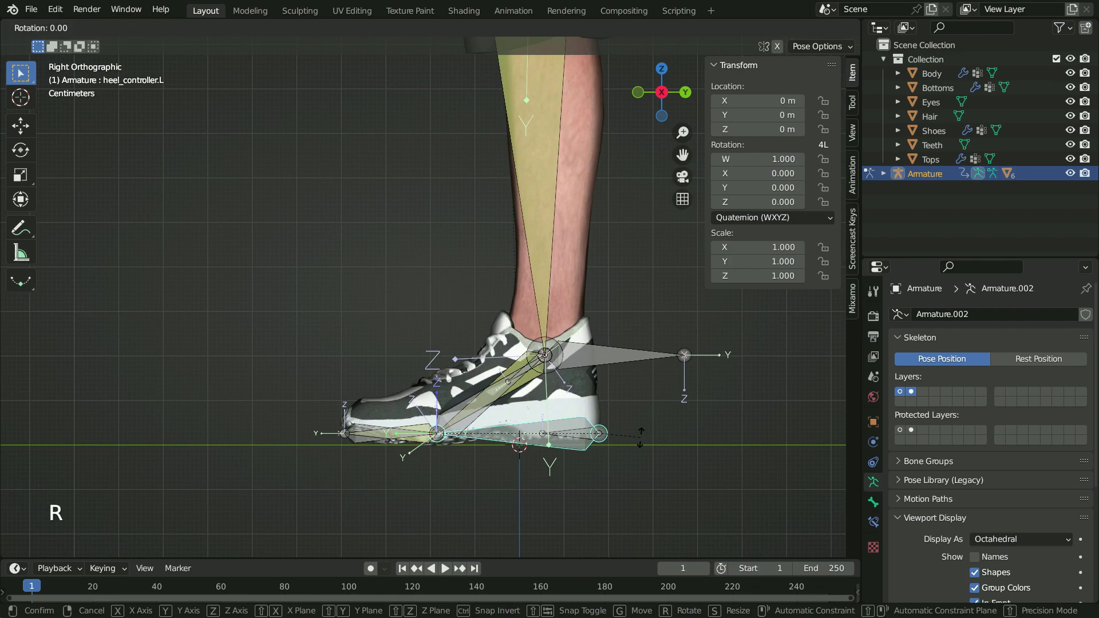
key("x")
key("x")
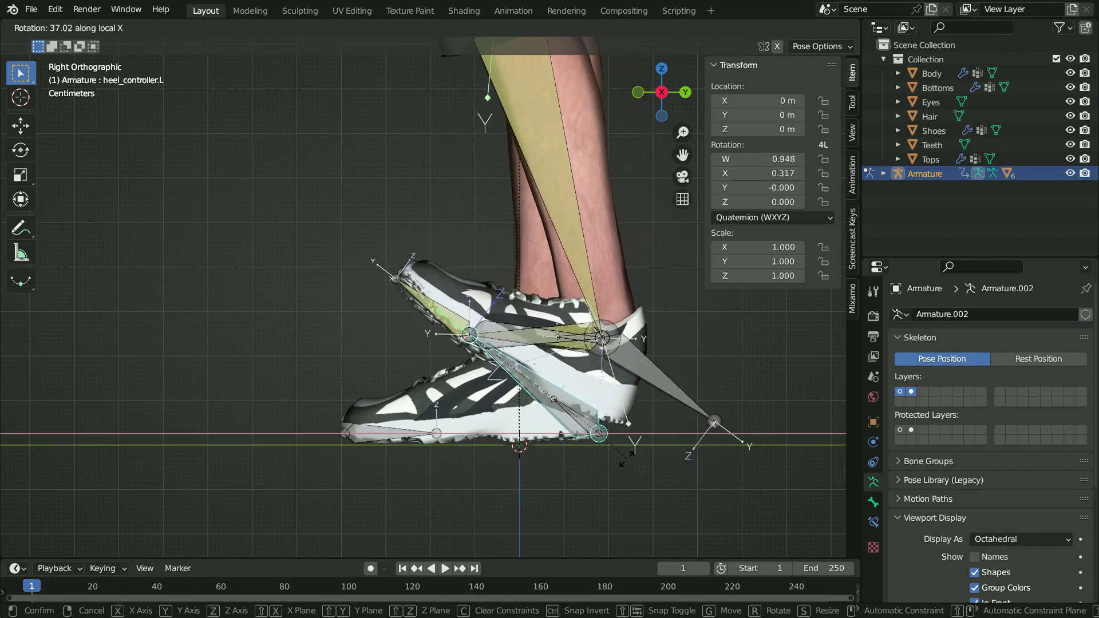
key("Escape")
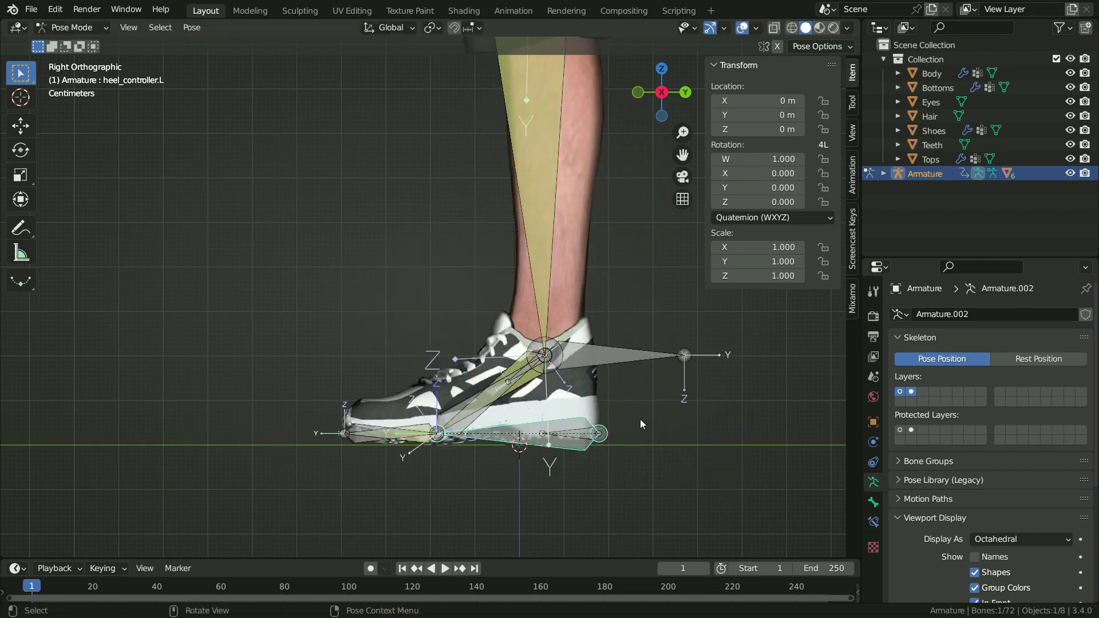
left_click(640, 421)
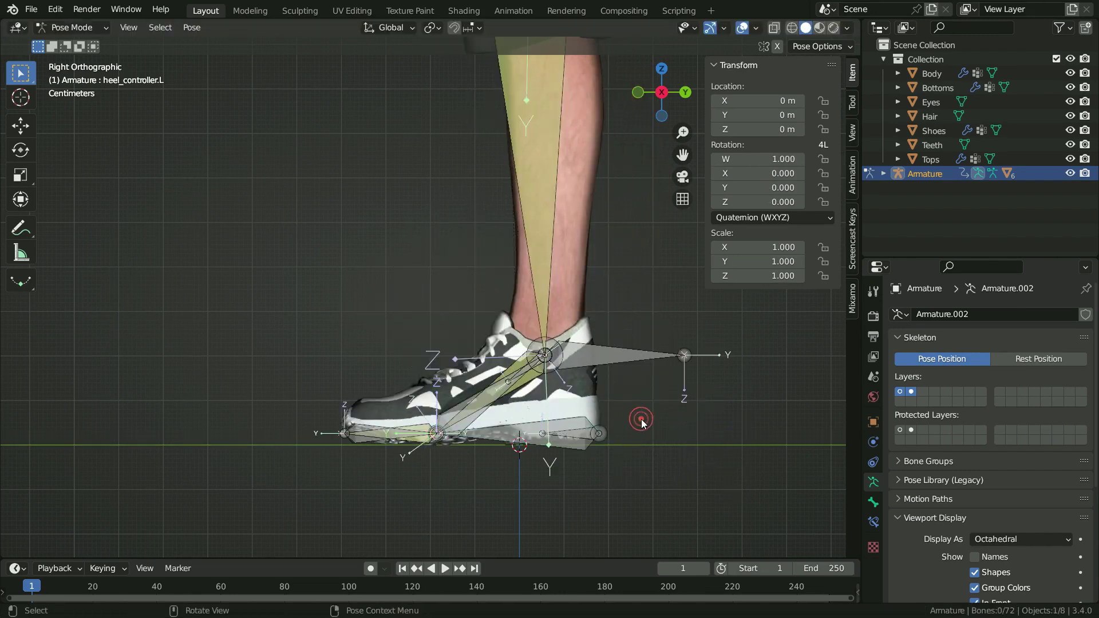
- Switch to Object Mode, select the armature and then the Shoes mesh, and enter Weight Paint mode
middle_click_drag(641, 423, 515, 412, "shift")
left_click(63, 28)
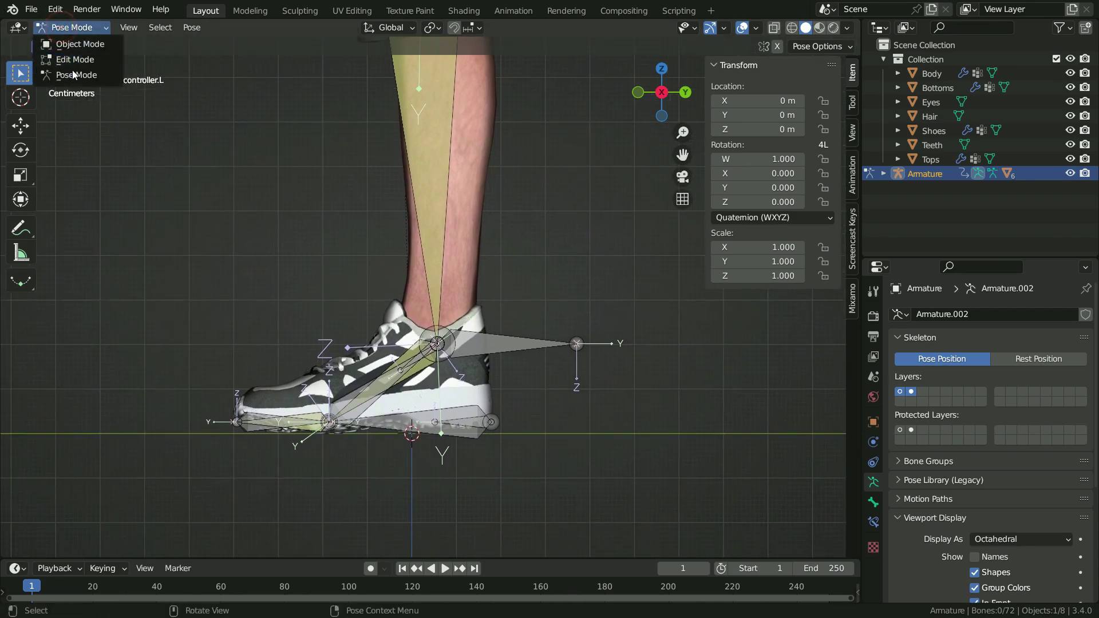
left_click(78, 46)
left_click(543, 289)
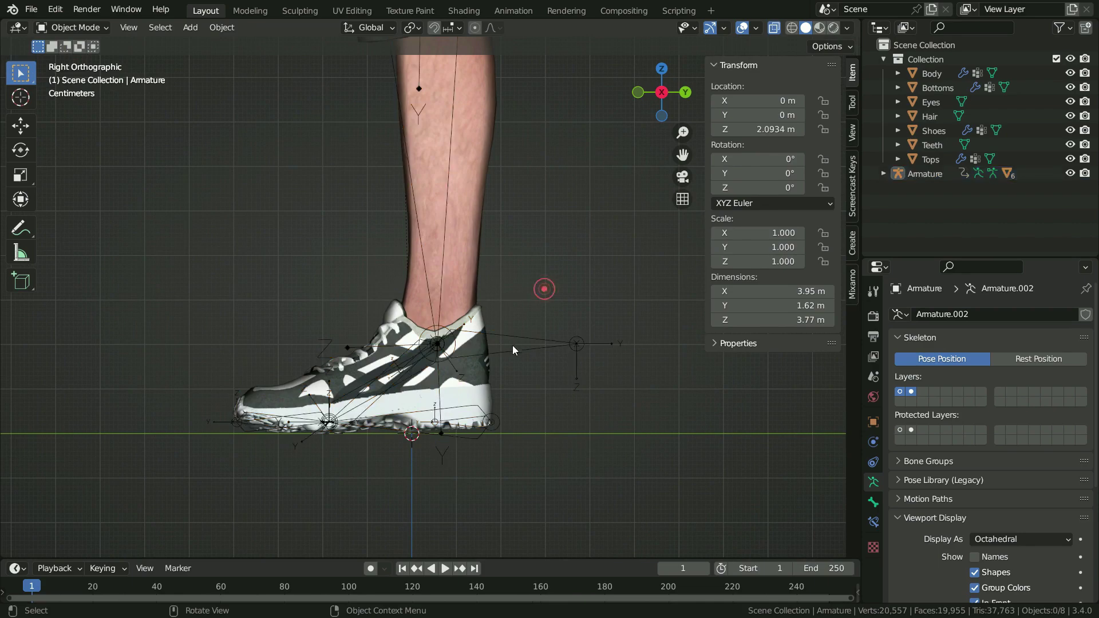
left_click(520, 335)
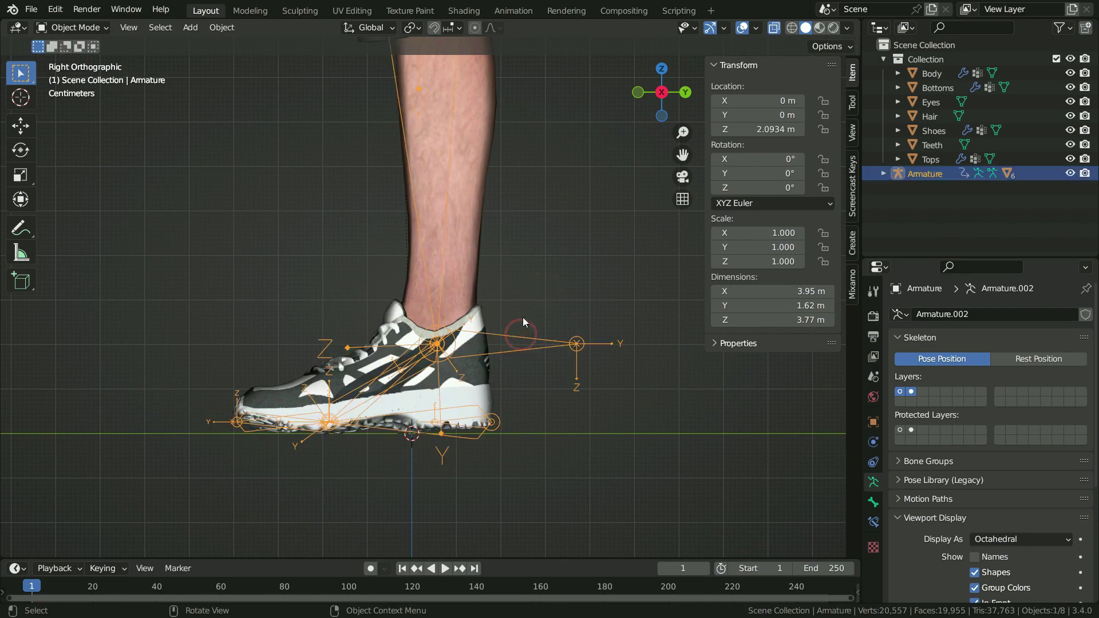
left_click(475, 376, "shift")
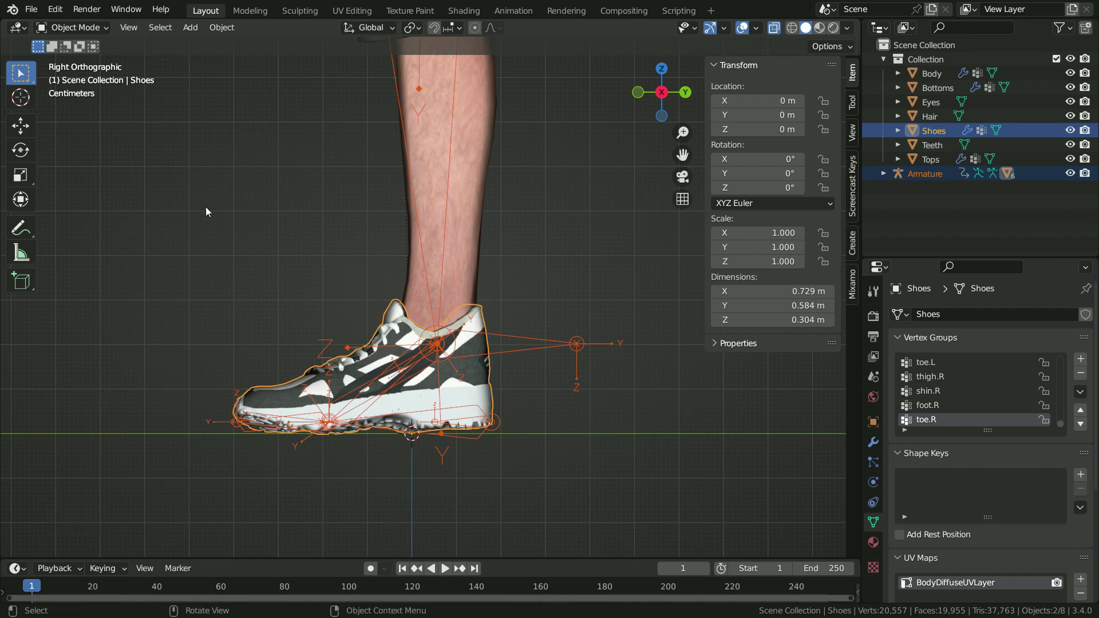
left_click(91, 32)
left_click(85, 107)
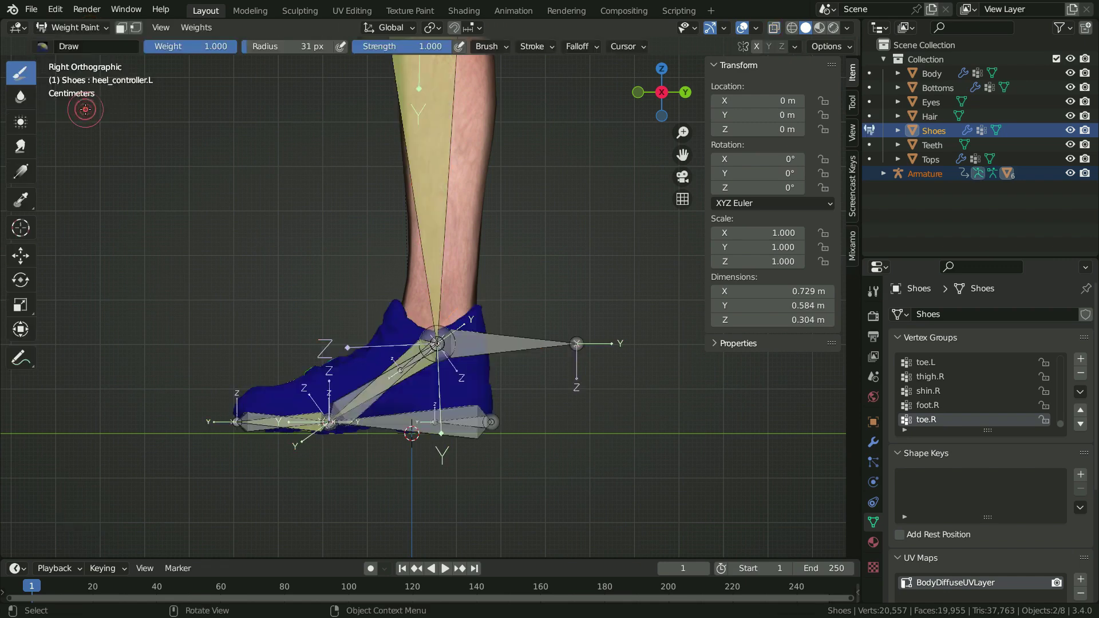
- Select the shin.L bone for weight painting and set the brush weight to 0 with X symmetry on
left_click(434, 191, "ctrl")
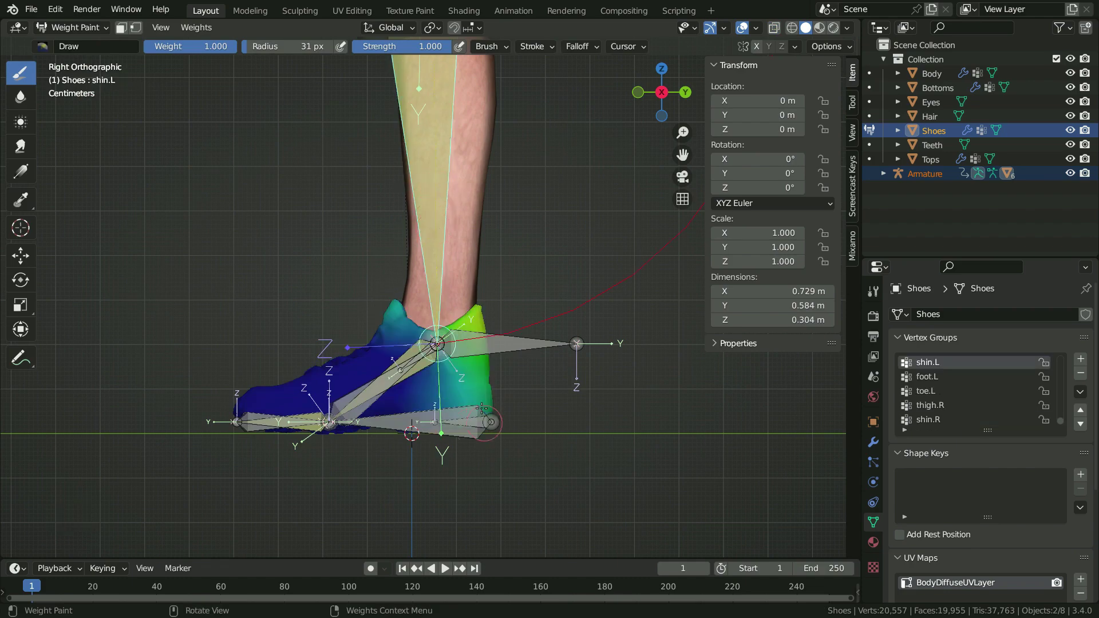
middle_click_drag(445, 423, 589, 436)
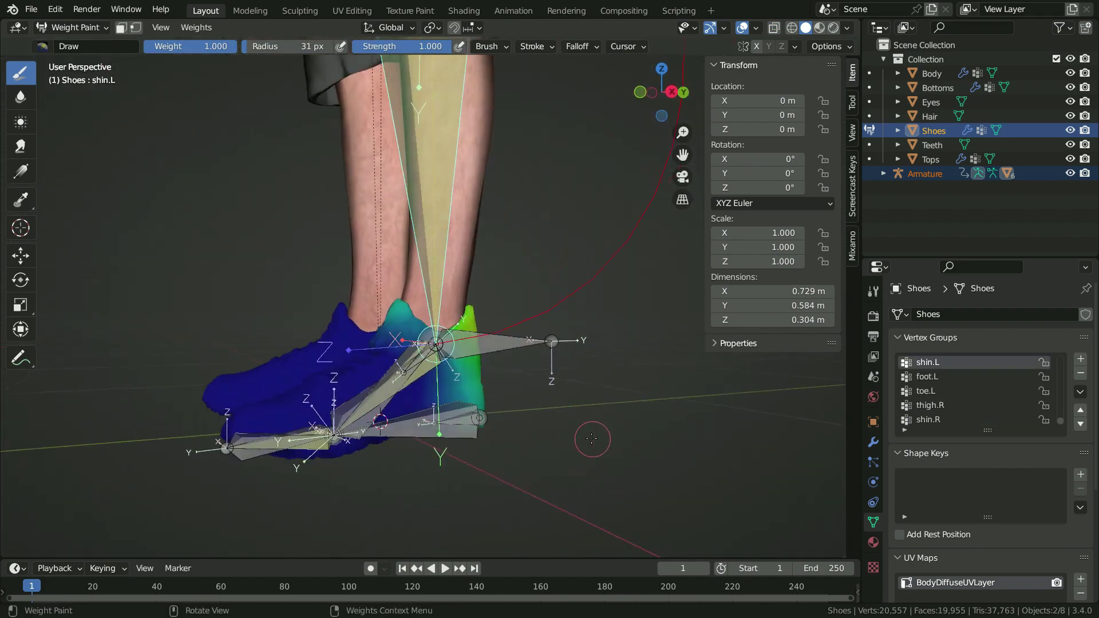
key("KP_3")
left_click(188, 46)
type("0")
key("Return")
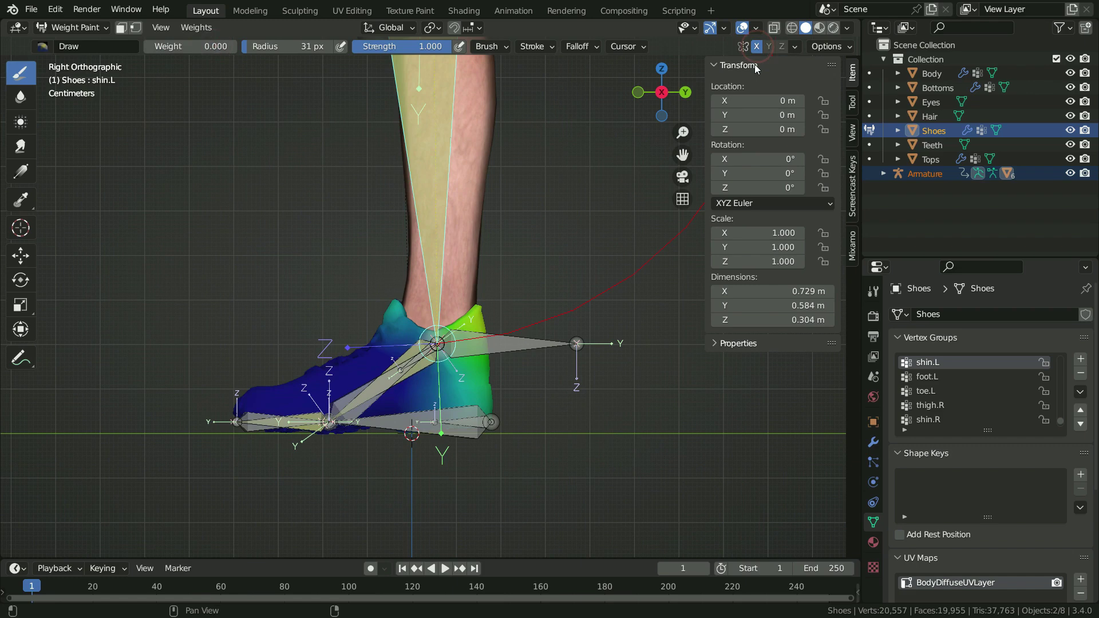
- Enlarge the brush radius to about 61 px and paint away the shin.L influence on the left shoe's lower heel and sole
scroll(452, 368, "up", 1)
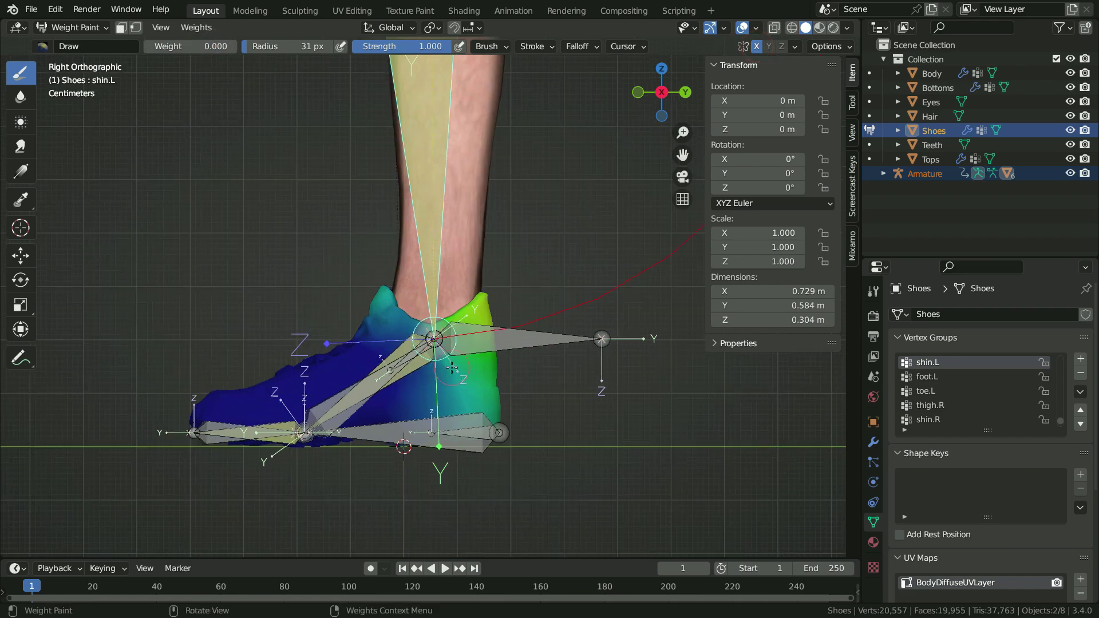
key("f")
left_click(437, 402)
mouse_move(417, 410)
left_mouse_down()
mouse_move(497, 414)
mouse_move(459, 399)
mouse_move(467, 384)
mouse_move(503, 385)
mouse_move(432, 381)
left_mouse_up()
middle_click_drag(501, 435, 348, 399)
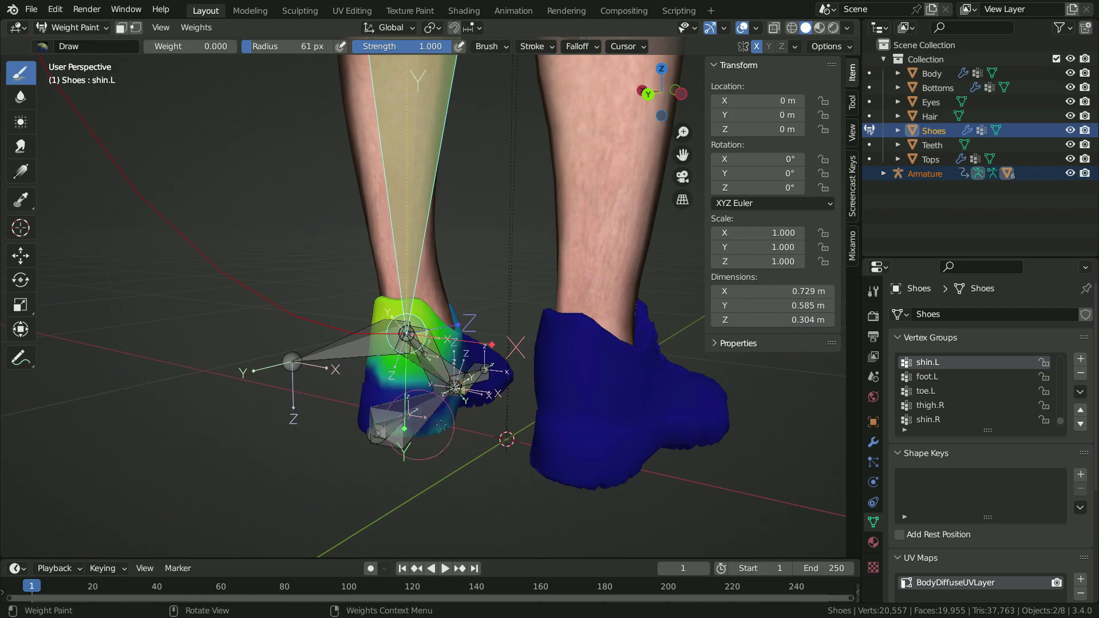
scroll(357, 432, "up", 3)
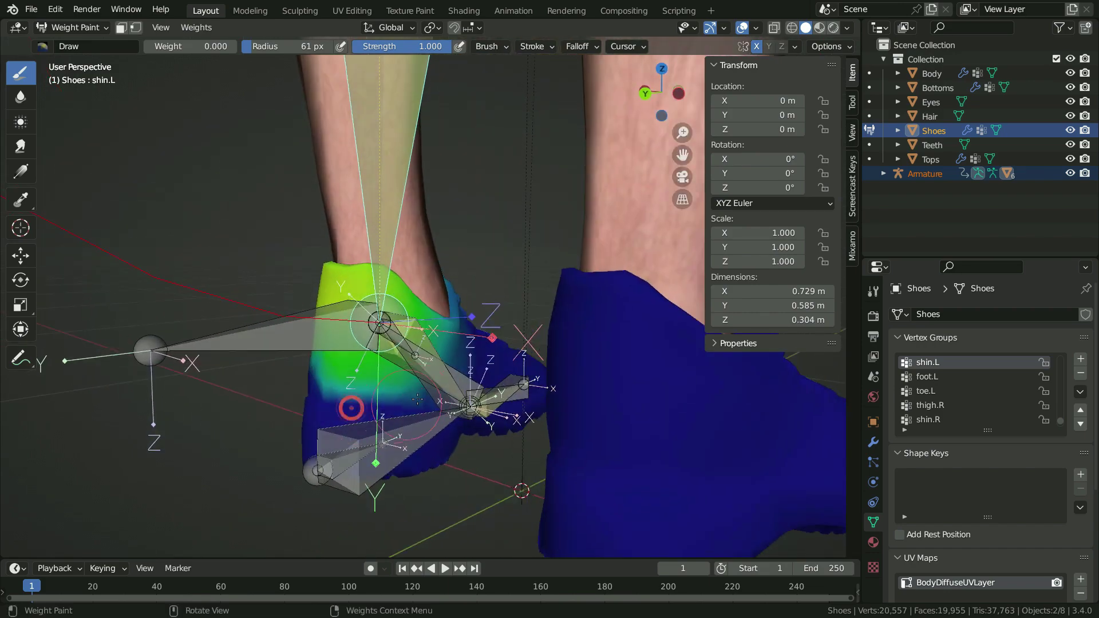
middle_click_drag(431, 404, 489, 278)
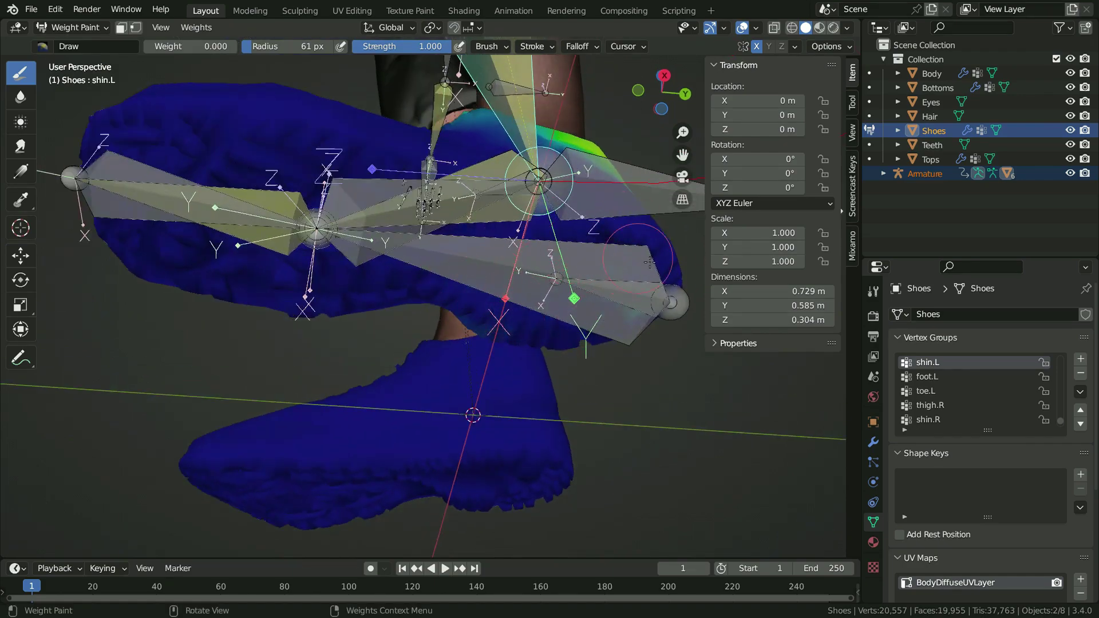
middle_click_drag(519, 342, 675, 342)
key("KP_3")
middle_click_drag(510, 301, 407, 243, "shift")
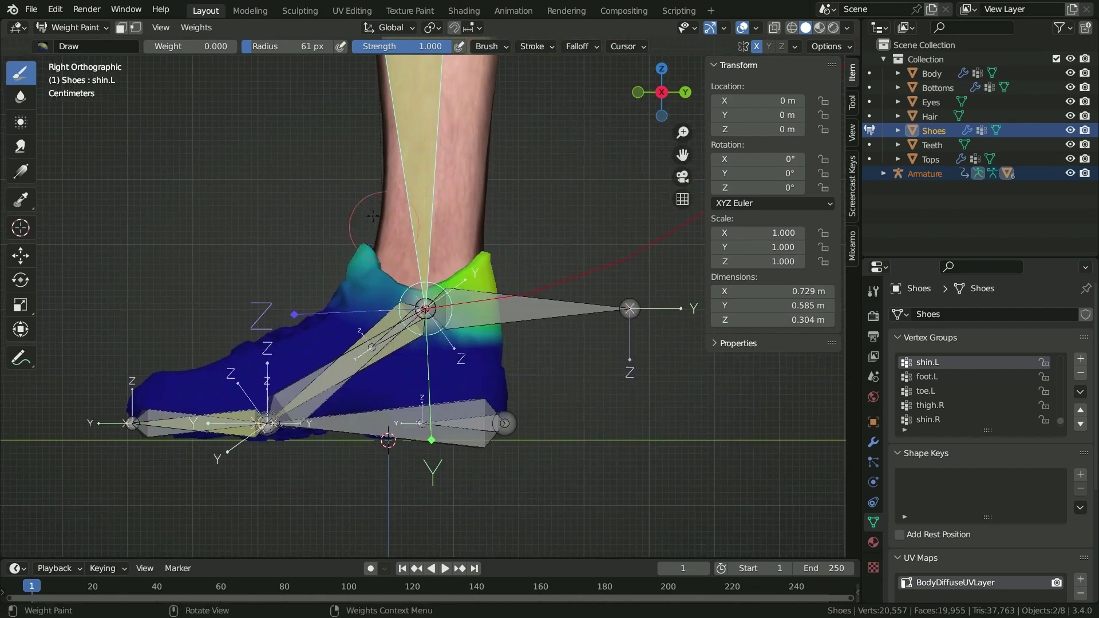
- Set the brush weight to 0.2 and paint the shin.L influence around the left shoe's collar and upper heel
key("Return")
mouse_move(482, 255)
left_mouse_down()
mouse_move(453, 279)
mouse_move(464, 314)
left_mouse_up()
middle_click_drag(431, 304, 388, 313)
mouse_move(388, 314)
left_mouse_down()
mouse_move(367, 347)
mouse_move(389, 358)
mouse_move(301, 365)
left_mouse_up()
mouse_move(432, 364)
left_mouse_down()
mouse_move(388, 387)
mouse_move(338, 388)
left_mouse_up()
middle_click_drag(433, 324, 390, 247)
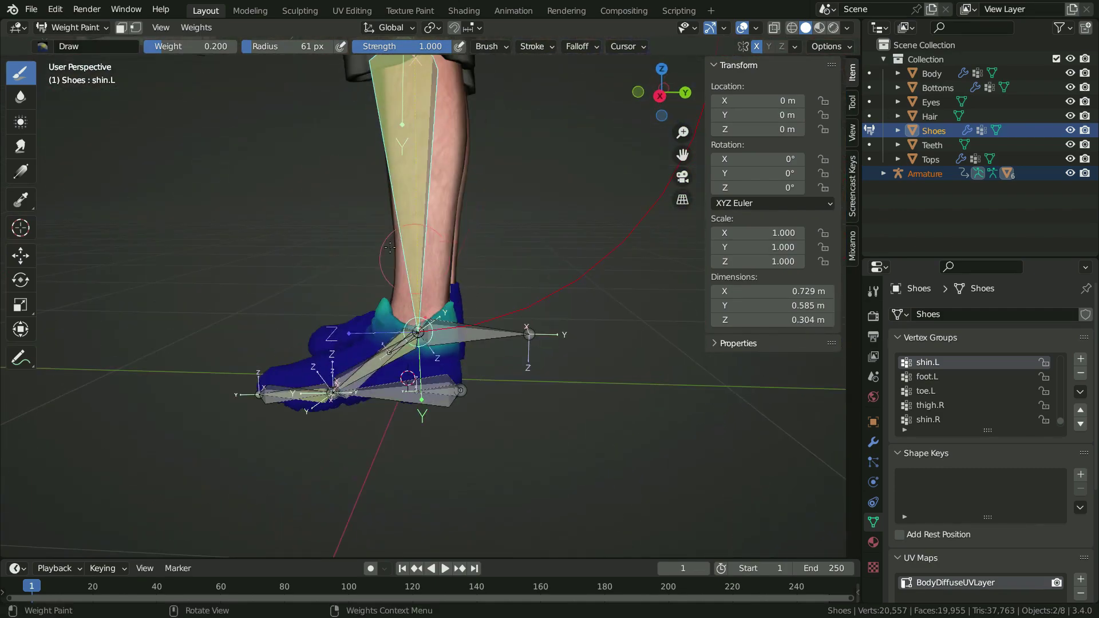
- Smooth the shin.L vertex weights on the Shoes mesh
left_click(196, 28)
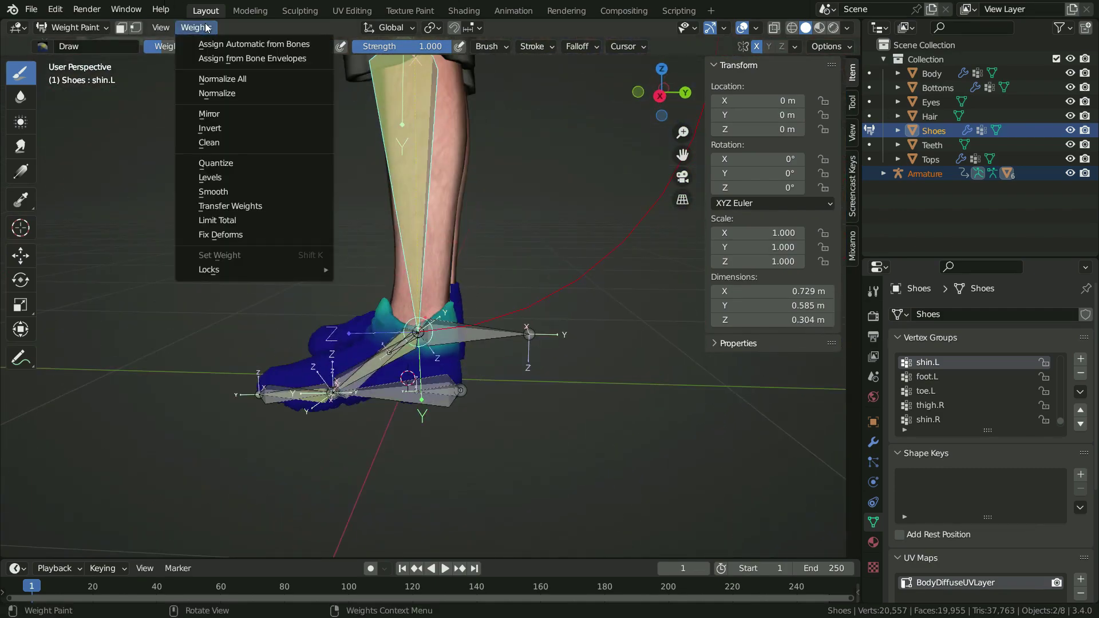
left_click(232, 193)
middle_click_drag(231, 193, 494, 359)
- Leave Weight Paint for Object Mode, select the armature and put it into Pose Mode
left_click(95, 28)
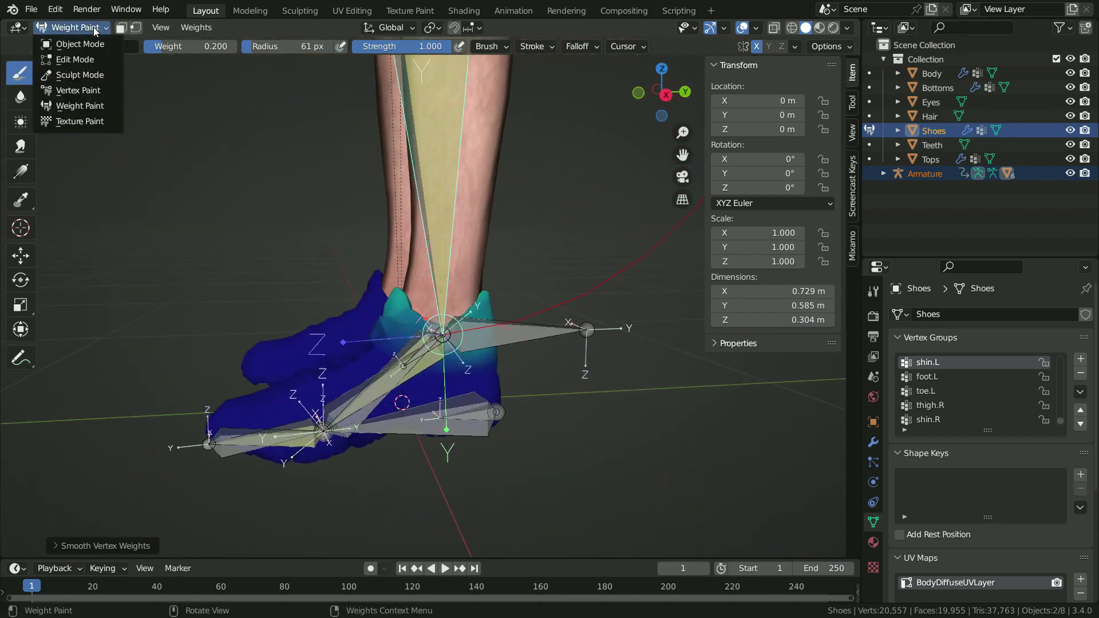
left_click(86, 44)
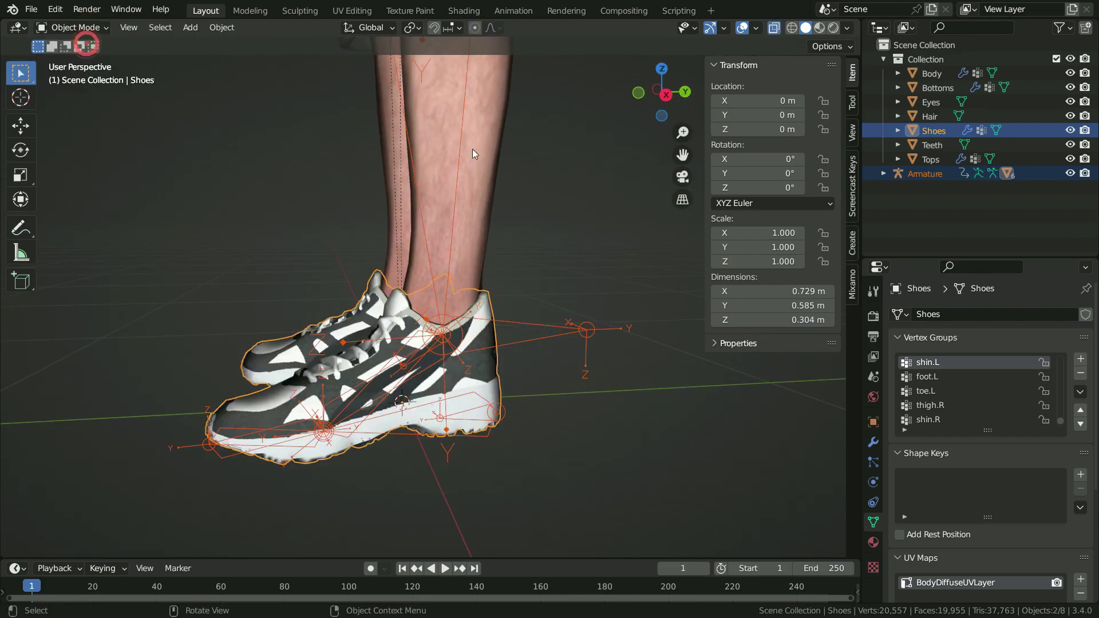
left_click(526, 324)
left_click(89, 29)
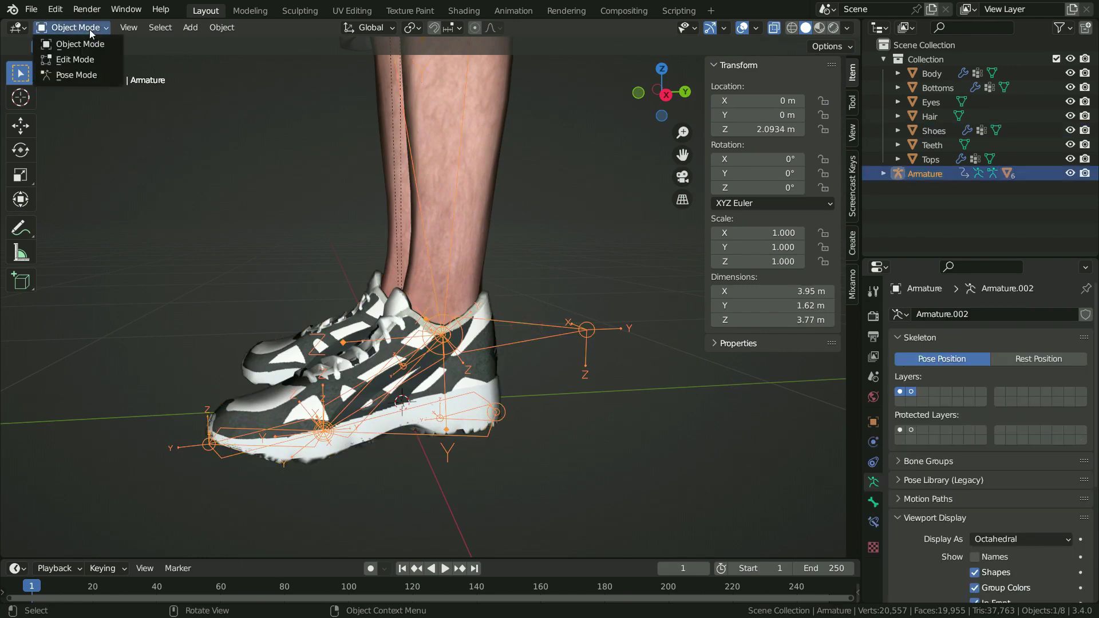
left_click(80, 73)
- Test the left foot roll by rotating the heel_controller.L bone about its local X axis, then cancel the rotation
key("KP_3")
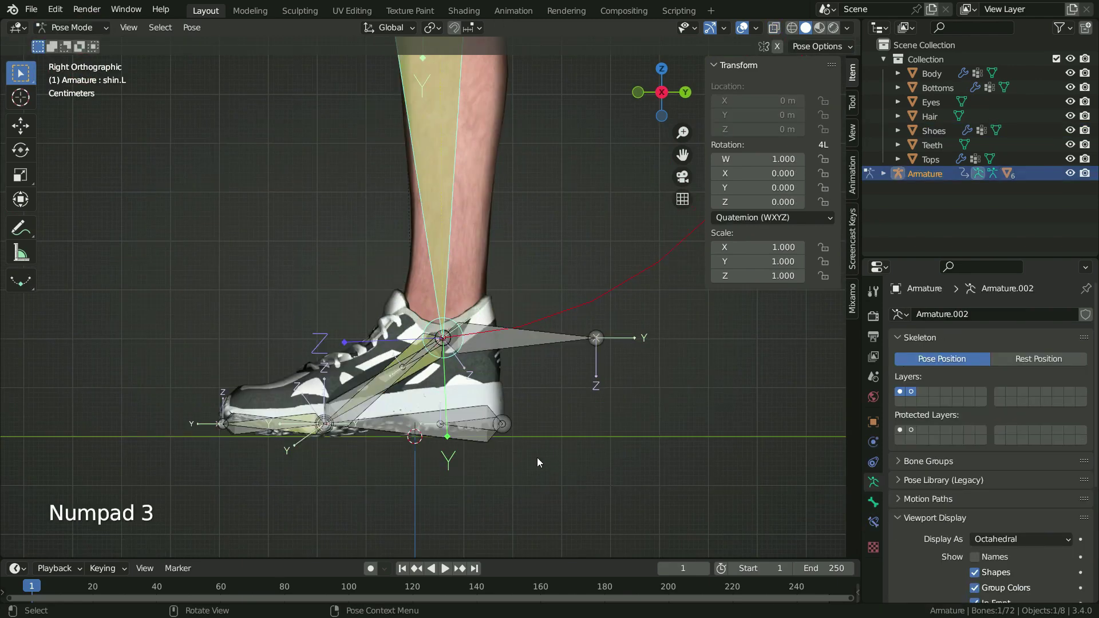
left_click(480, 418)
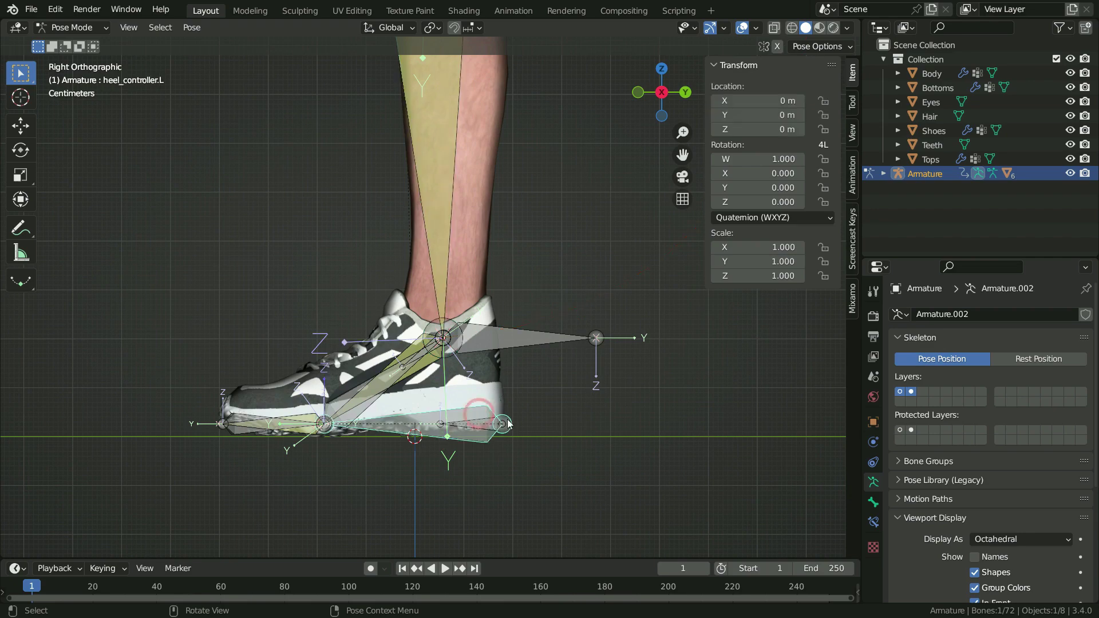
key("r")
key("x")
key("x")
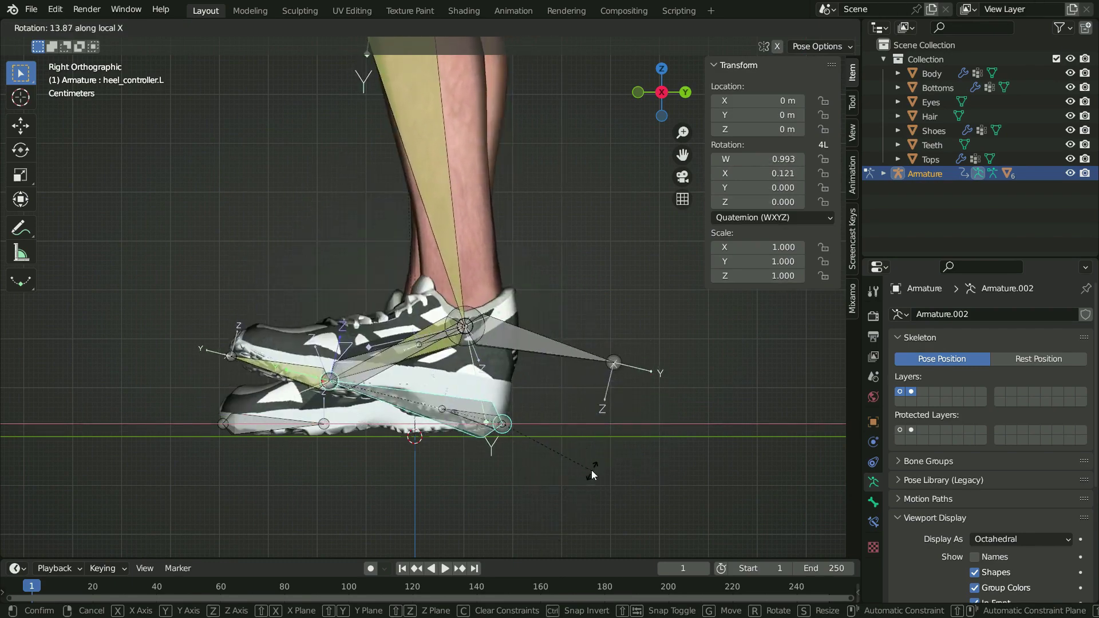
right_click(605, 292)
middle_click_drag(605, 292, 480, 440)
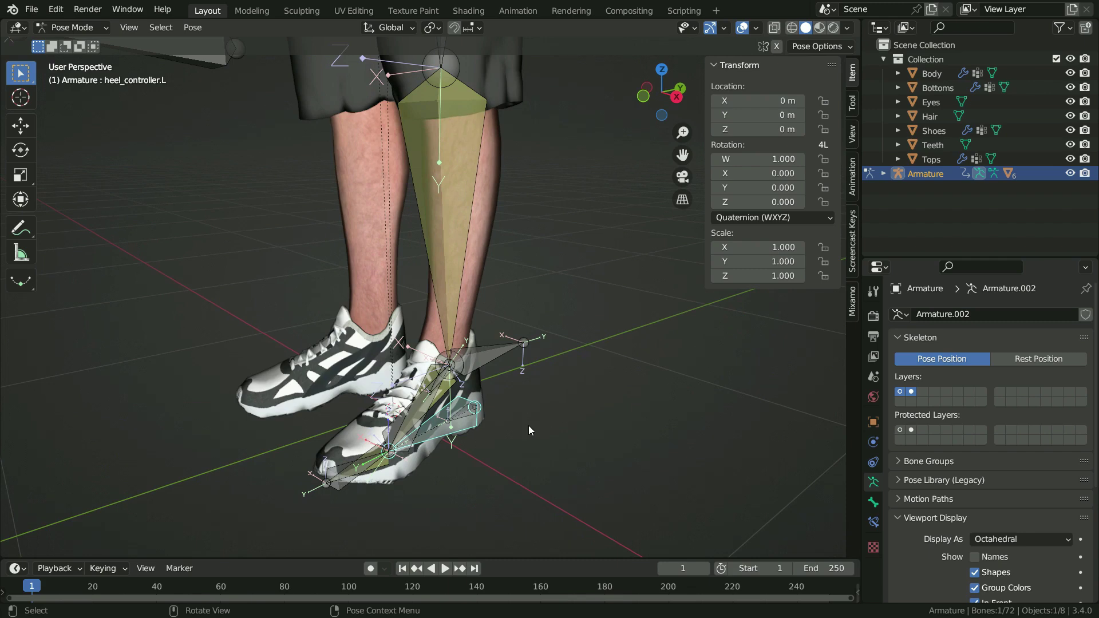
- Reveal all hidden bones of the armature in both Pose Mode and Edit Mode
key("alt+h")
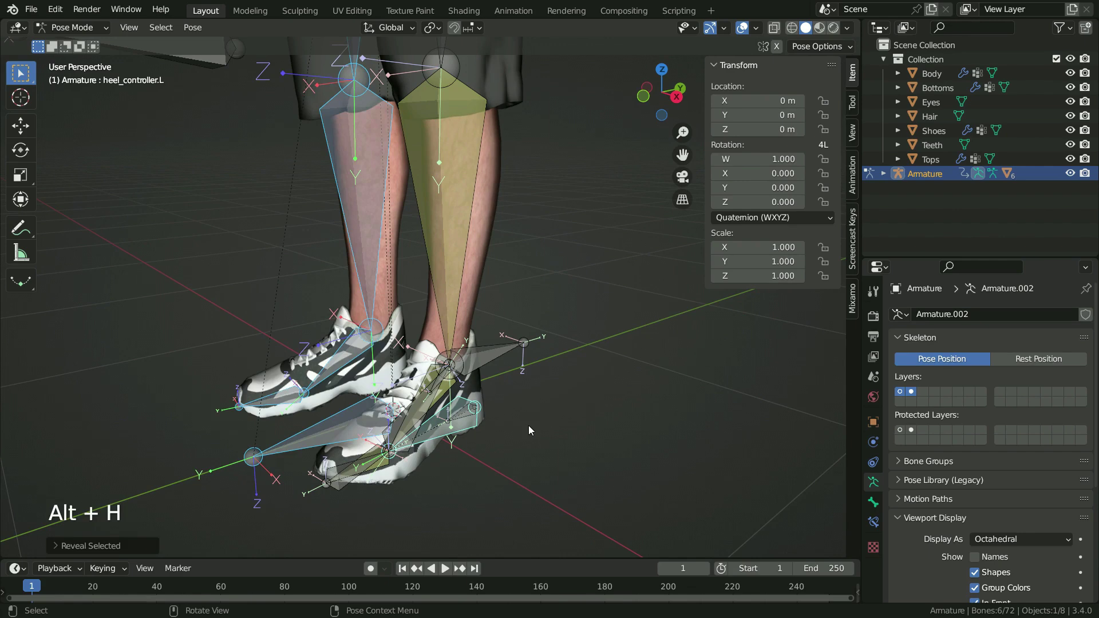
left_click(71, 27)
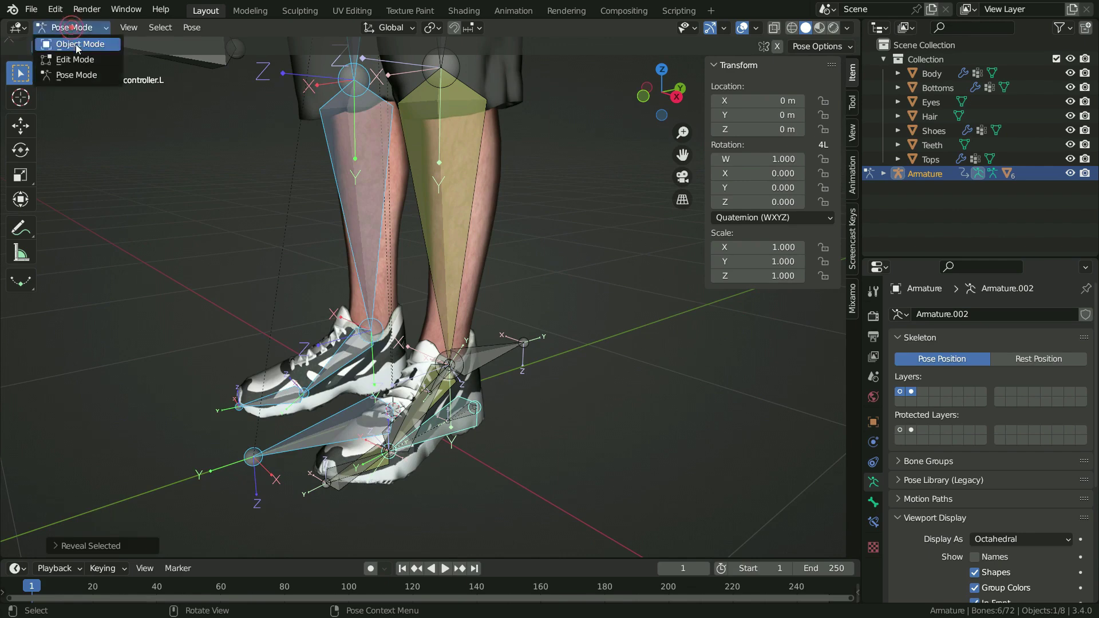
left_click(65, 60)
key("alt+h")
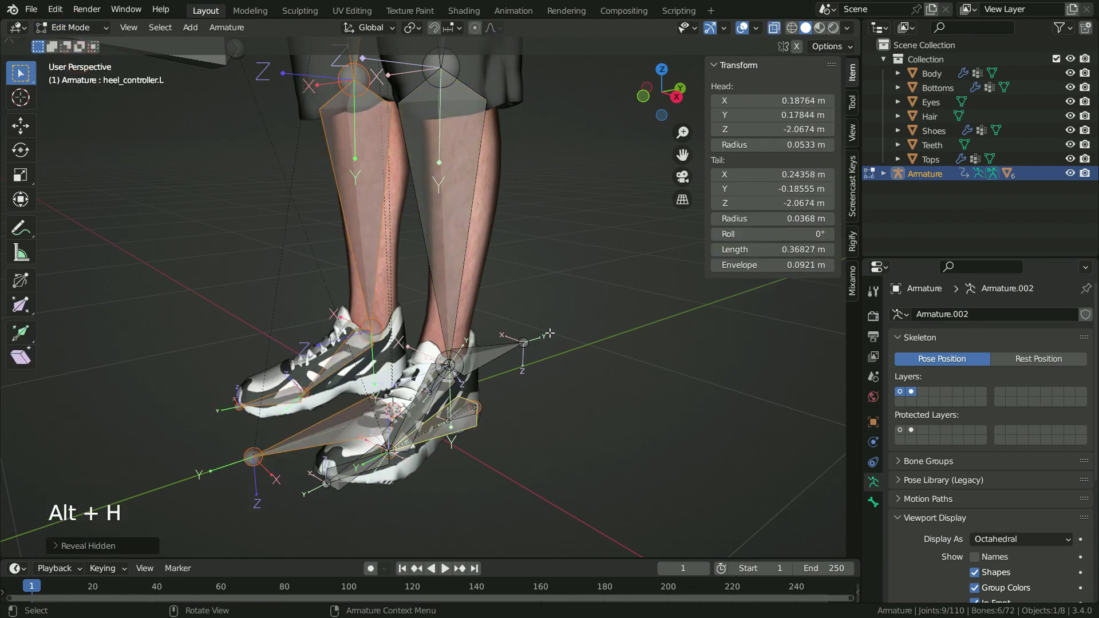
- Parent the controller bone at the left shoe's toe to the root bone with Keep Offset
scroll(550, 334, "down", 2)
scroll(418, 452, "up", 2)
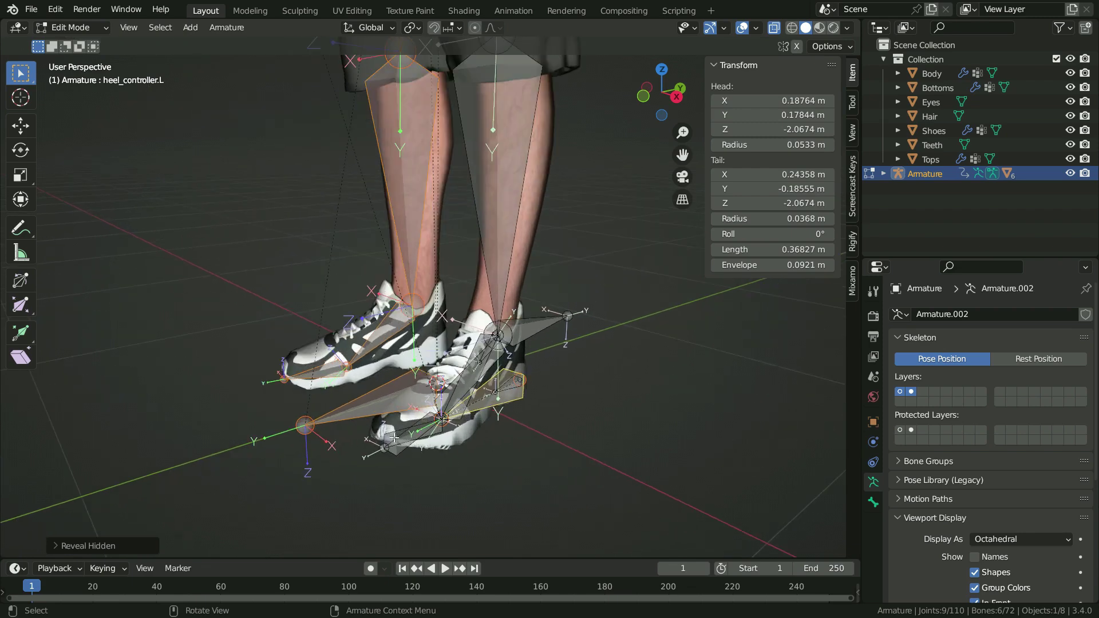
left_click(396, 435)
left_click(396, 435)
left_click(375, 421, "shift")
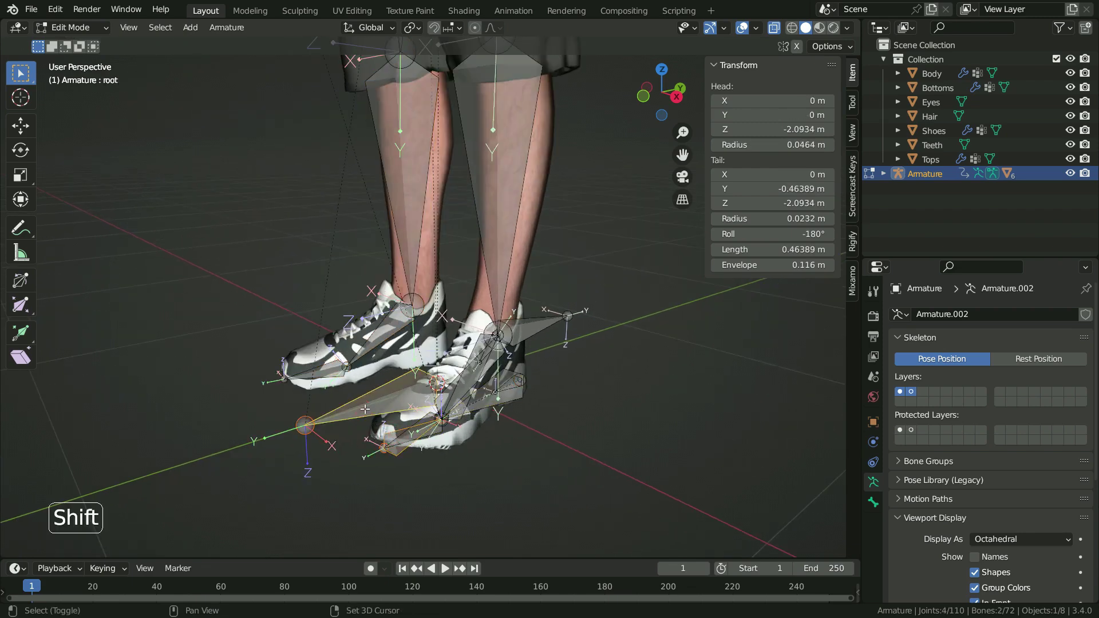
key("ctrl+p")
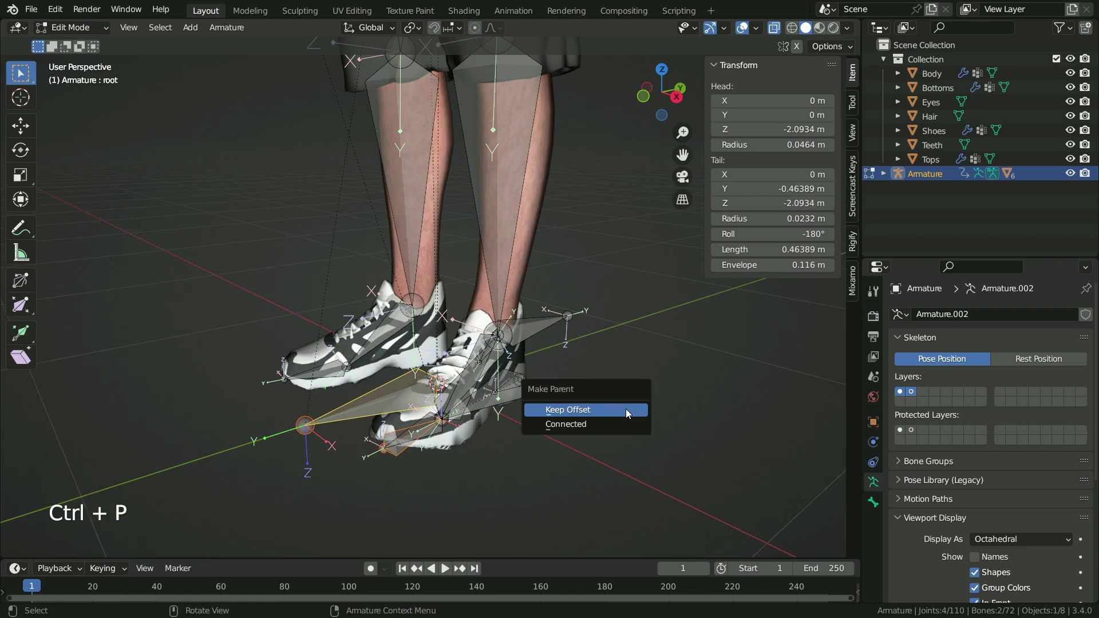
left_click(626, 409)
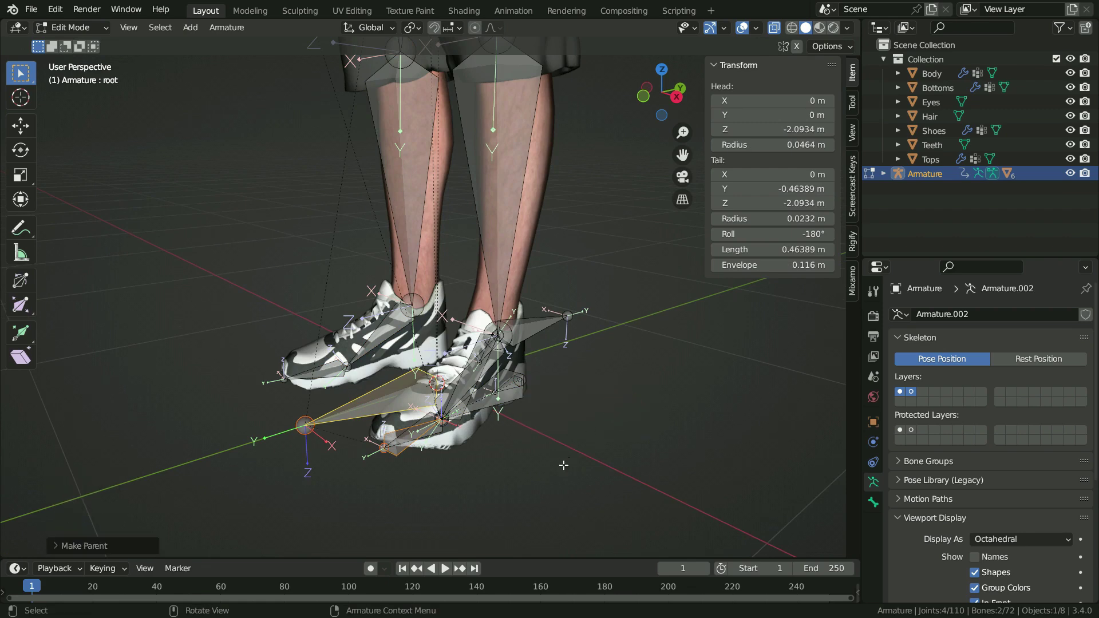
- Delete all arm and leg bones on the character's right side from the armature
key("KP_1")
scroll(372, 478, "down", 5)
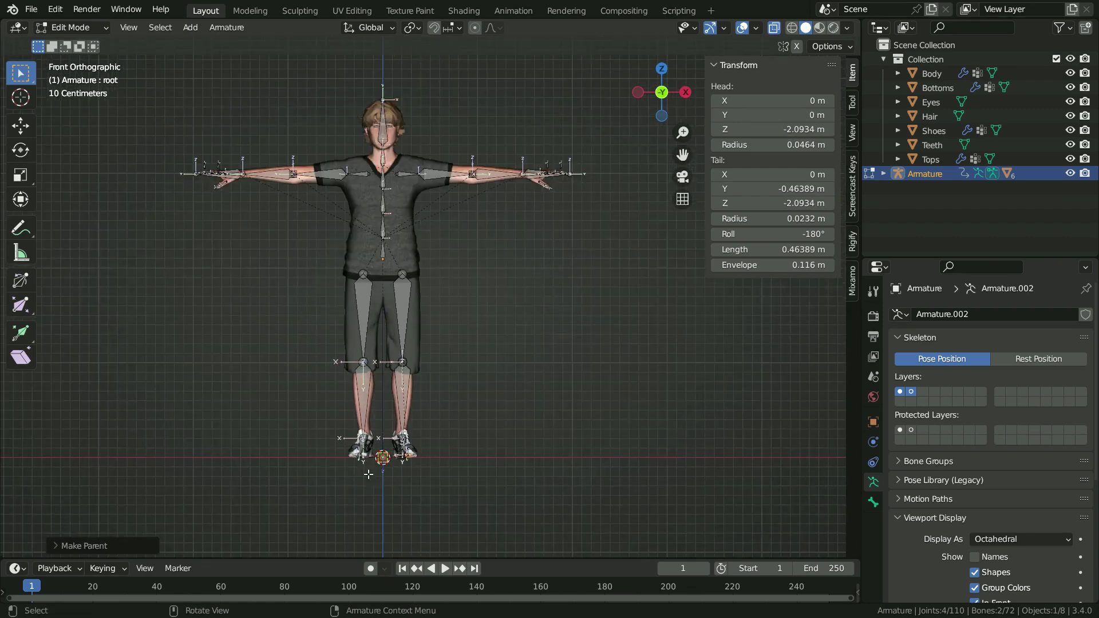
left_click_drag(159, 155, 375, 487)
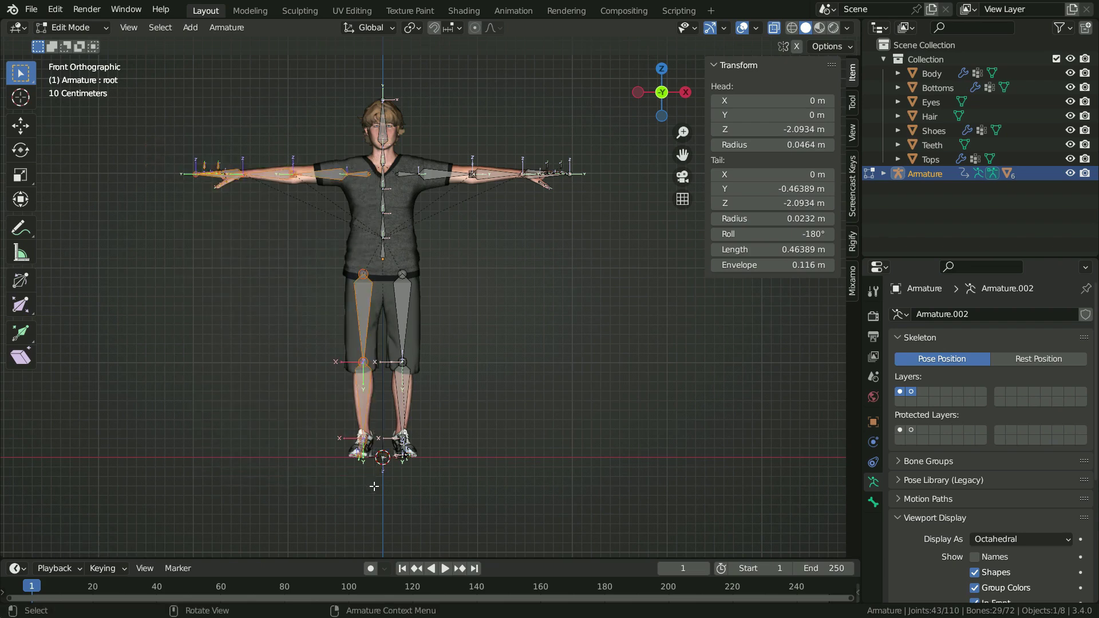
key("x")
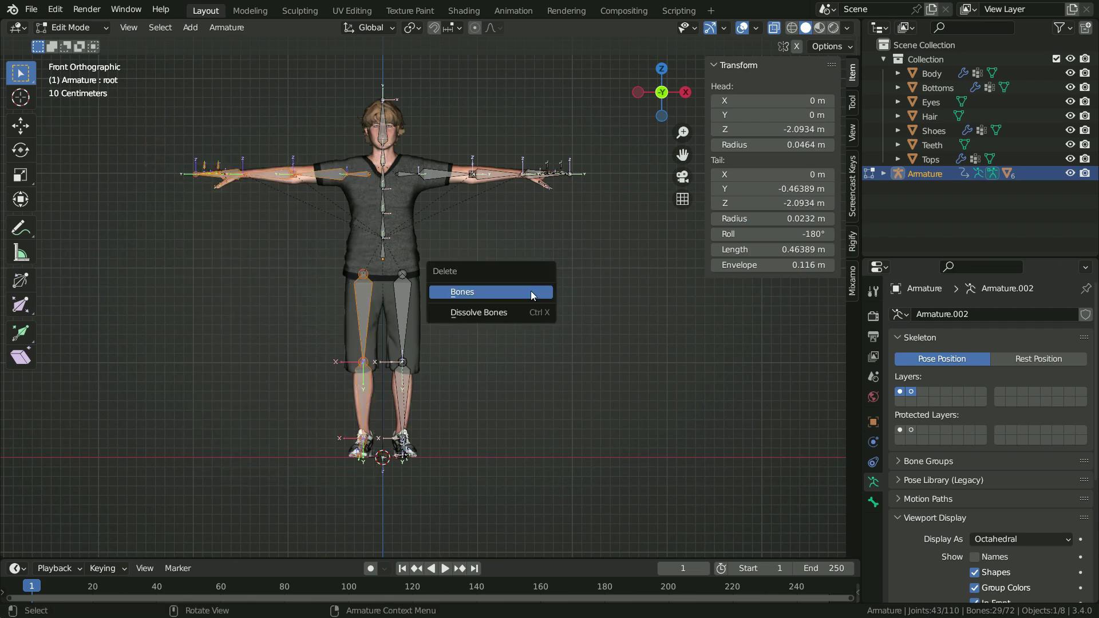
left_click(531, 293)
- Symmetrize all remaining bones except the root bone to rebuild the character's right side
scroll(525, 372, "up", 1)
key("a")
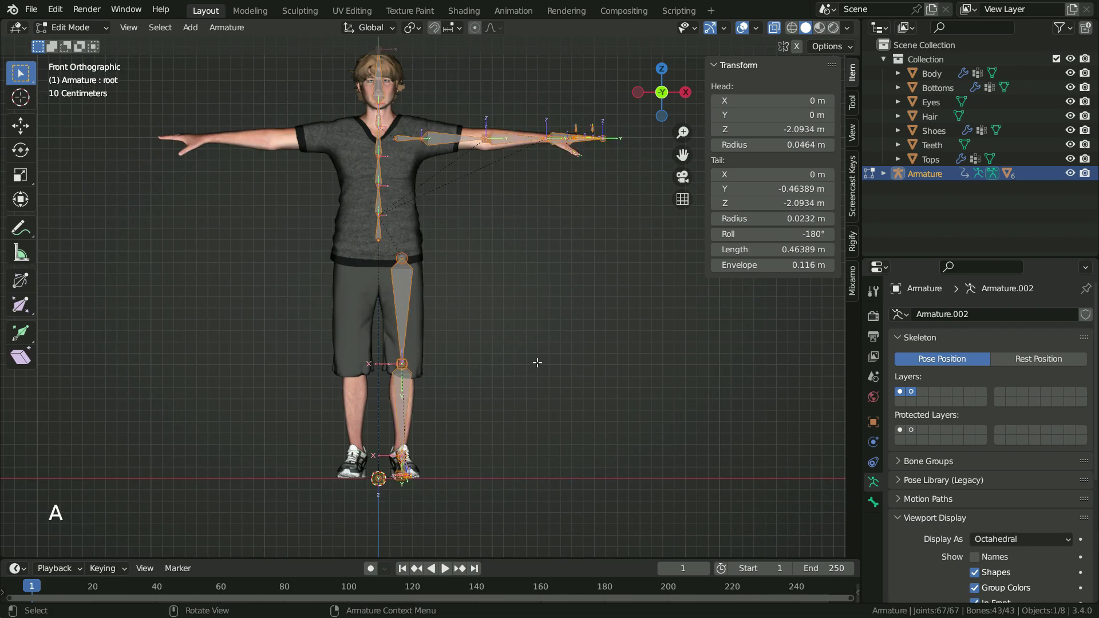
middle_click_drag(380, 435, 395, 474)
left_click(395, 474, "shift")
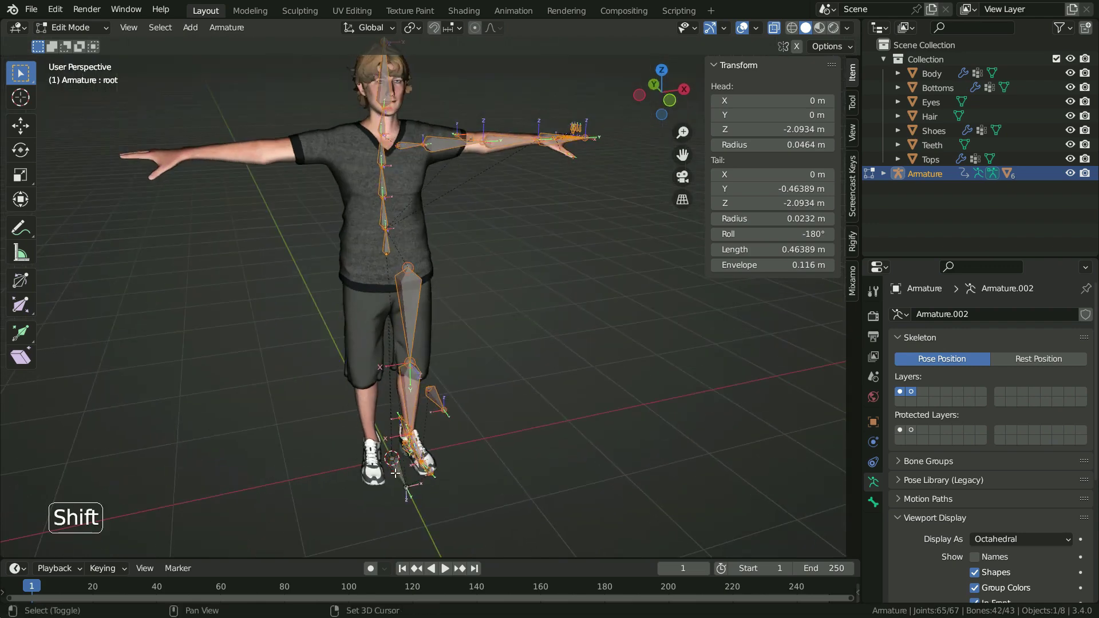
scroll(320, 157, "down", 1)
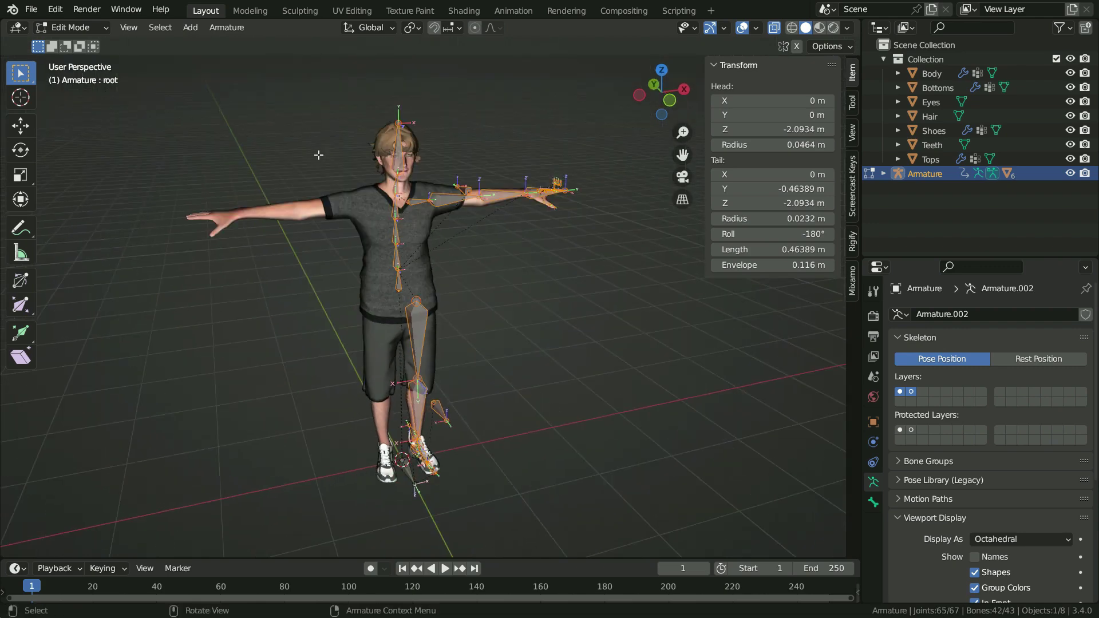
left_click(228, 29)
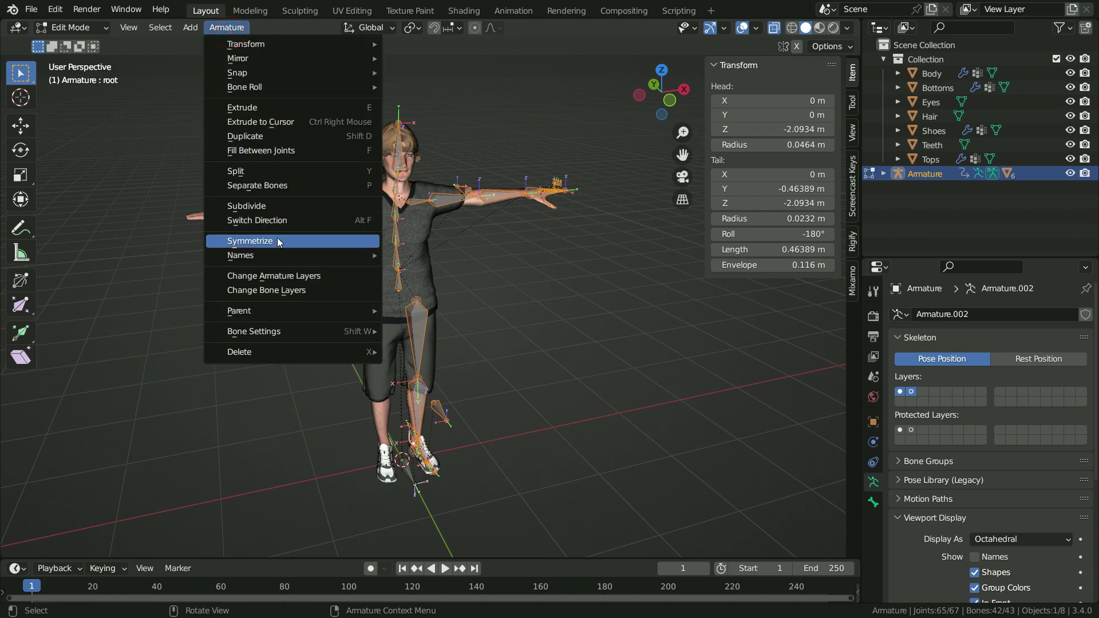
left_click(240, 241)
- Put the armature into Pose Mode and display only its second bone layer
left_click(80, 27)
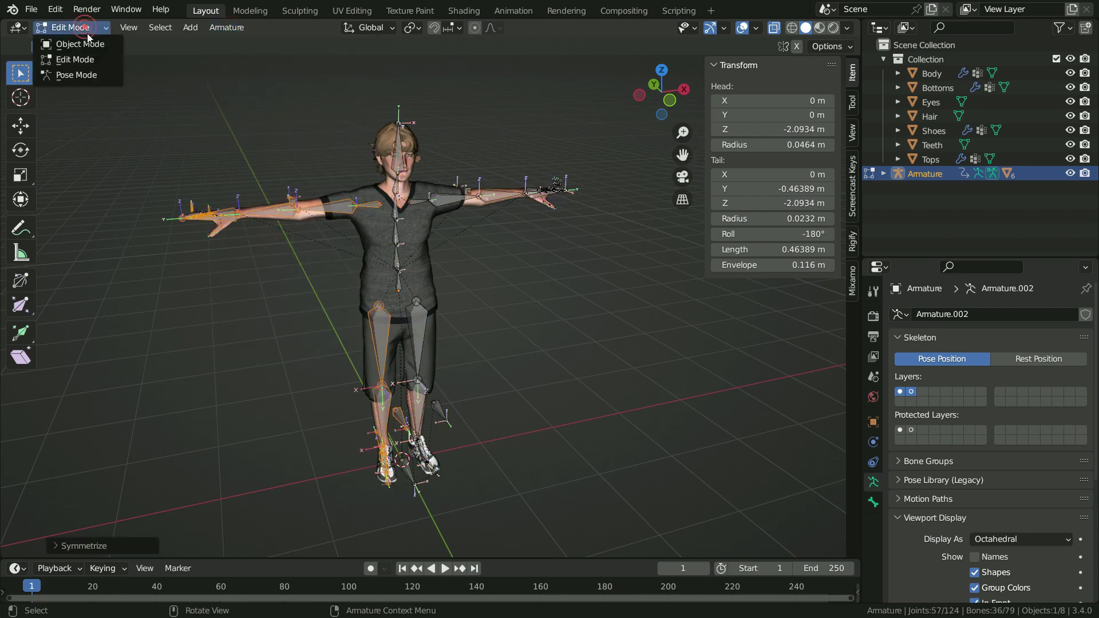
left_click(89, 76)
scroll(380, 468, "up", 4)
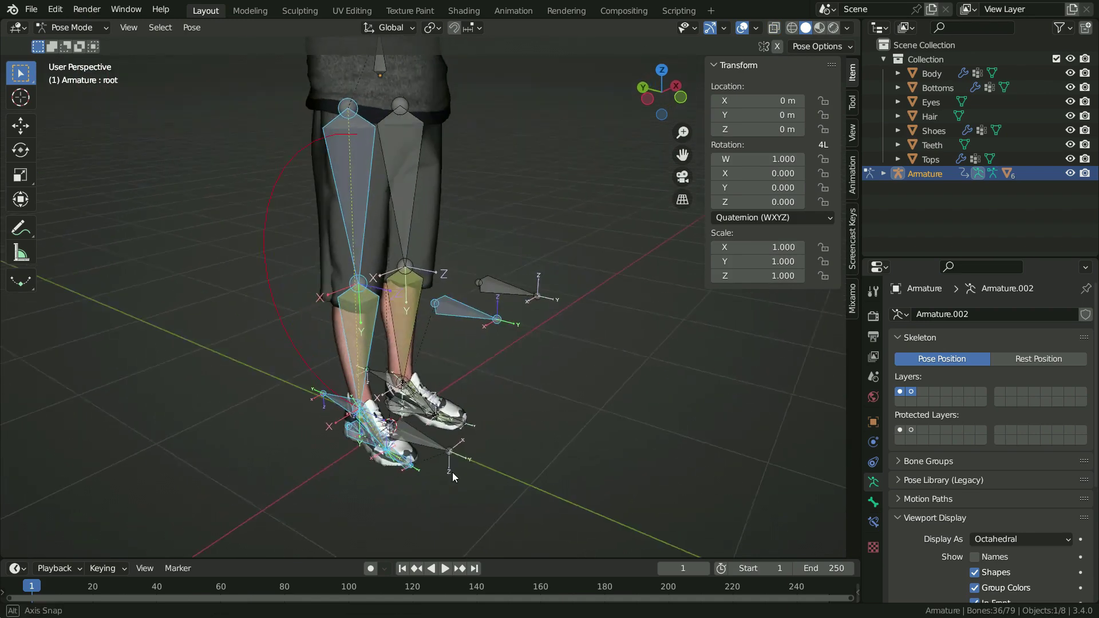
left_click(911, 392)
- Test the right foot by moving the foot_controller.R bone and cancelling the move
middle_click_drag(327, 466, 361, 473)
left_click(362, 473)
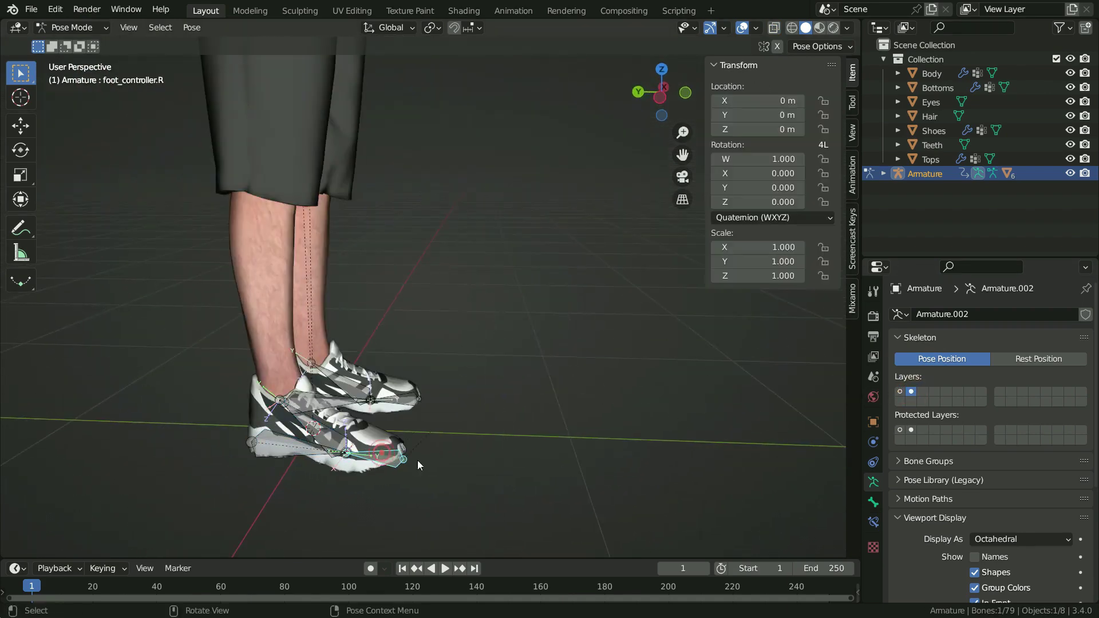
key("g")
right_click(612, 218)
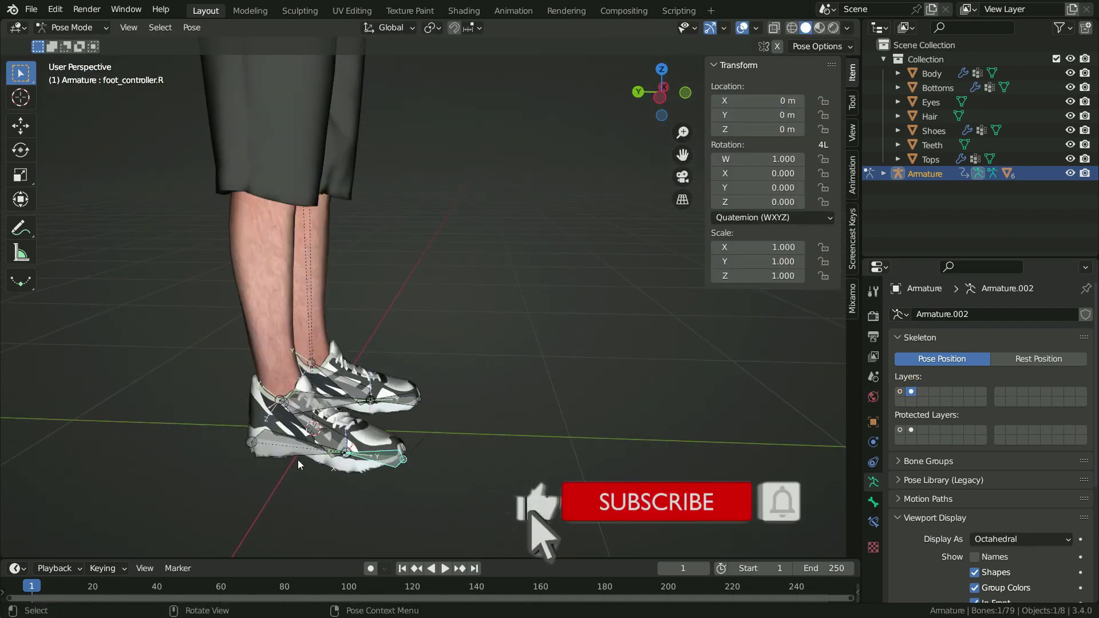
- Test the right heel lift by rotating the ankle_controller.R bone about its local X axis and cancelling the rotation
left_click(309, 361)
key("r")
key("x")
key("x")
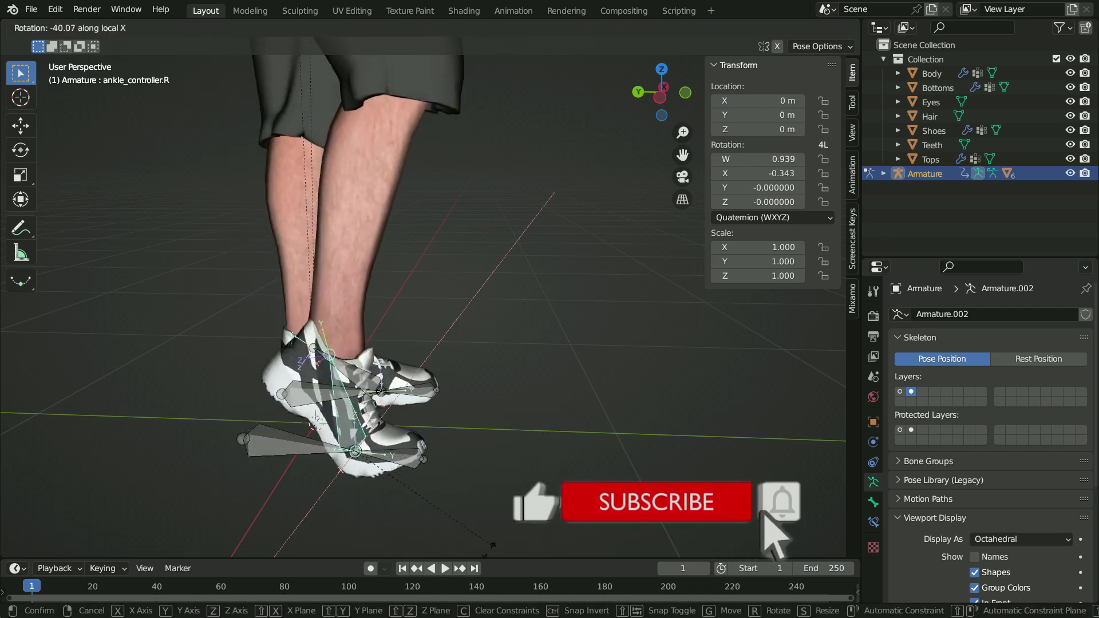
right_click(253, 446)
- Test the right heel pivot by rotating the heel_controller.R bone about its local X axis and cancelling the rotation
left_click(243, 439)
key("r")
key("x")
key("x")
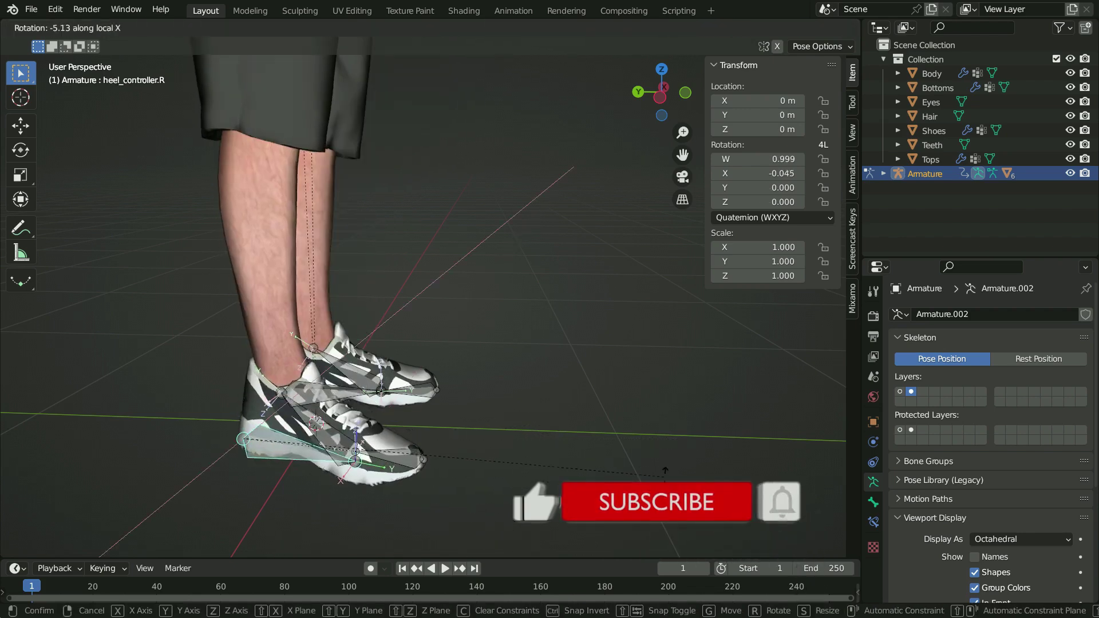
right_click(461, 452)
- Display the first bone layer as well and lower the hip bone about 0.71 m along global Z
scroll(461, 451, "down", 3)
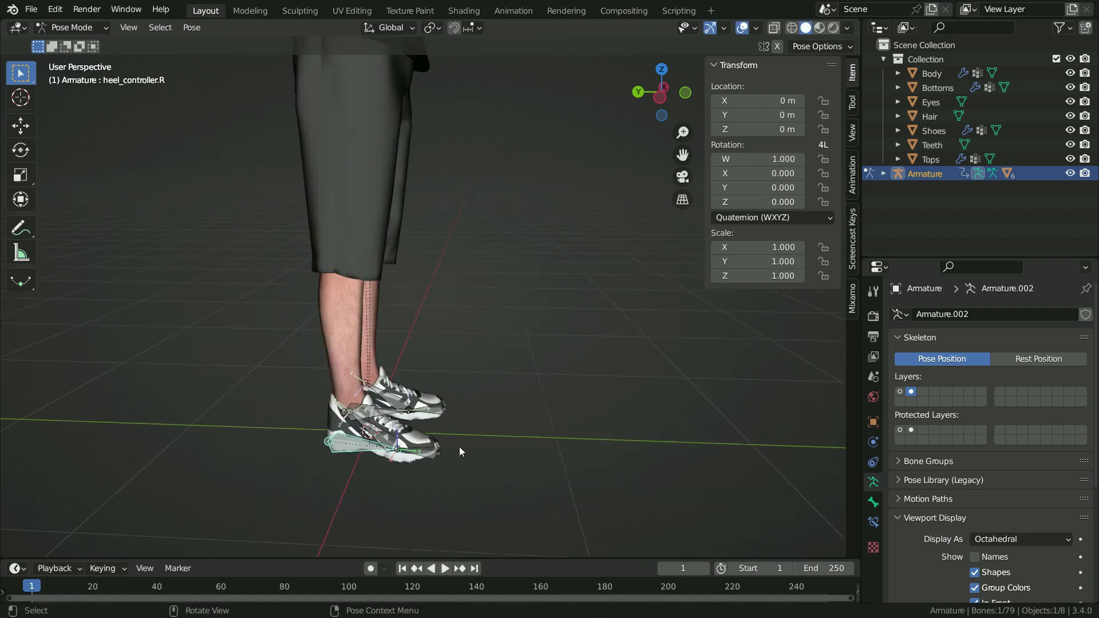
left_click(900, 392, "shift")
scroll(441, 229, "down", 3)
middle_click_drag(400, 229, 440, 187)
key("g")
key("z")
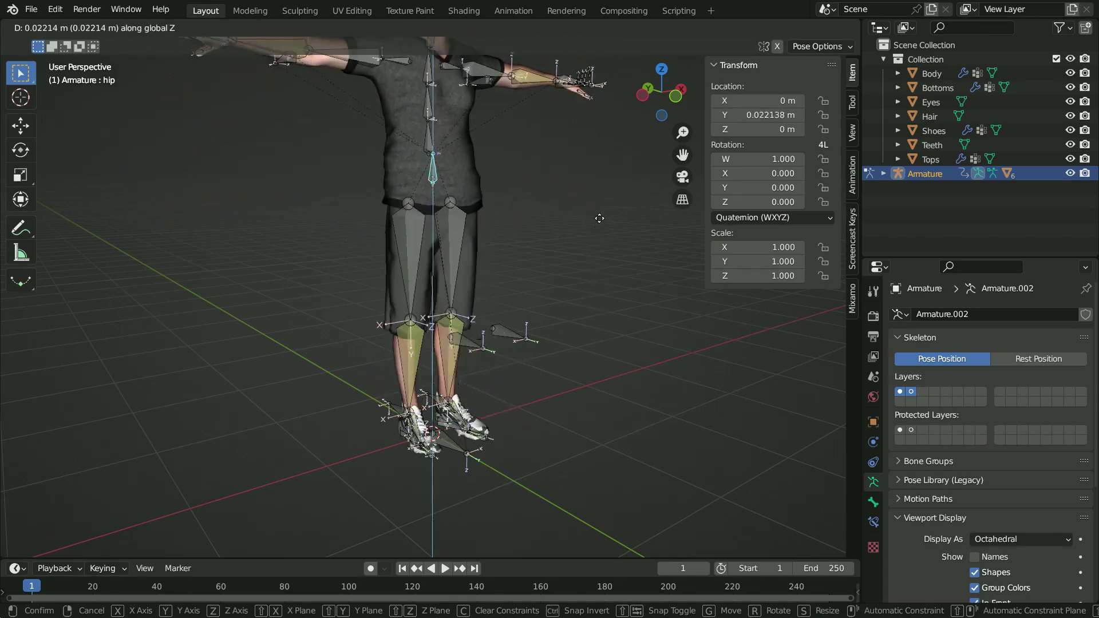
left_click(623, 324)
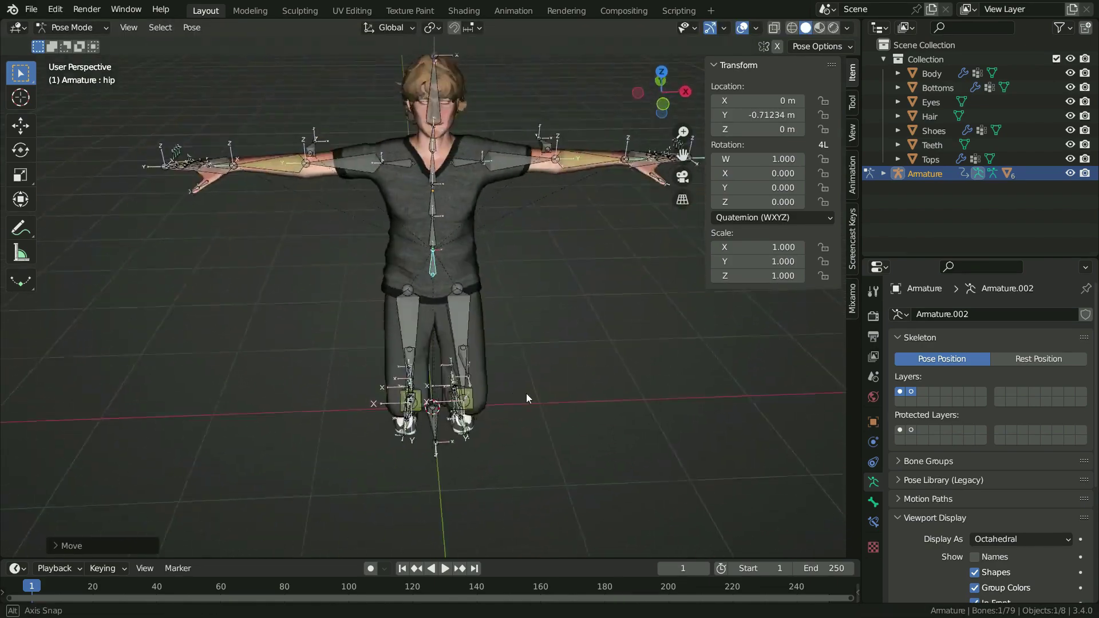